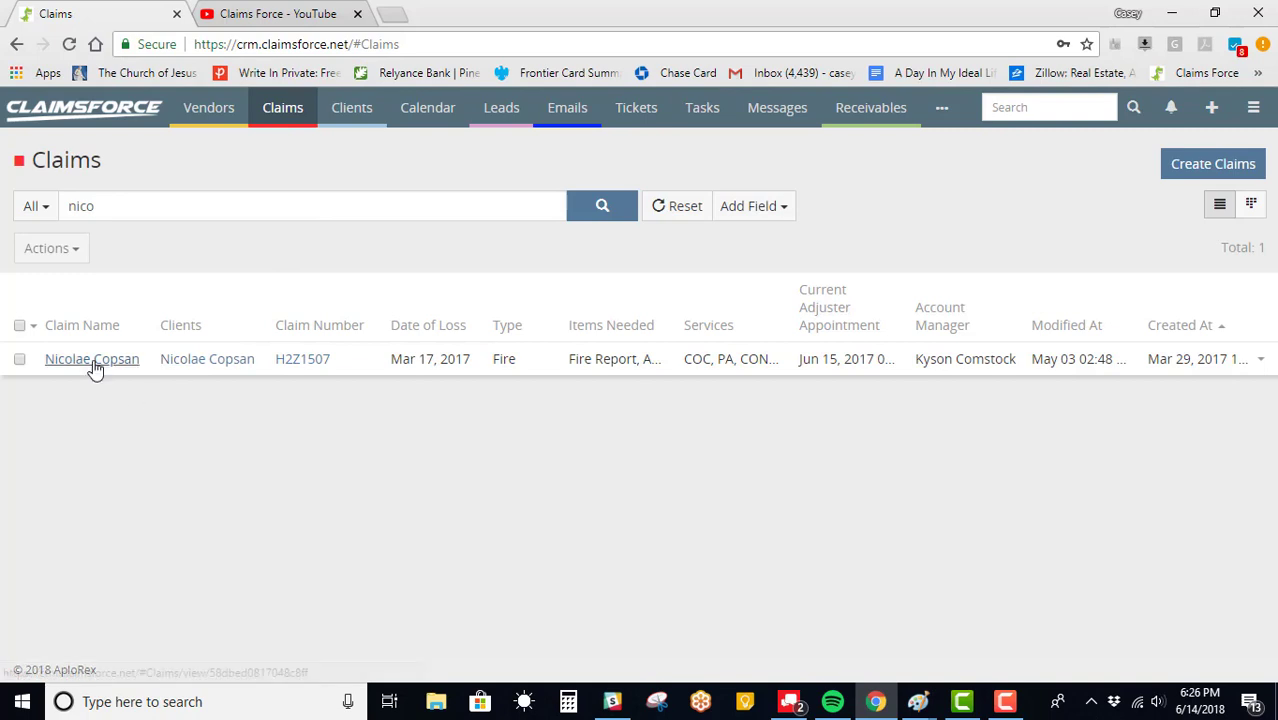
- Open the claim record in the filtered claims list, and look over the settings on the Administration page
{"action": "left_click", "coordinate": [94, 362]}
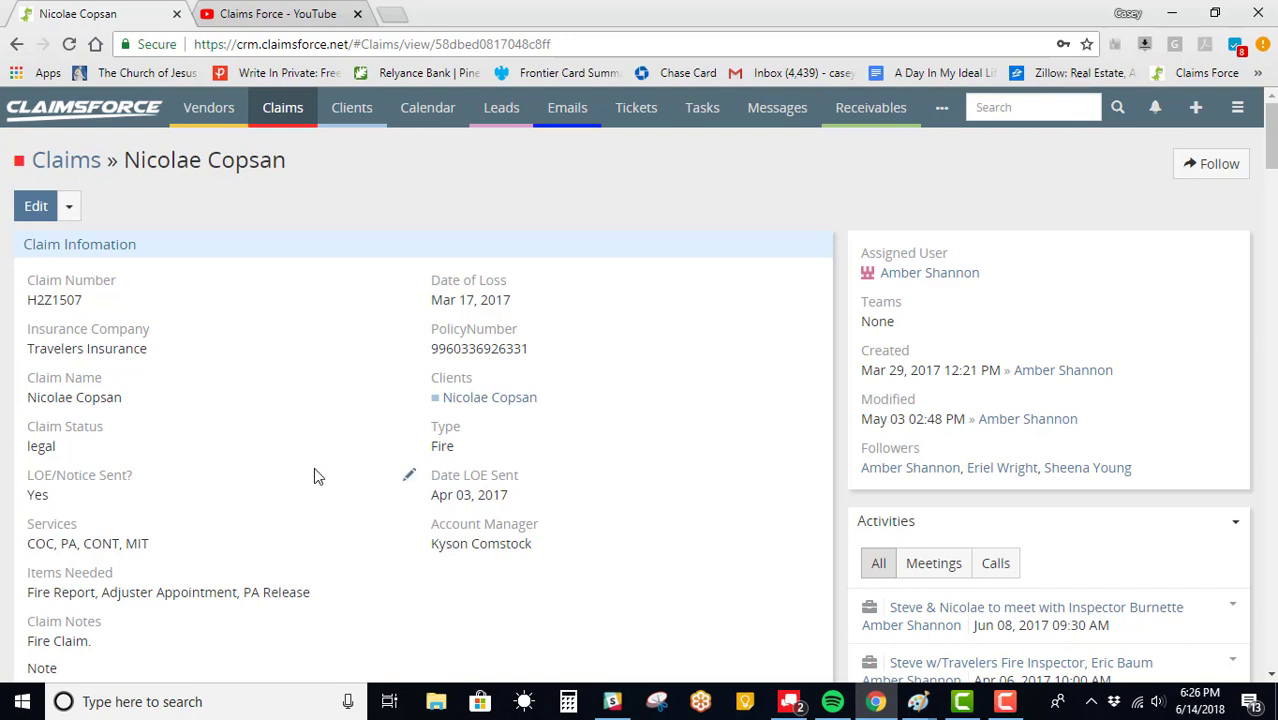
{"action": "left_click", "coordinate": [1237, 108]}
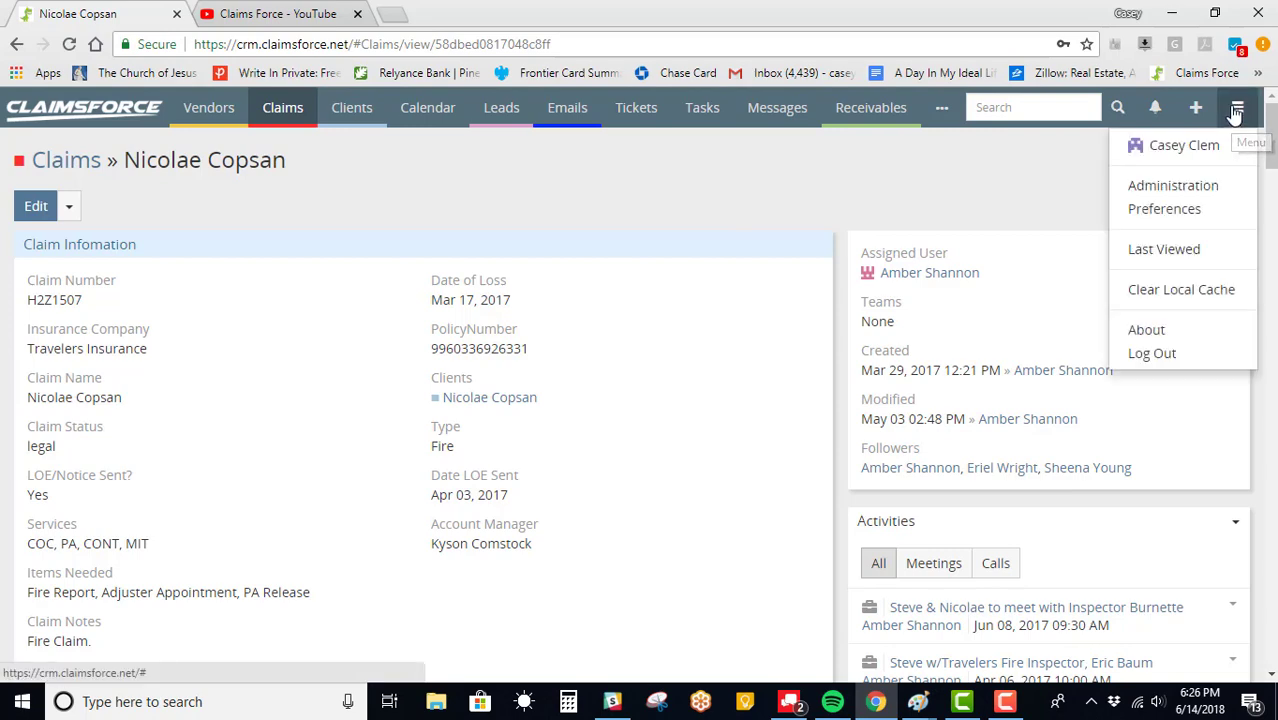
{"action": "left_click", "coordinate": [1184, 186]}
{"action": "scroll", "coordinate": [60, 390], "scroll_direction": "down", "scroll_amount": 2}
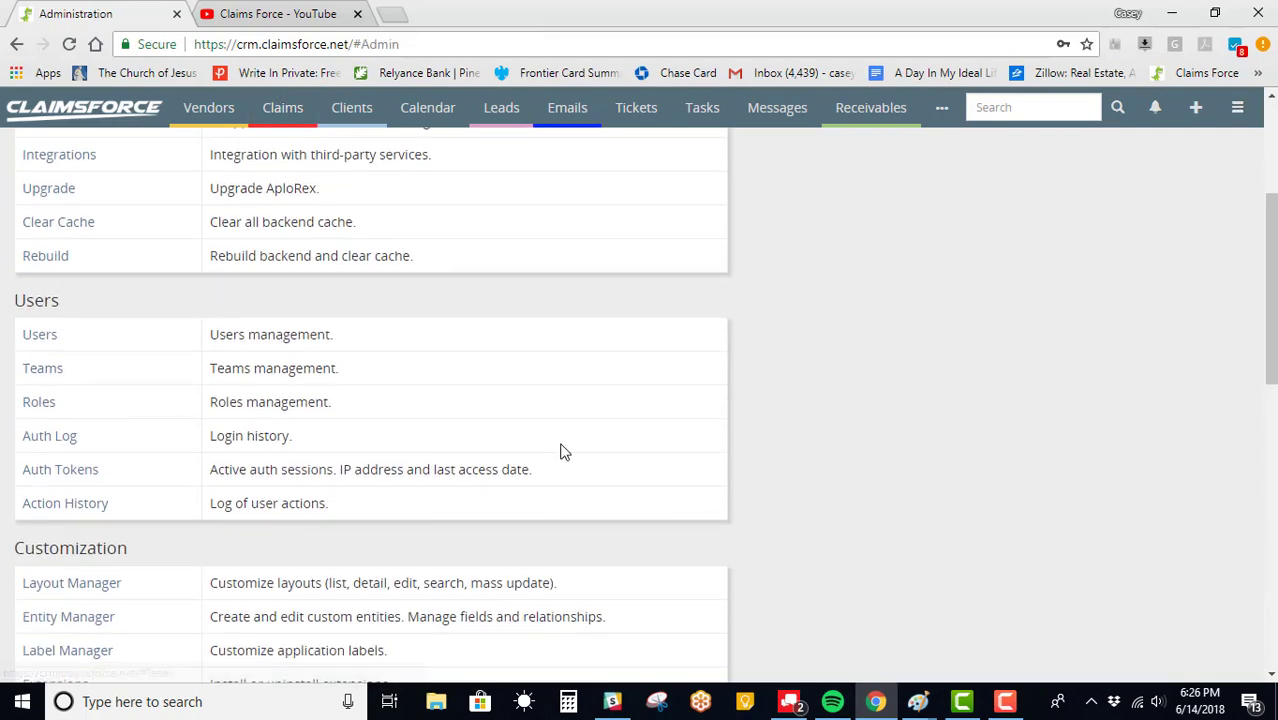
{"action": "scroll", "coordinate": [802, 451], "scroll_direction": "down", "scroll_amount": 3}
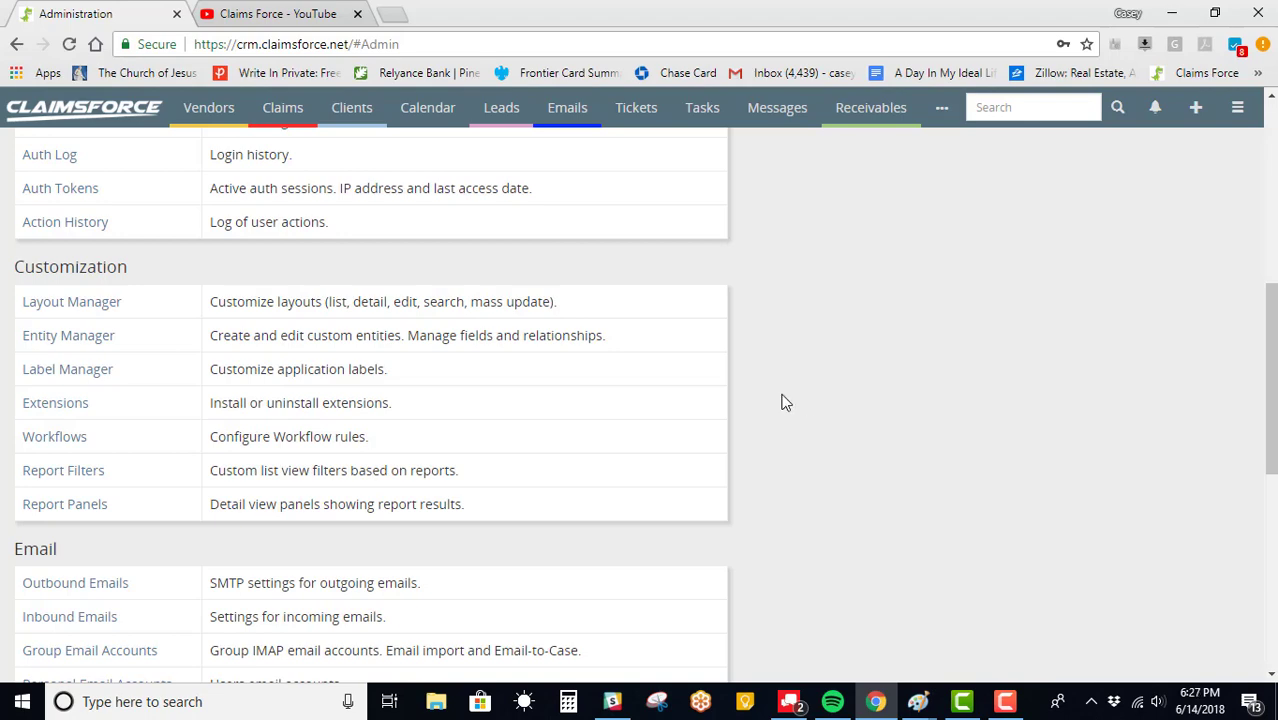
- Return to the claims list and reopen the same client's claim record
{"action": "left_click", "coordinate": [283, 110]}
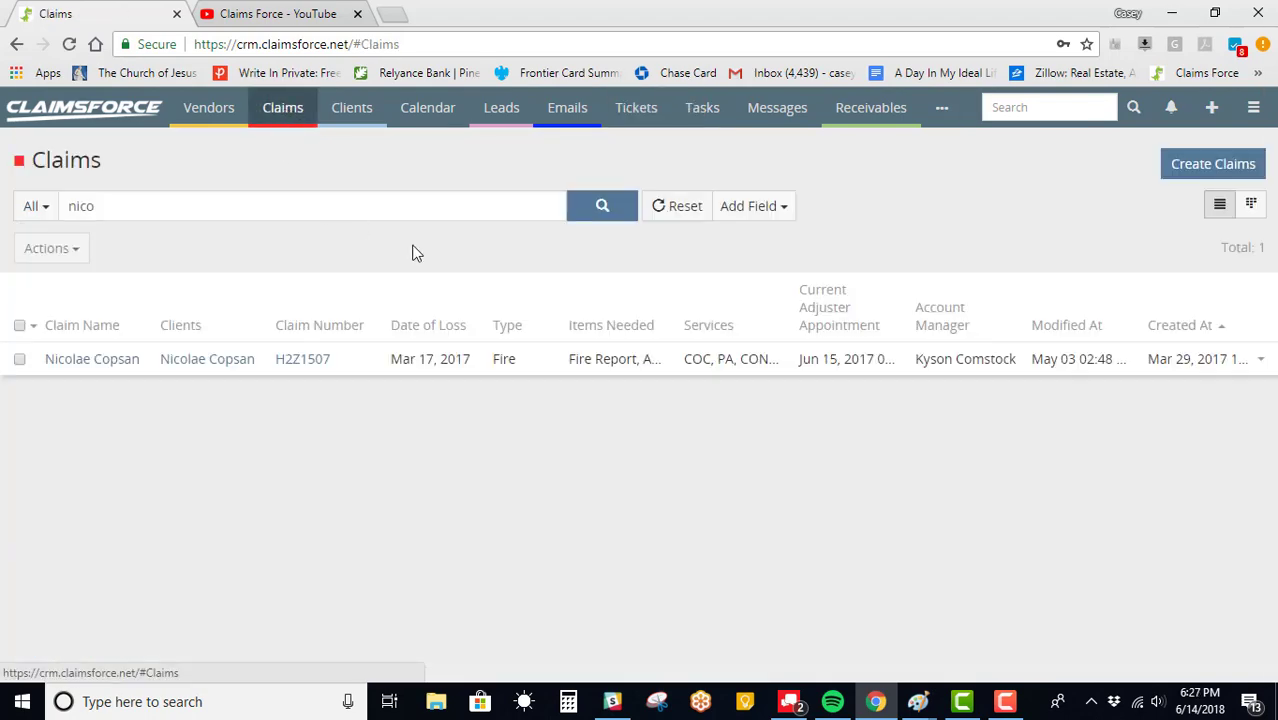
{"action": "left_click", "coordinate": [102, 361]}
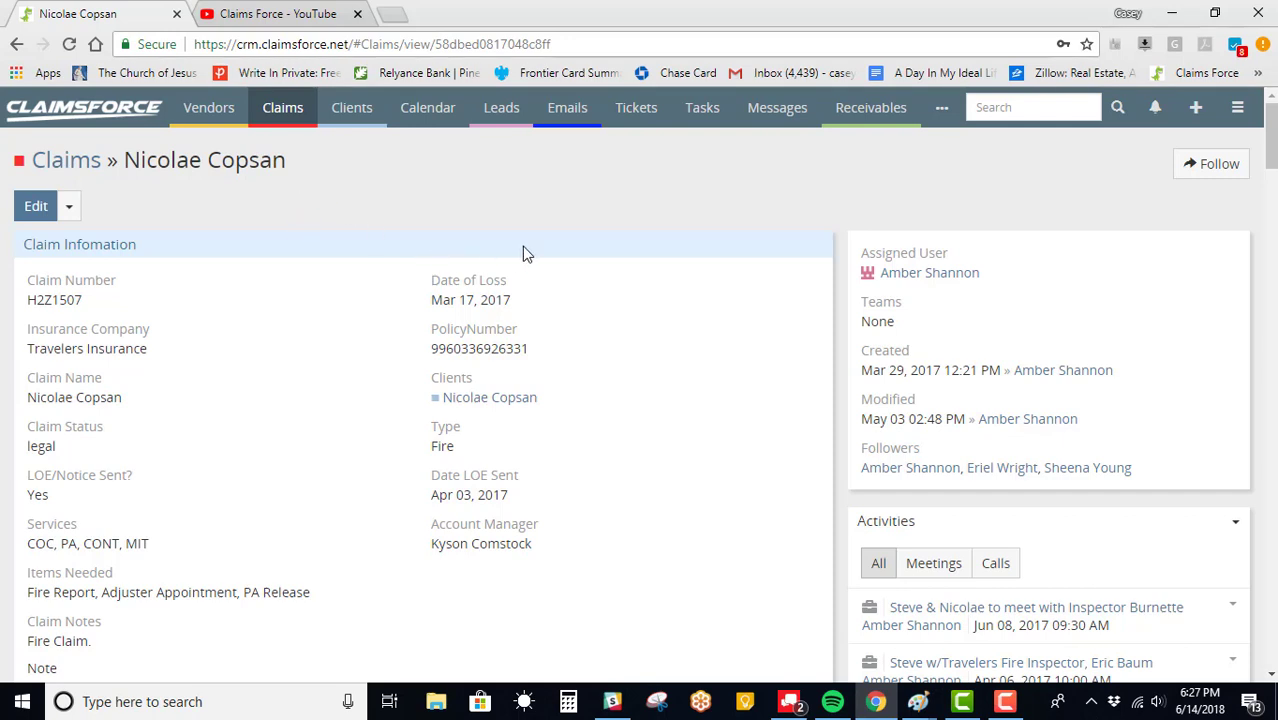
- Open the Entity Manager from the Administration page's Customization section
{"action": "left_click", "coordinate": [1238, 110]}
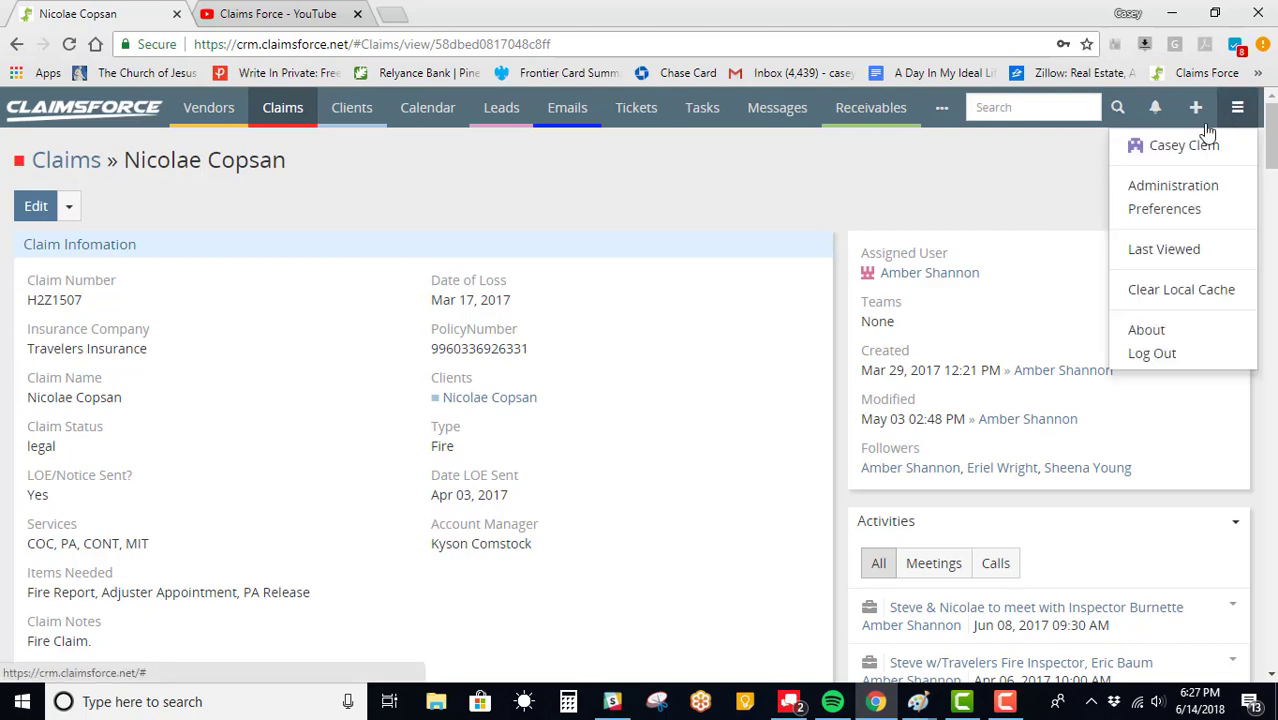
{"action": "left_click", "coordinate": [1150, 190]}
{"action": "scroll", "coordinate": [86, 543], "scroll_direction": "down", "scroll_amount": 3}
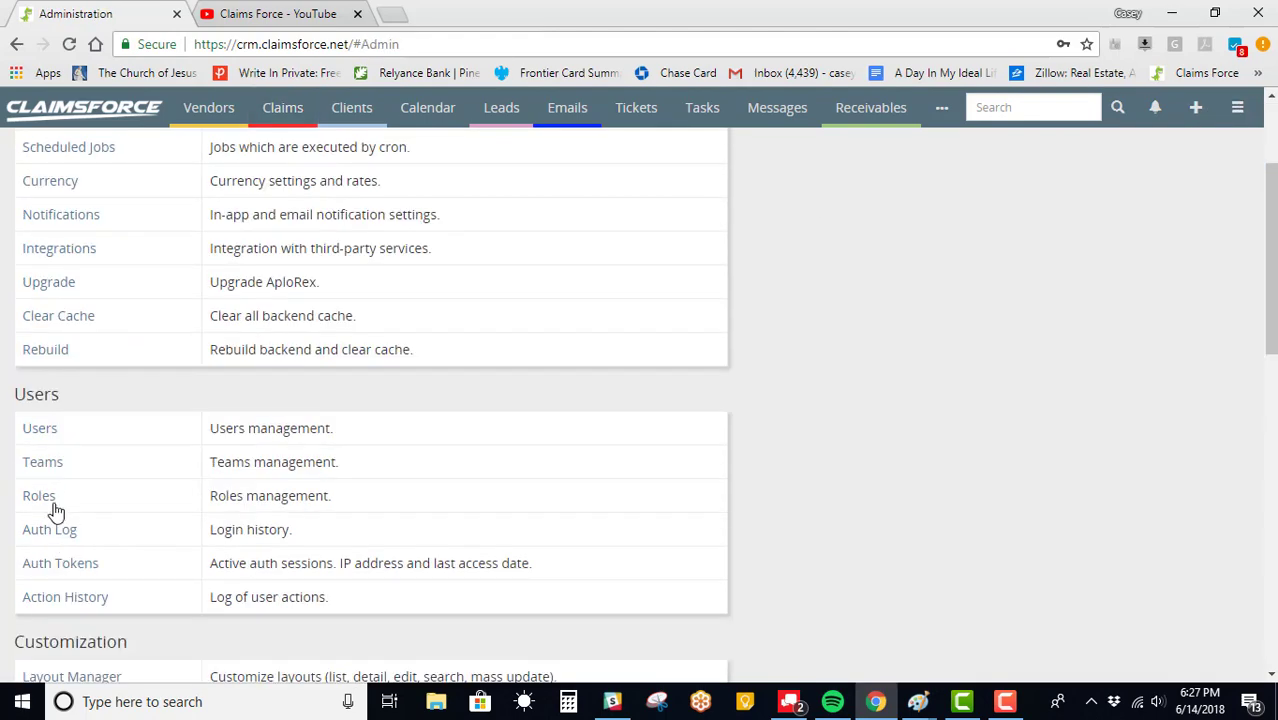
{"action": "scroll", "coordinate": [57, 514], "scroll_direction": "down", "scroll_amount": 3}
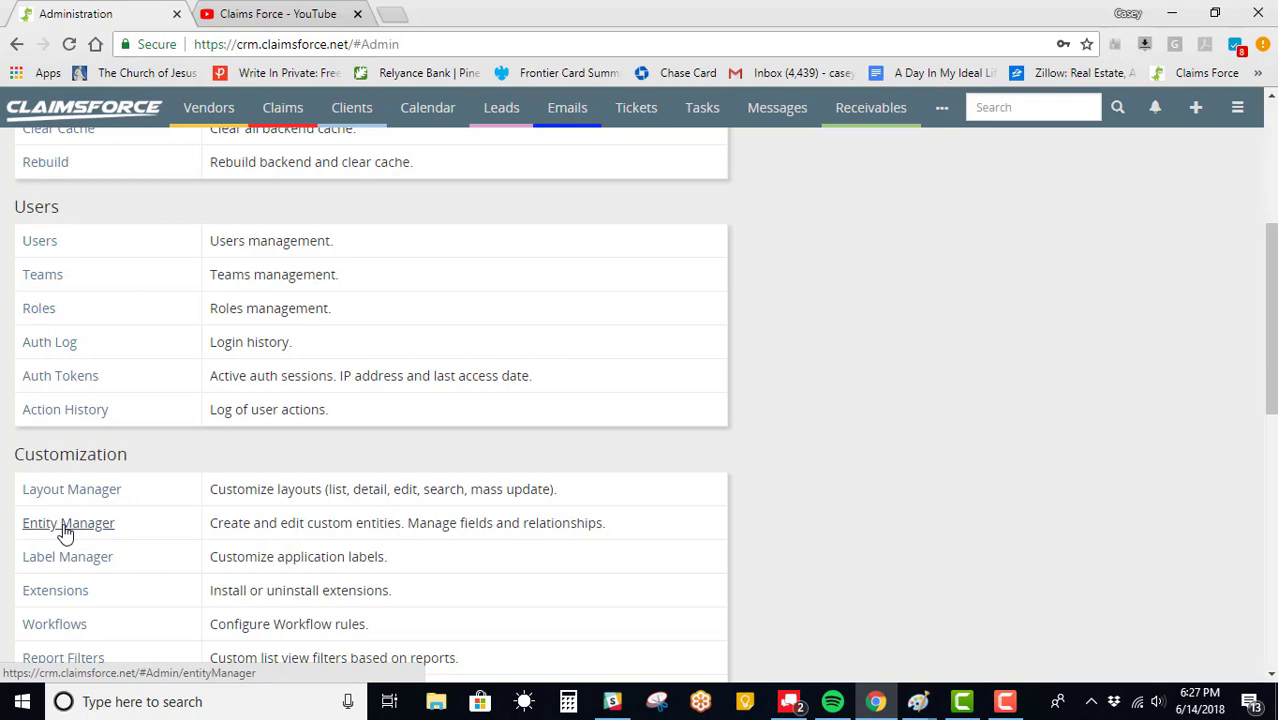
{"action": "left_click", "coordinate": [65, 528]}
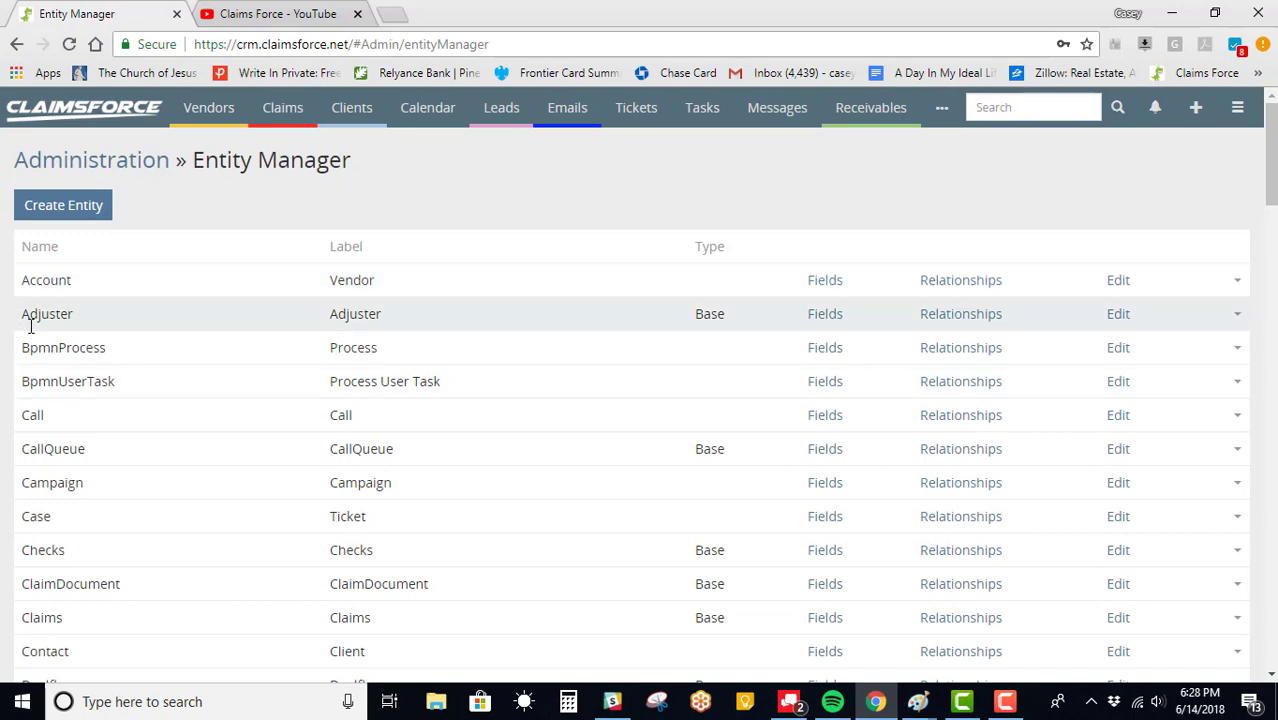
- Look through the full list of entities in the Entity Manager
{"action": "scroll", "coordinate": [40, 330], "scroll_direction": "down", "scroll_amount": 11}
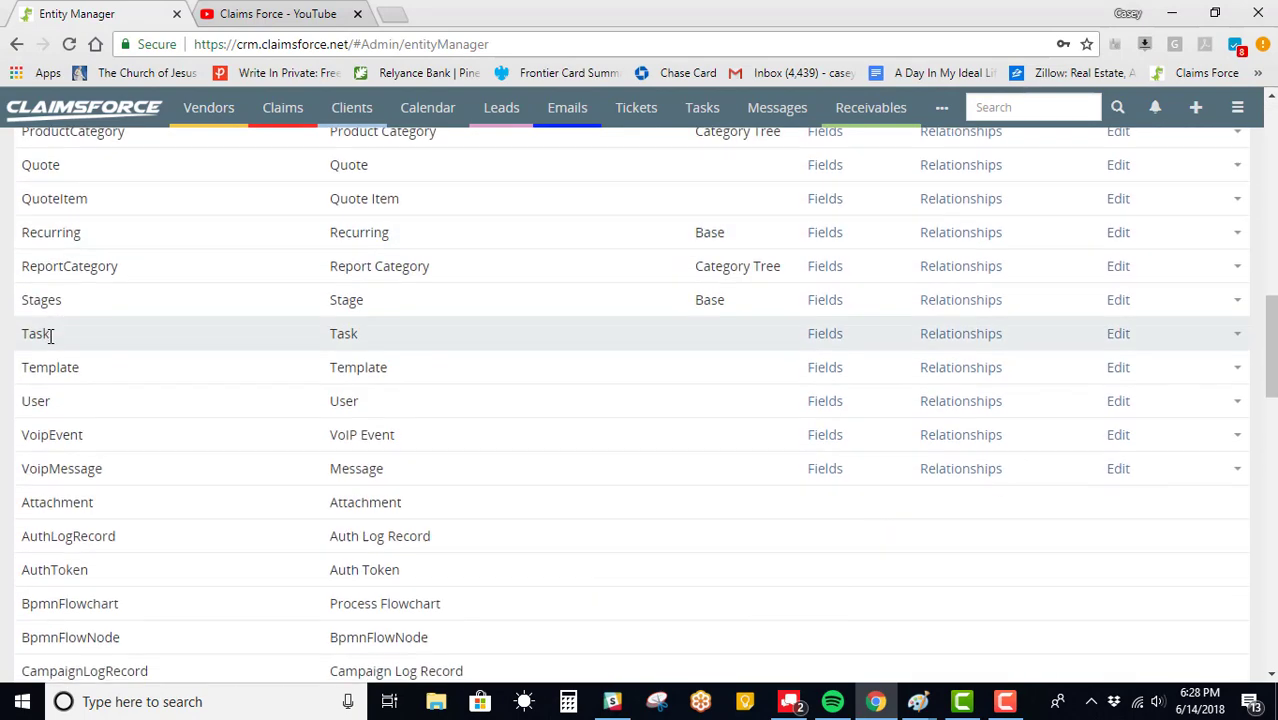
{"action": "scroll", "coordinate": [48, 337], "scroll_direction": "down", "scroll_amount": 4}
{"action": "scroll", "coordinate": [48, 337], "scroll_direction": "up", "scroll_amount": 4}
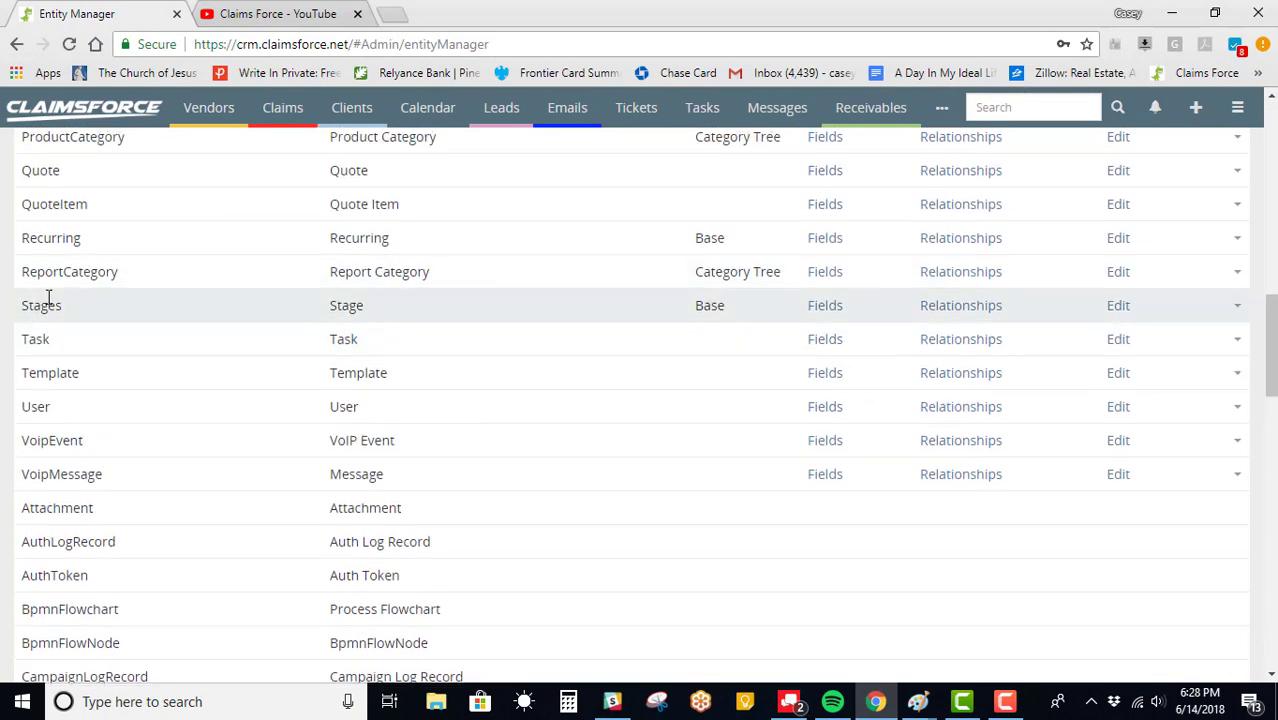
{"action": "scroll", "coordinate": [47, 300], "scroll_direction": "up", "scroll_amount": 1}
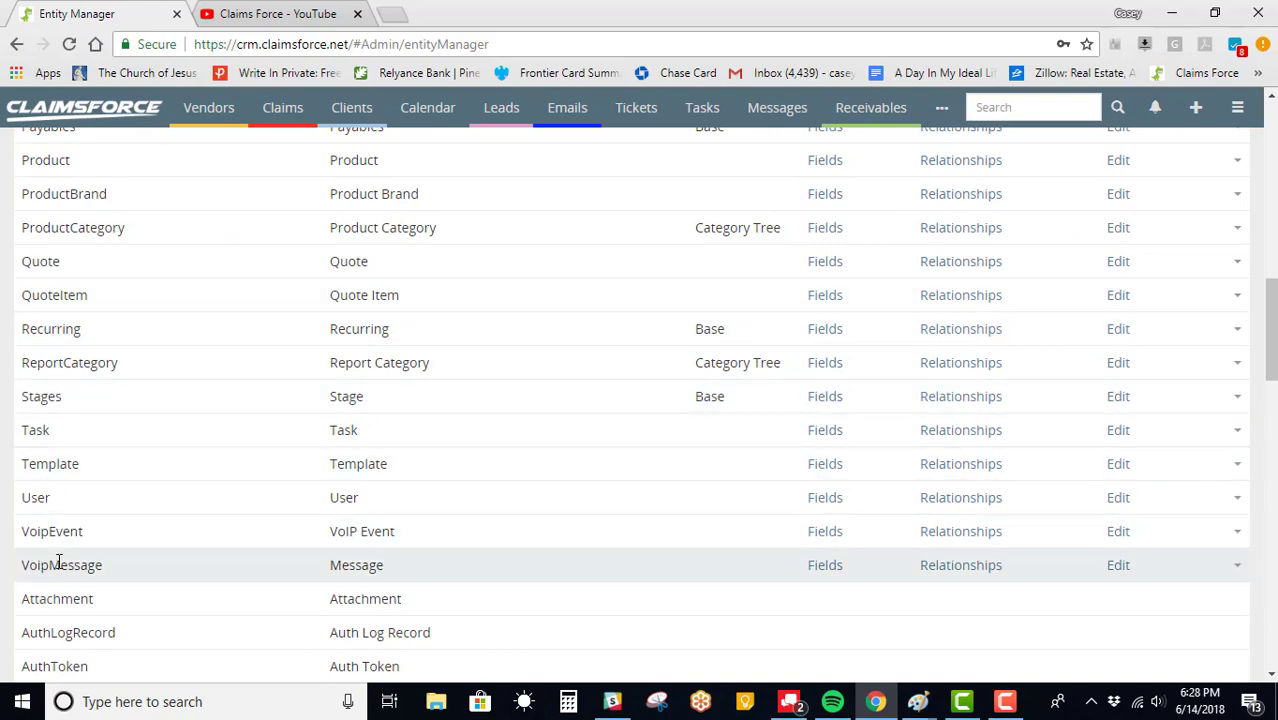
{"action": "scroll", "coordinate": [62, 566], "scroll_direction": "up", "scroll_amount": 6}
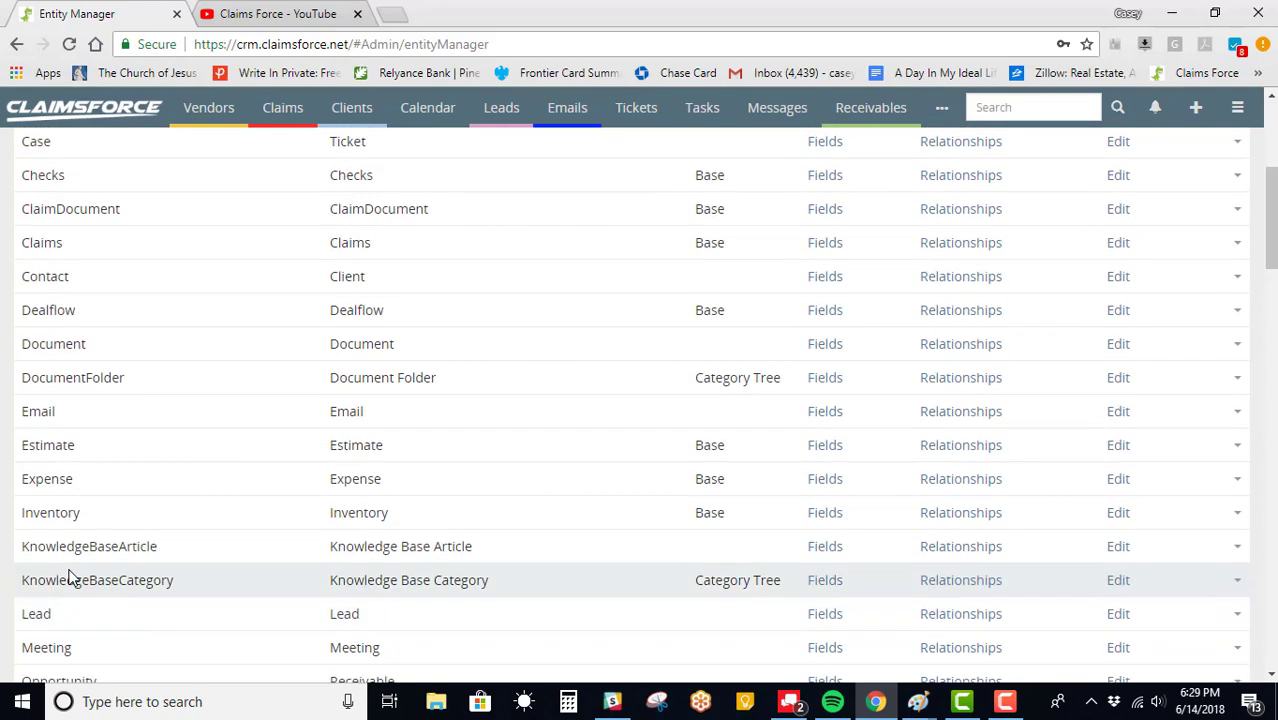
{"action": "scroll", "coordinate": [70, 578], "scroll_direction": "up", "scroll_amount": 4}
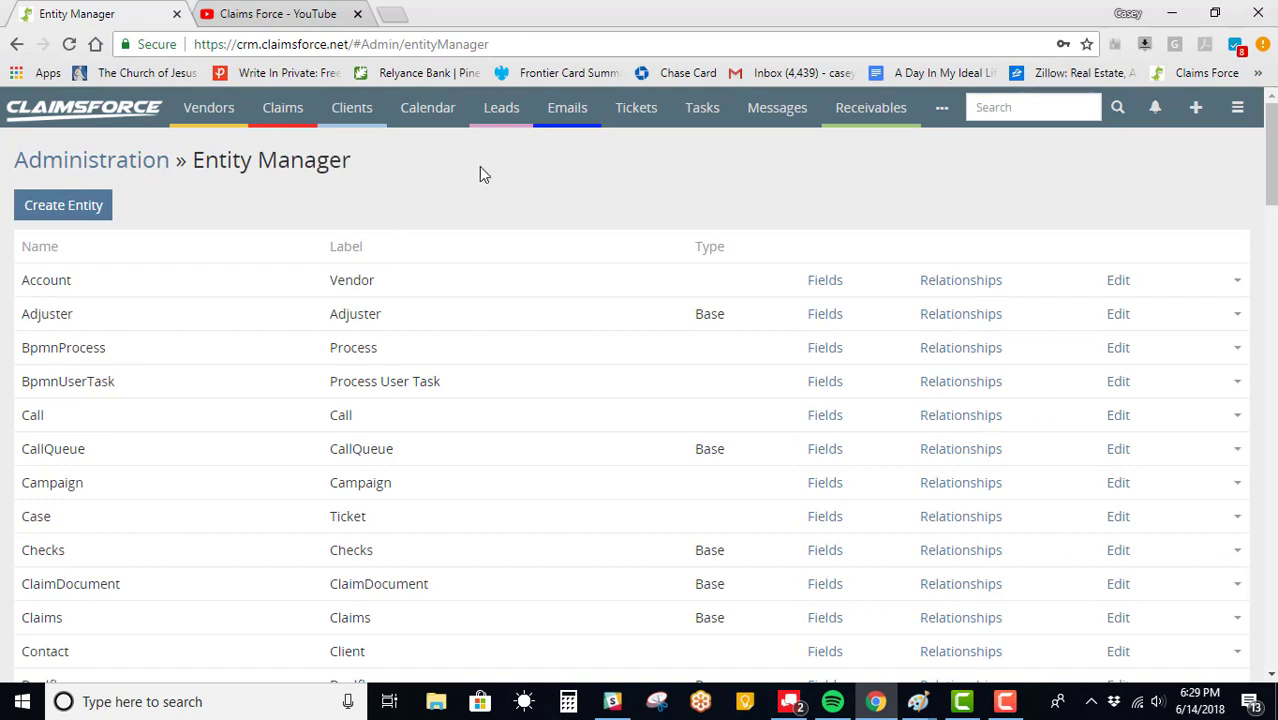
- Search the Entity Manager page for the text "claim" and close the search
{"action": "key", "text": "ctrl+f"}
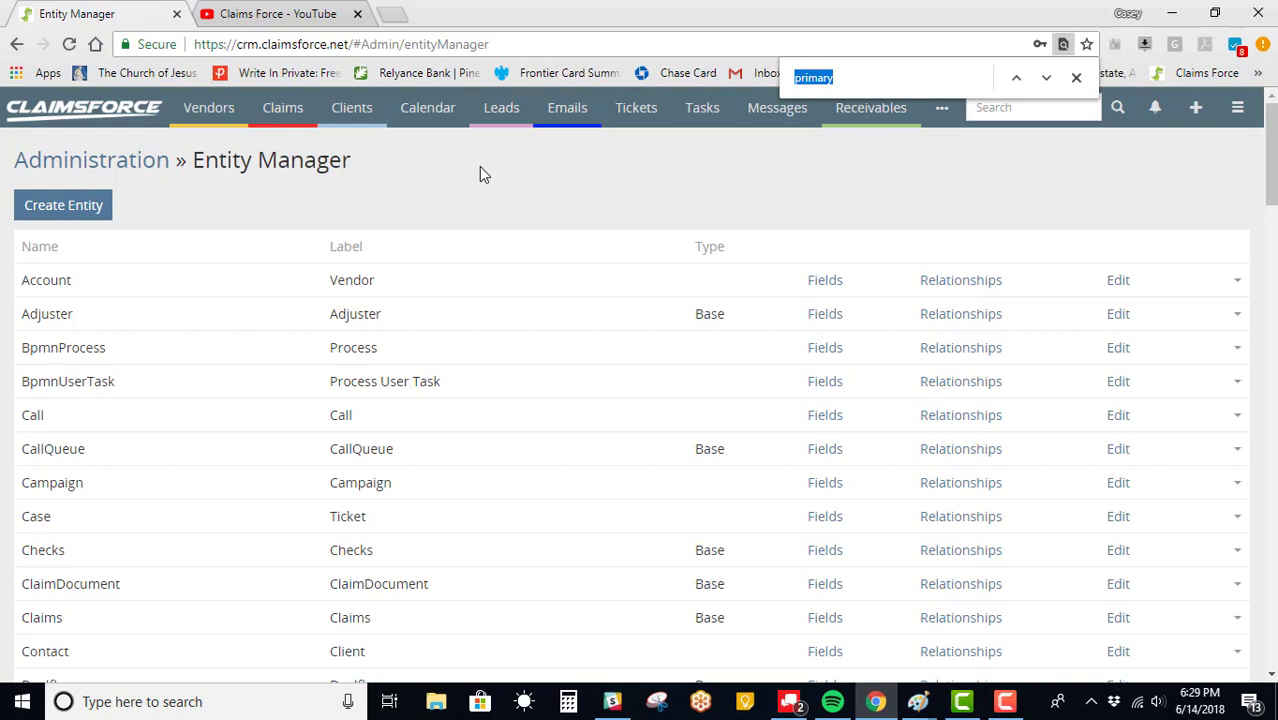
{"action": "left_click", "coordinate": [860, 77]}
{"action": "key", "text": "BackSpace"}
{"action": "key", "text": "BackSpace"}
{"action": "key", "text": "BackSpace"}
{"action": "key", "text": "BackSpace"}
{"action": "key", "text": "BackSpace"}
{"action": "key", "text": "BackSpace"}
{"action": "key", "text": "BackSpace"}
{"action": "type", "text": "claim"}
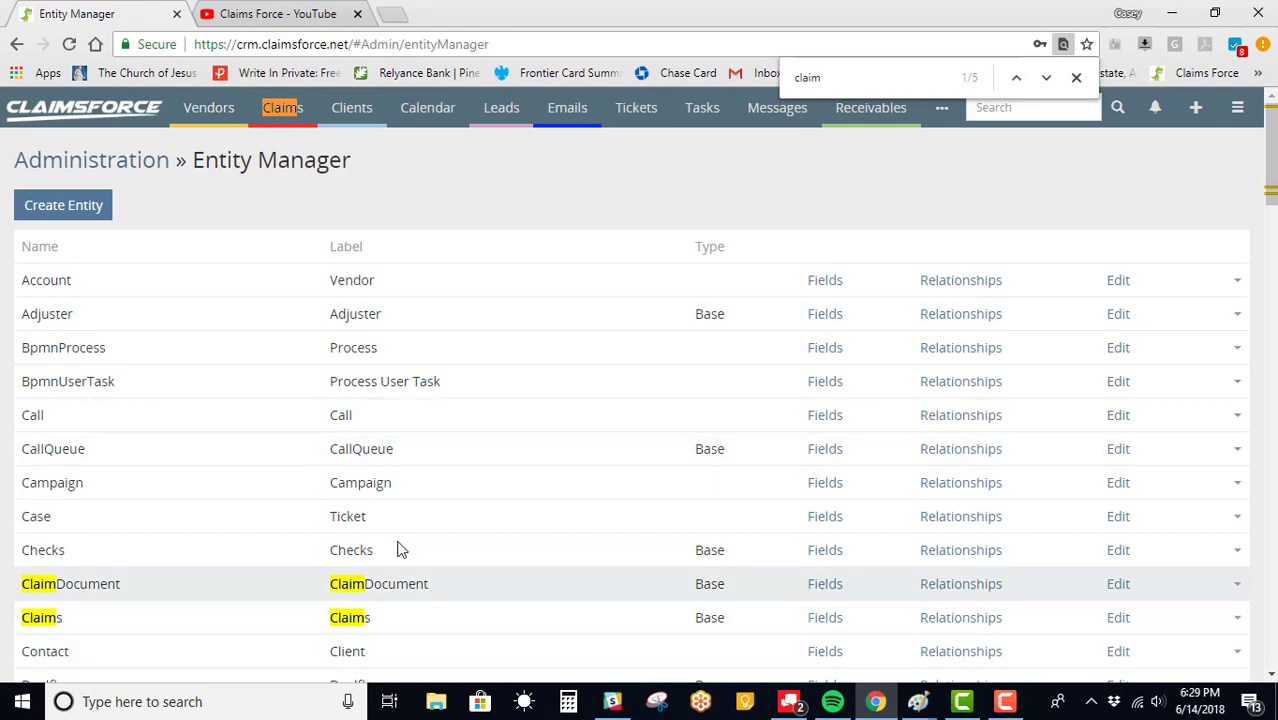
{"action": "left_click", "coordinate": [1077, 78]}
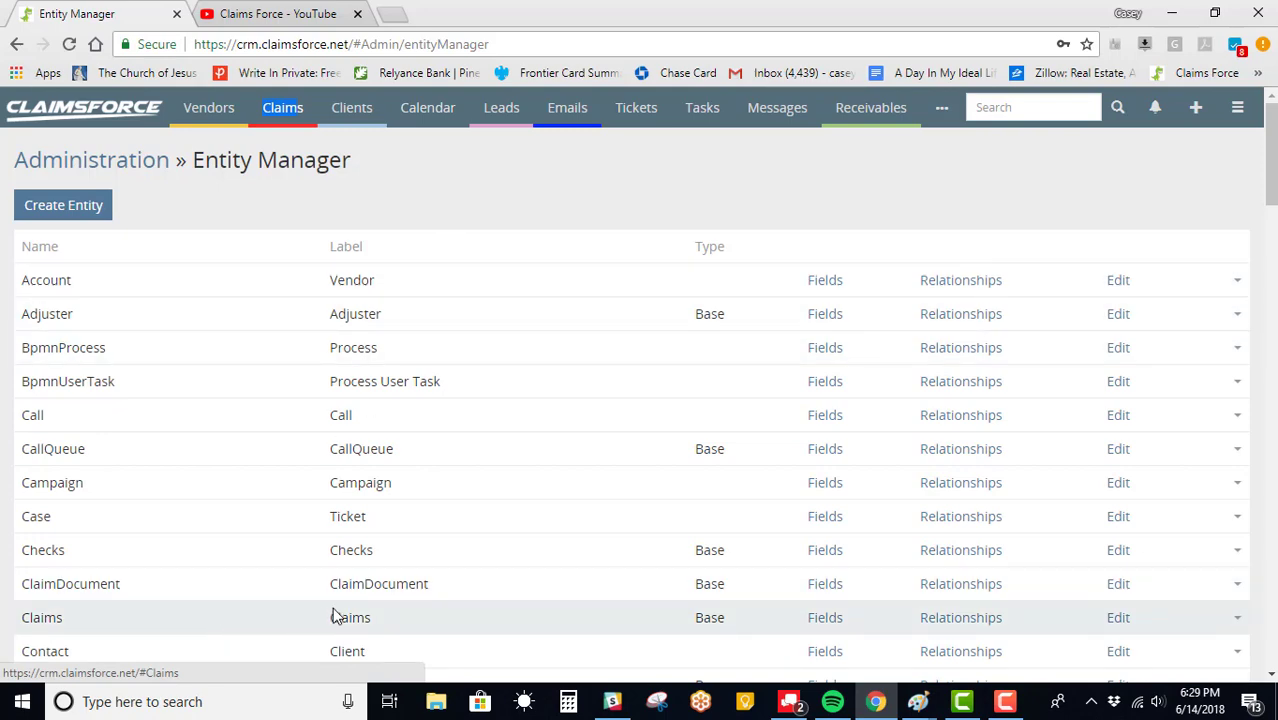
- Open the list of fields for the Contact entity, labelled Client
{"action": "scroll", "coordinate": [418, 620], "scroll_direction": "down", "scroll_amount": 1}
{"action": "scroll", "coordinate": [418, 616], "scroll_direction": "down", "scroll_amount": 1}
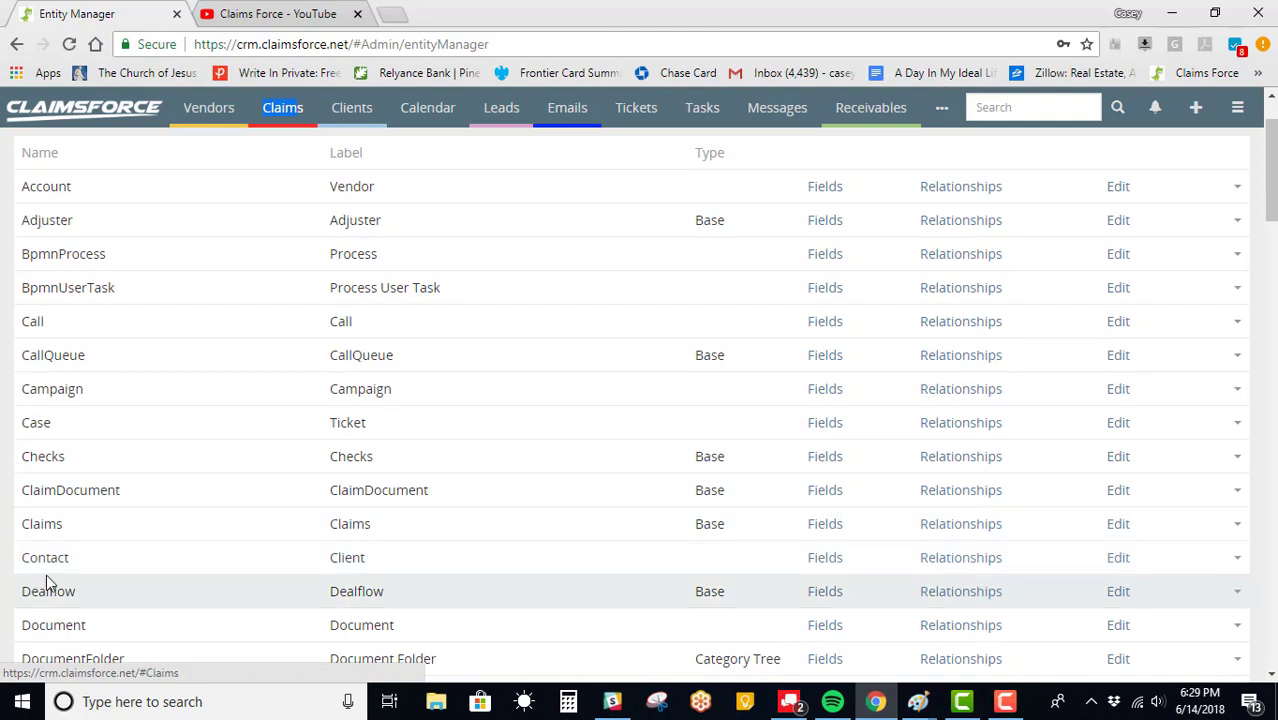
{"action": "left_click", "coordinate": [833, 563]}
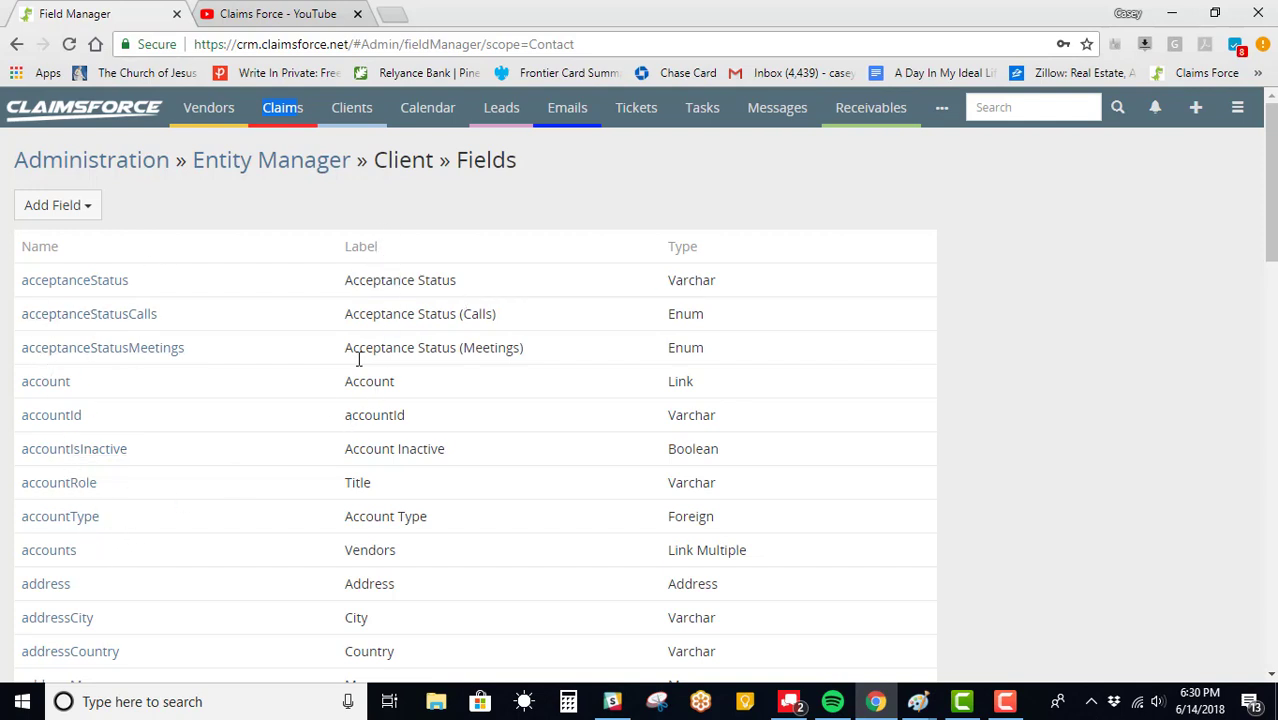
- Examine the field types available for adding a new field to the Client entity
{"action": "left_click", "coordinate": [89, 208]}
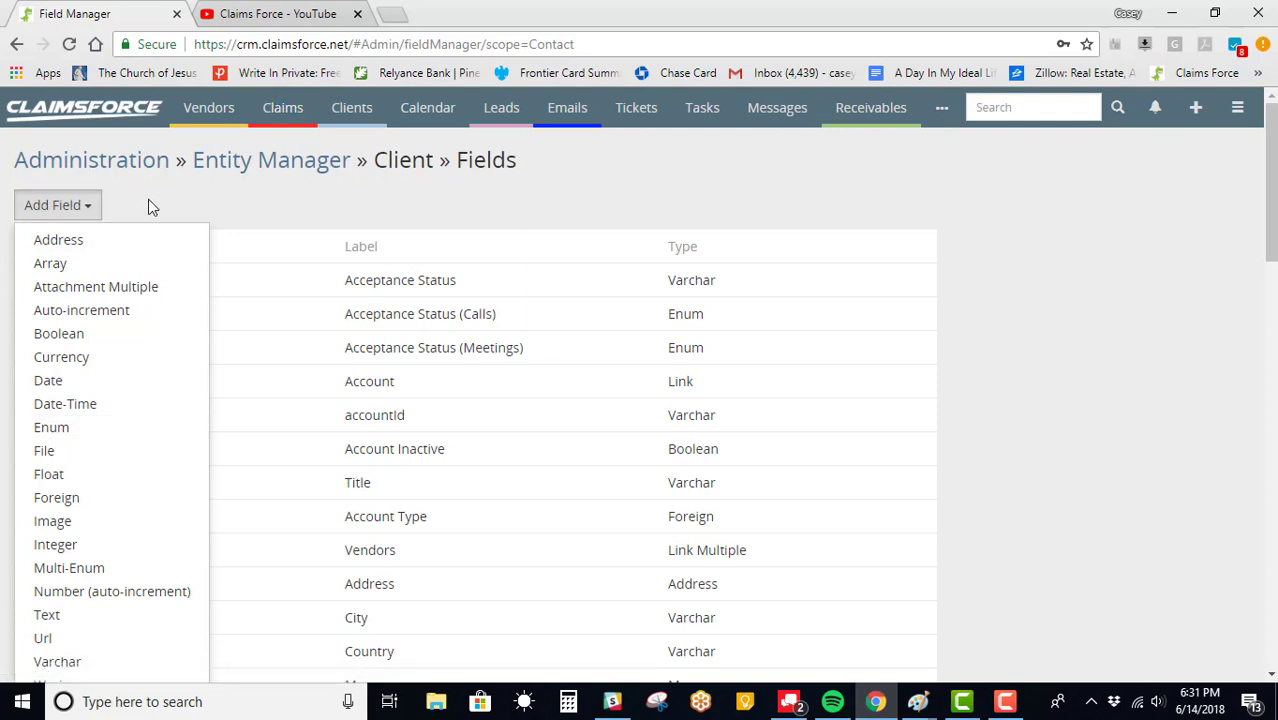
{"action": "left_click", "coordinate": [92, 210]}
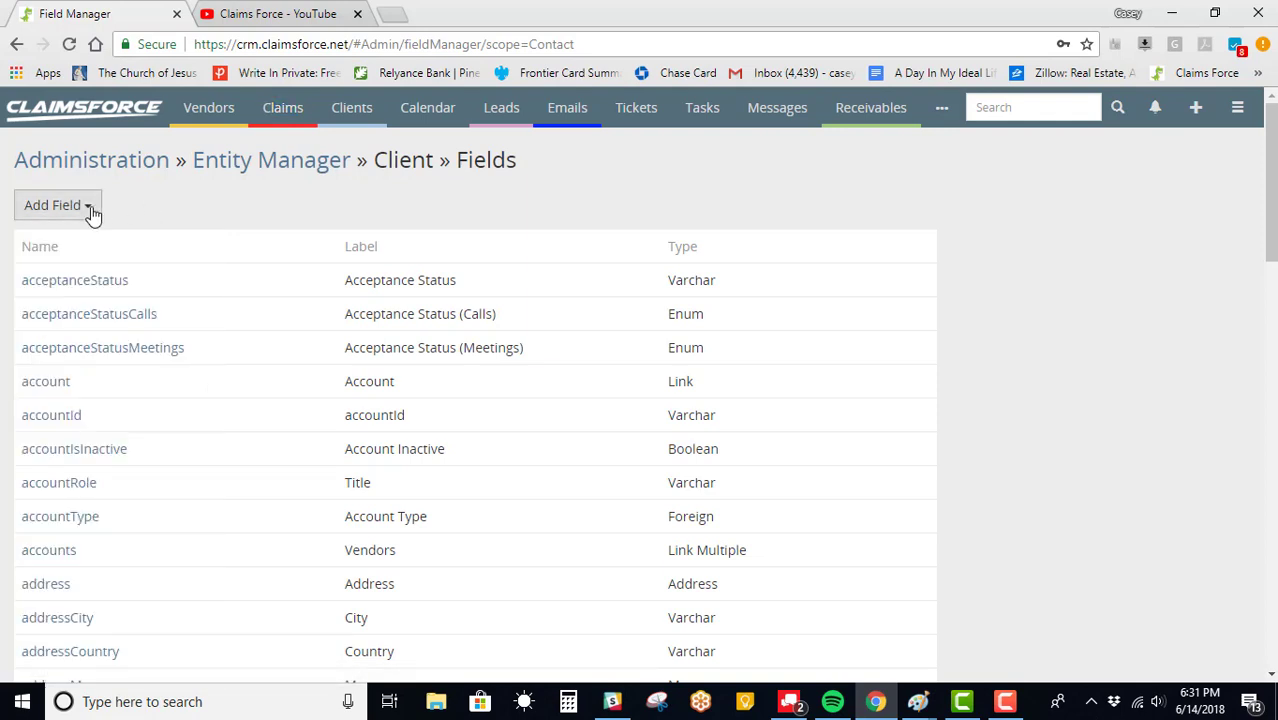
{"action": "left_click", "coordinate": [92, 212]}
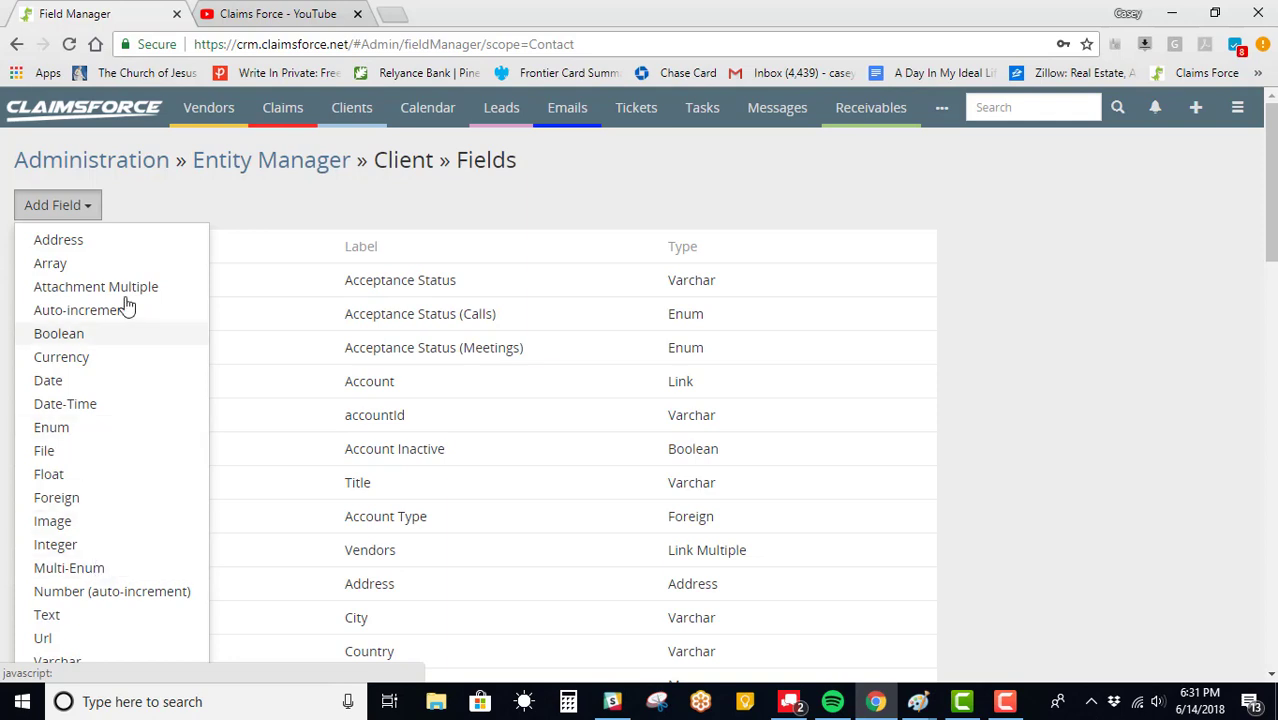
{"action": "left_click", "coordinate": [87, 210]}
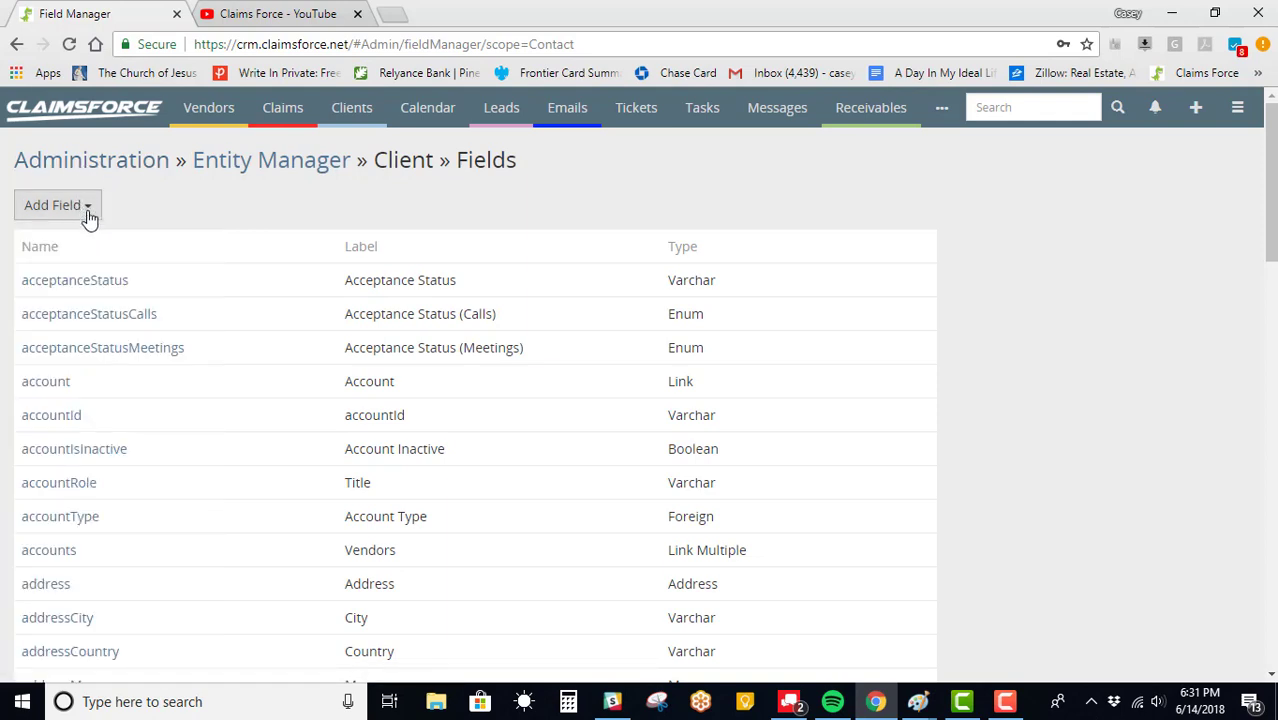
{"action": "left_click", "coordinate": [87, 212]}
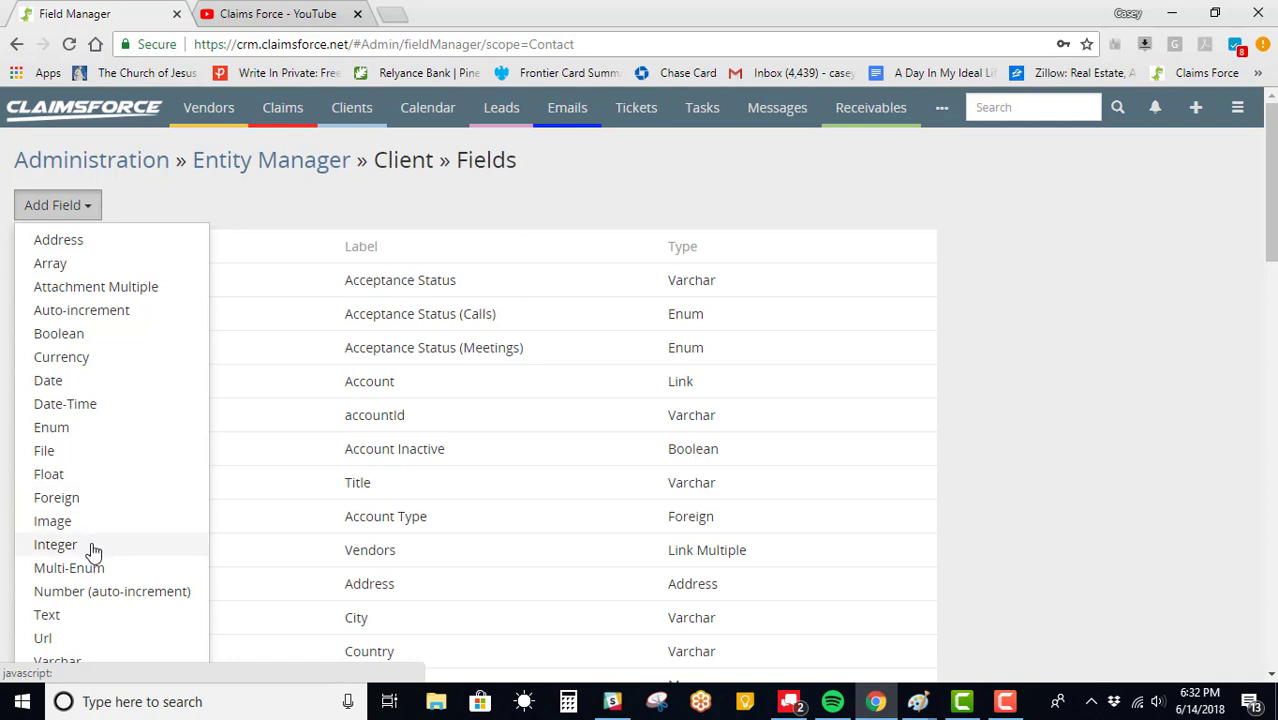
{"action": "scroll", "coordinate": [92, 552], "scroll_direction": "down", "scroll_amount": 2}
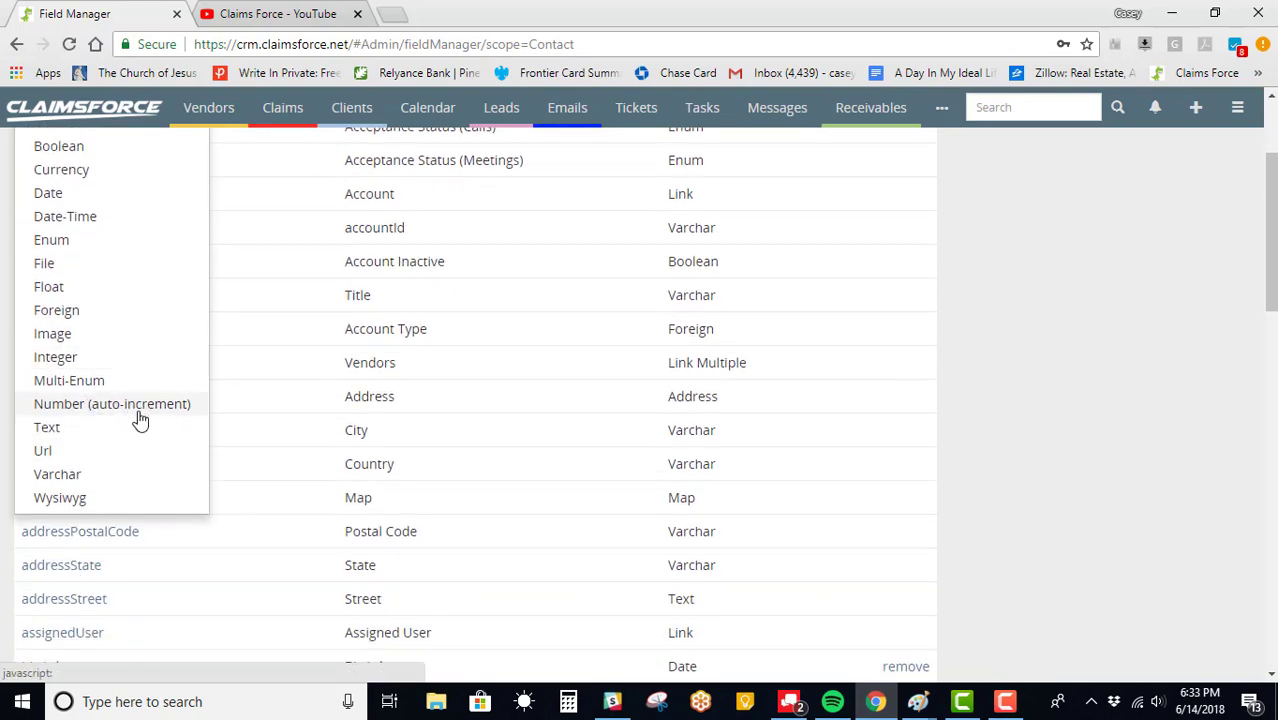
{"action": "scroll", "coordinate": [70, 447], "scroll_direction": "up", "scroll_amount": 1}
{"action": "scroll", "coordinate": [70, 447], "scroll_direction": "up", "scroll_amount": 2}
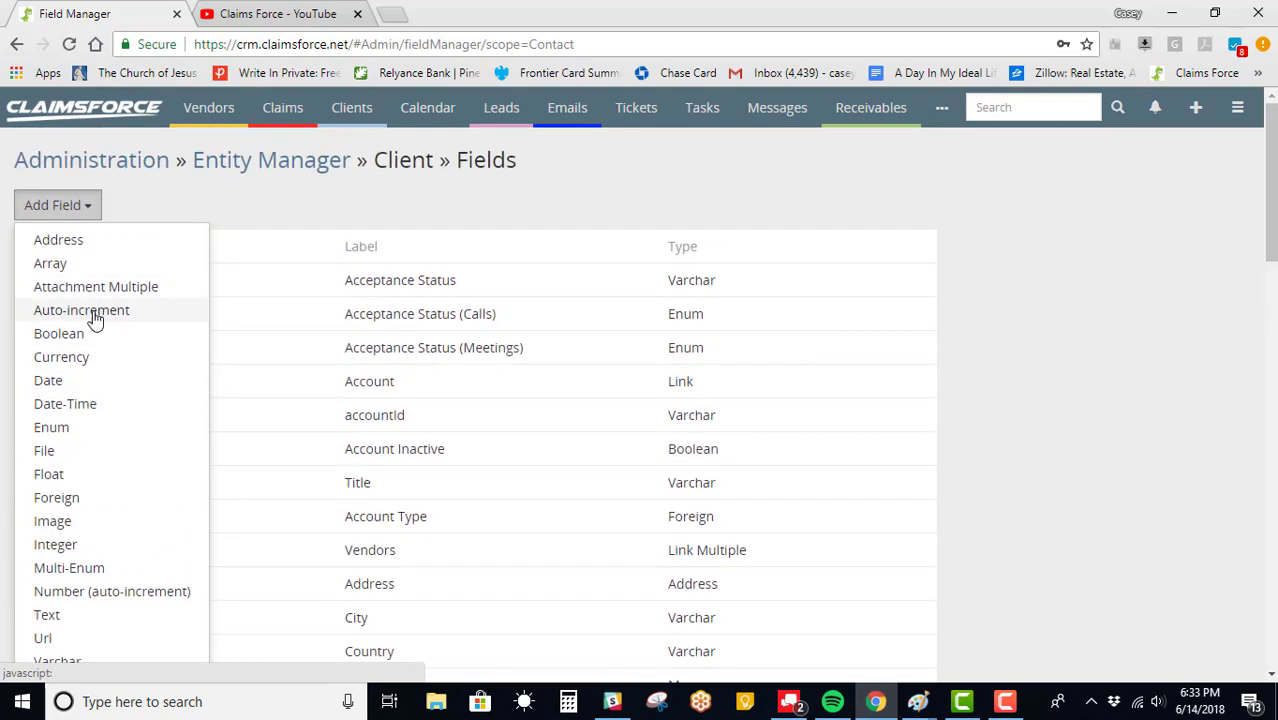
- Start a new Enum field for the Client entity with the name sourceOfReference and the label "Source of Reference"
{"action": "scroll", "coordinate": [95, 320], "scroll_direction": "down", "scroll_amount": 3}
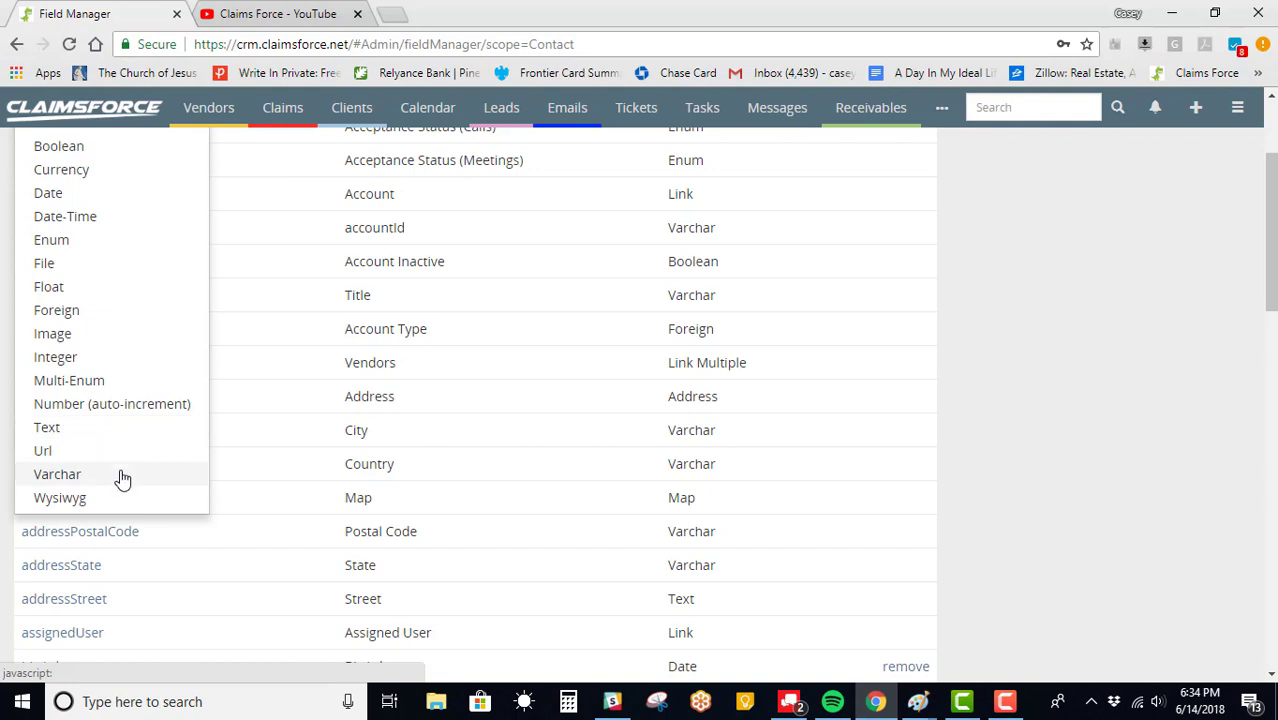
{"action": "scroll", "coordinate": [113, 468], "scroll_direction": "up", "scroll_amount": 1}
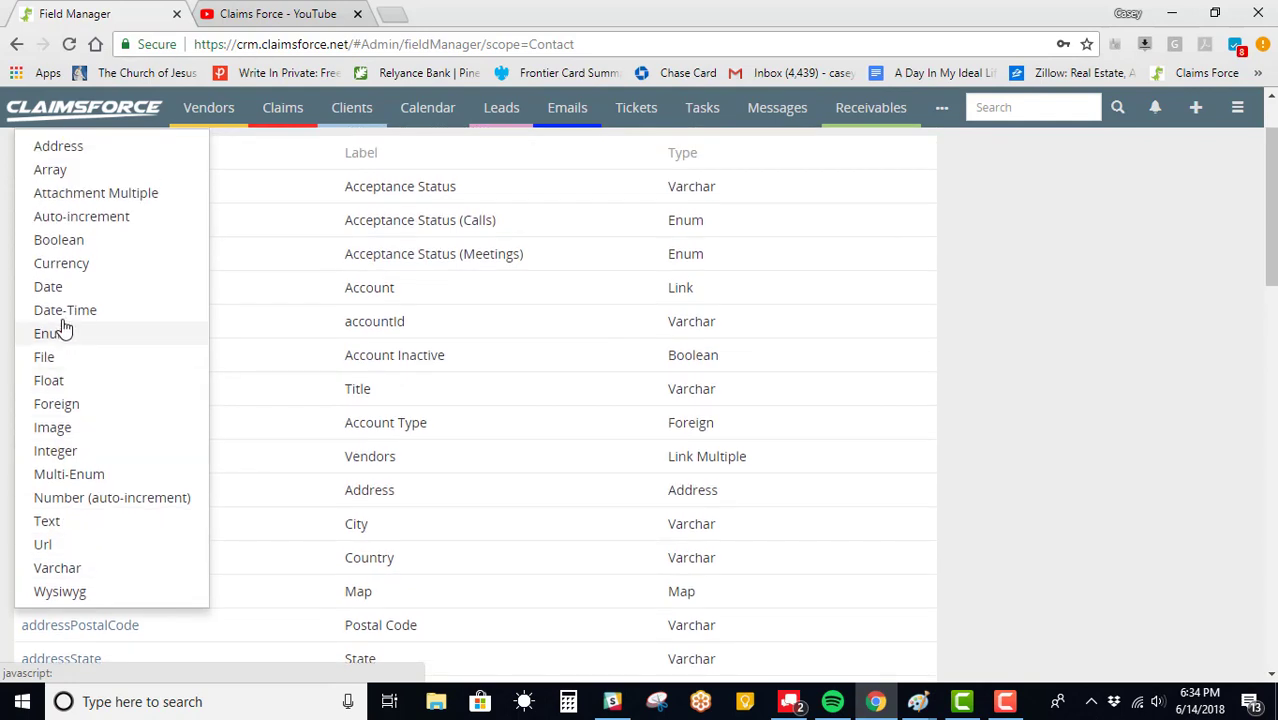
{"action": "left_click", "coordinate": [62, 333]}
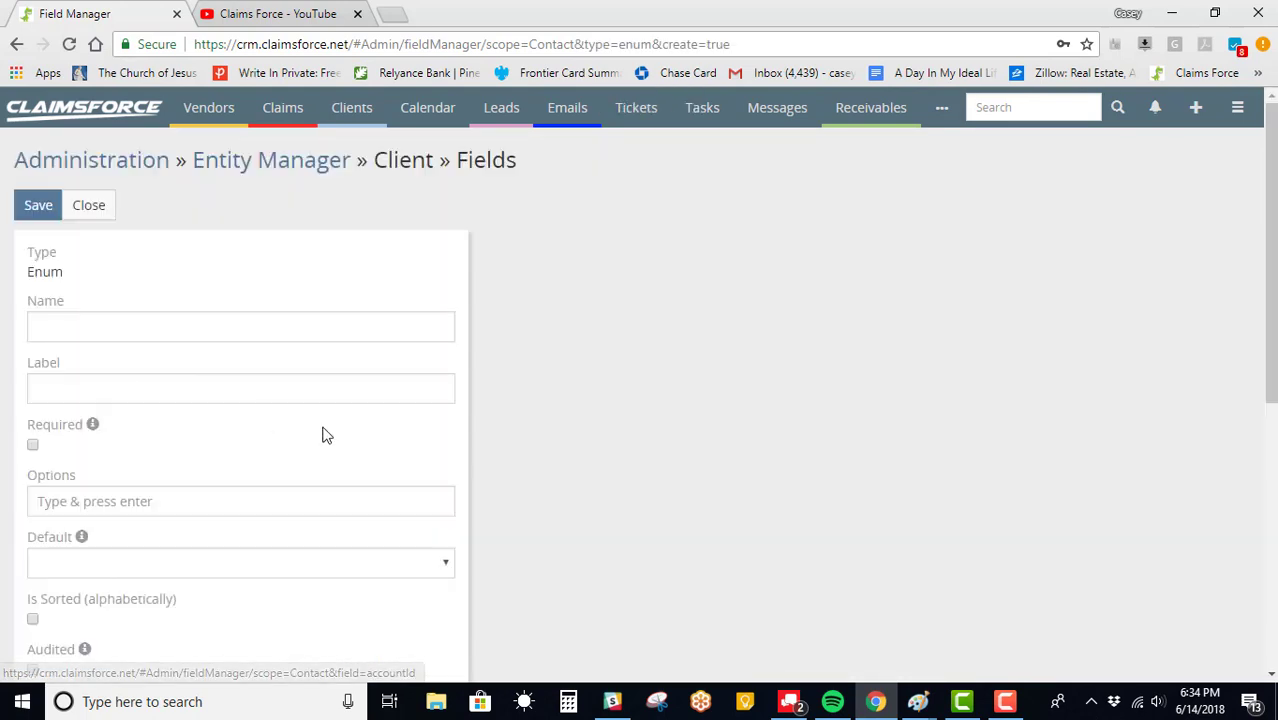
{"action": "left_click", "coordinate": [128, 331]}
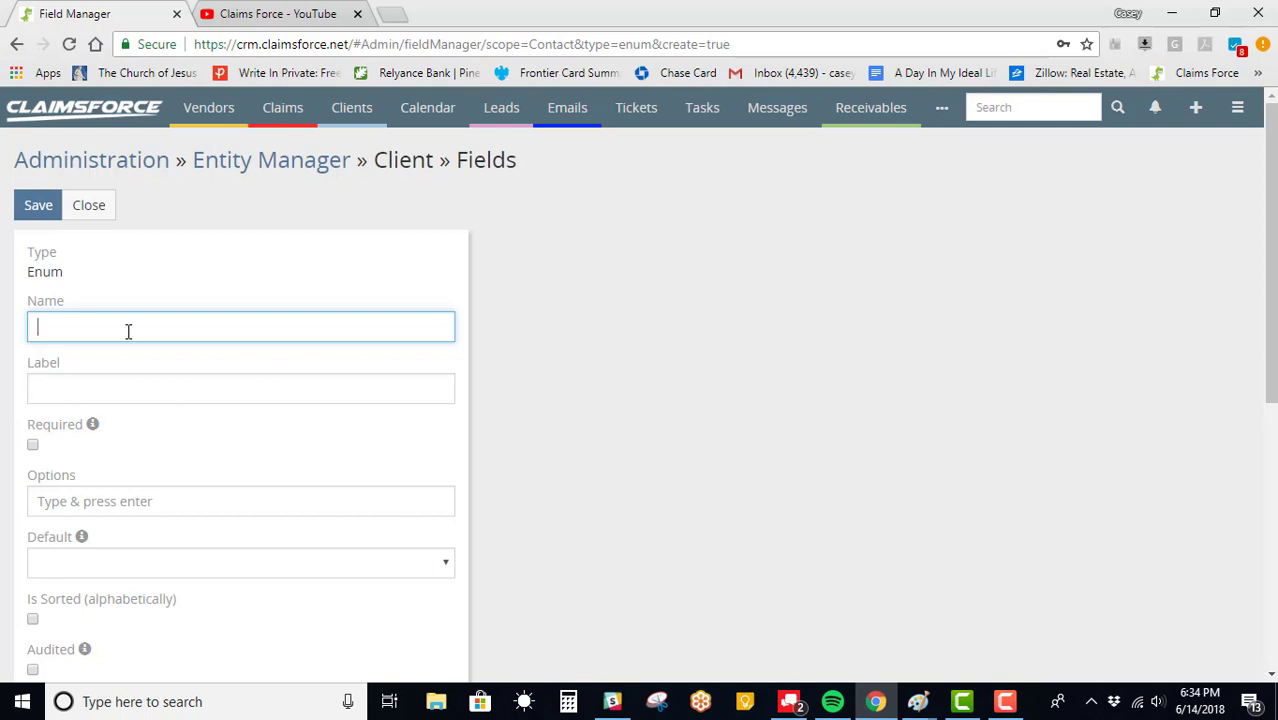
{"action": "type", "text": "Source of Reference"}
{"action": "key", "text": "Tab"}
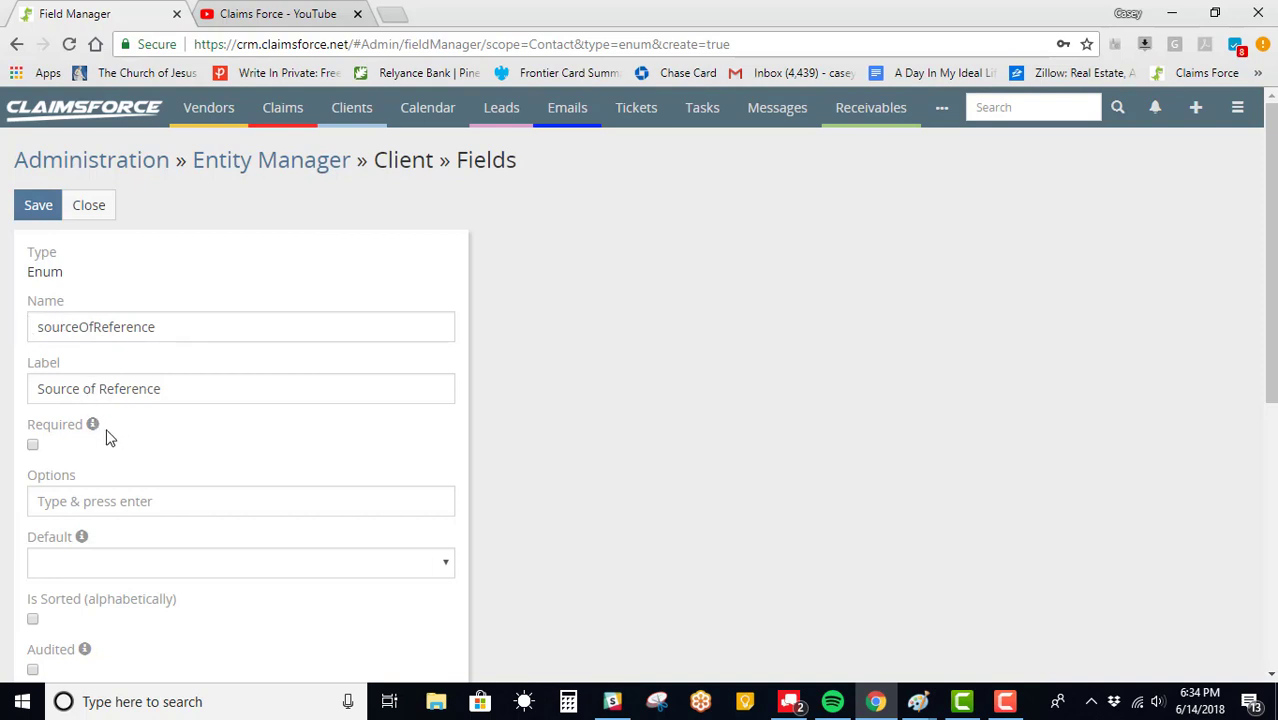
- Add the options Referral, Website, SEO, Friend and Family to the Source of Reference field
{"action": "scroll", "coordinate": [80, 420], "scroll_direction": "down", "scroll_amount": 1}
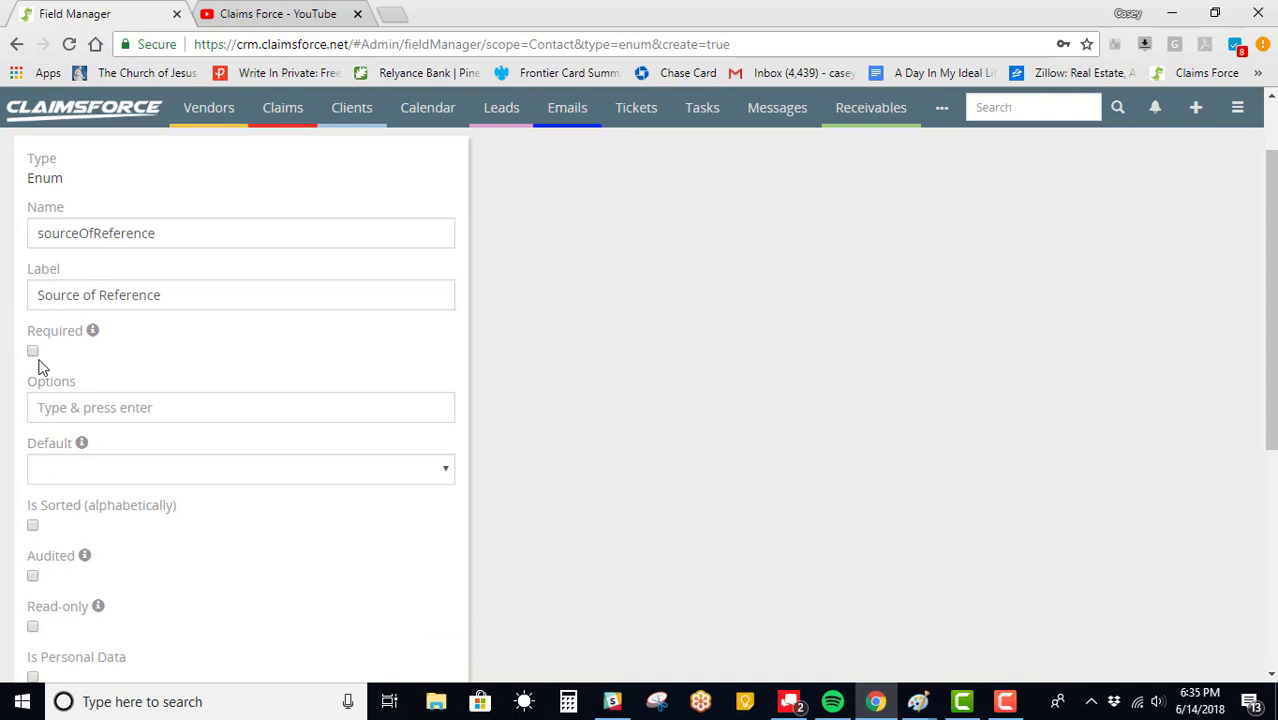
{"action": "left_click", "coordinate": [112, 413]}
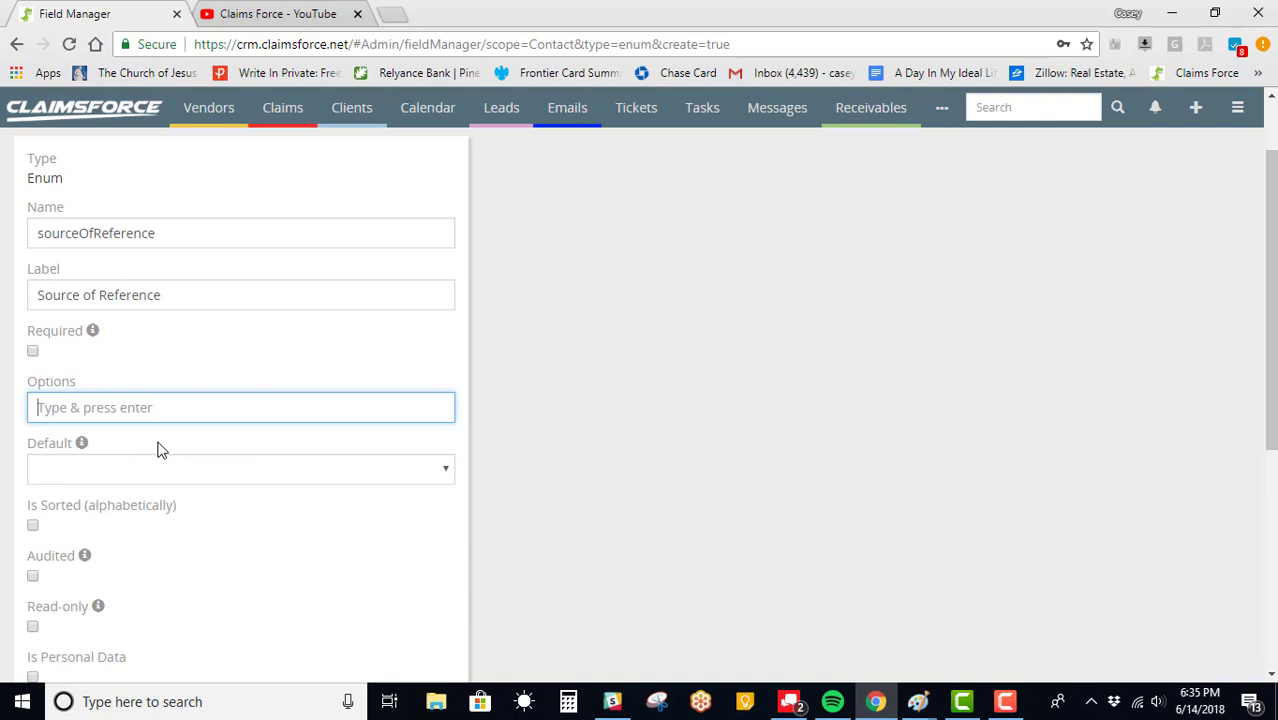
{"action": "type", "text": "Referral"}
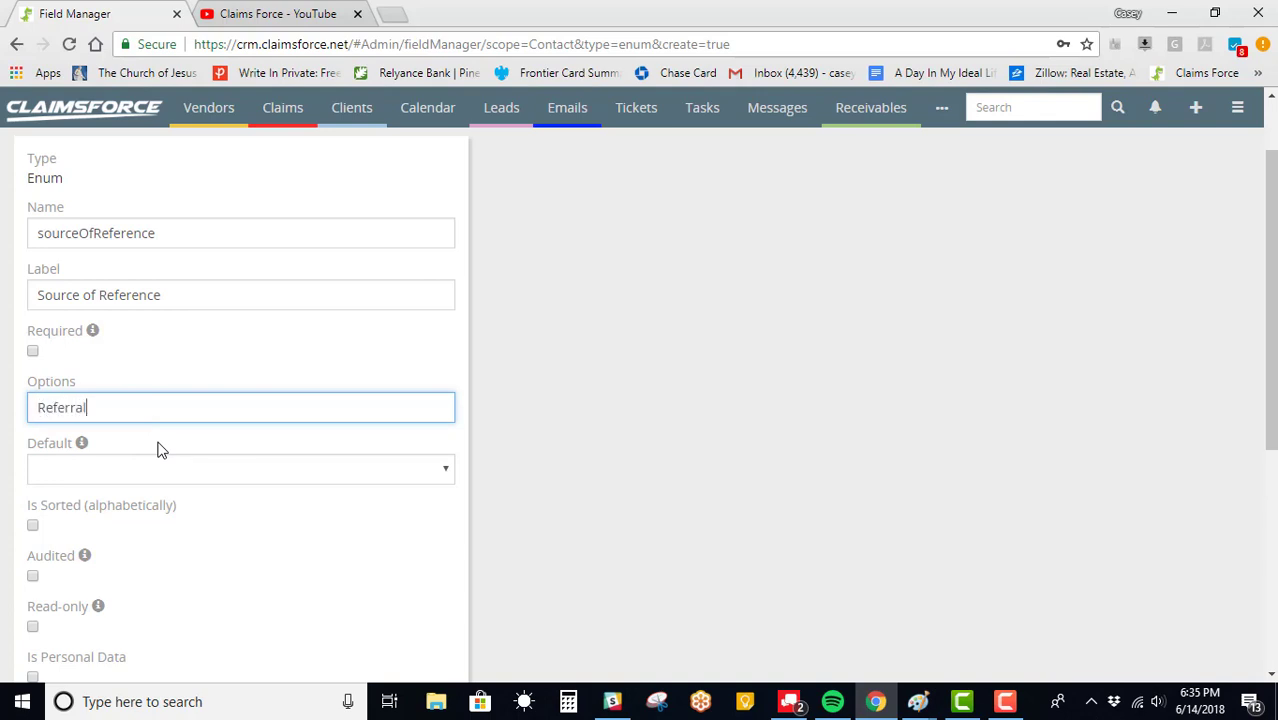
{"action": "key", "text": "Return"}
{"action": "type", "text": "Website"}
{"action": "key", "text": "Return"}
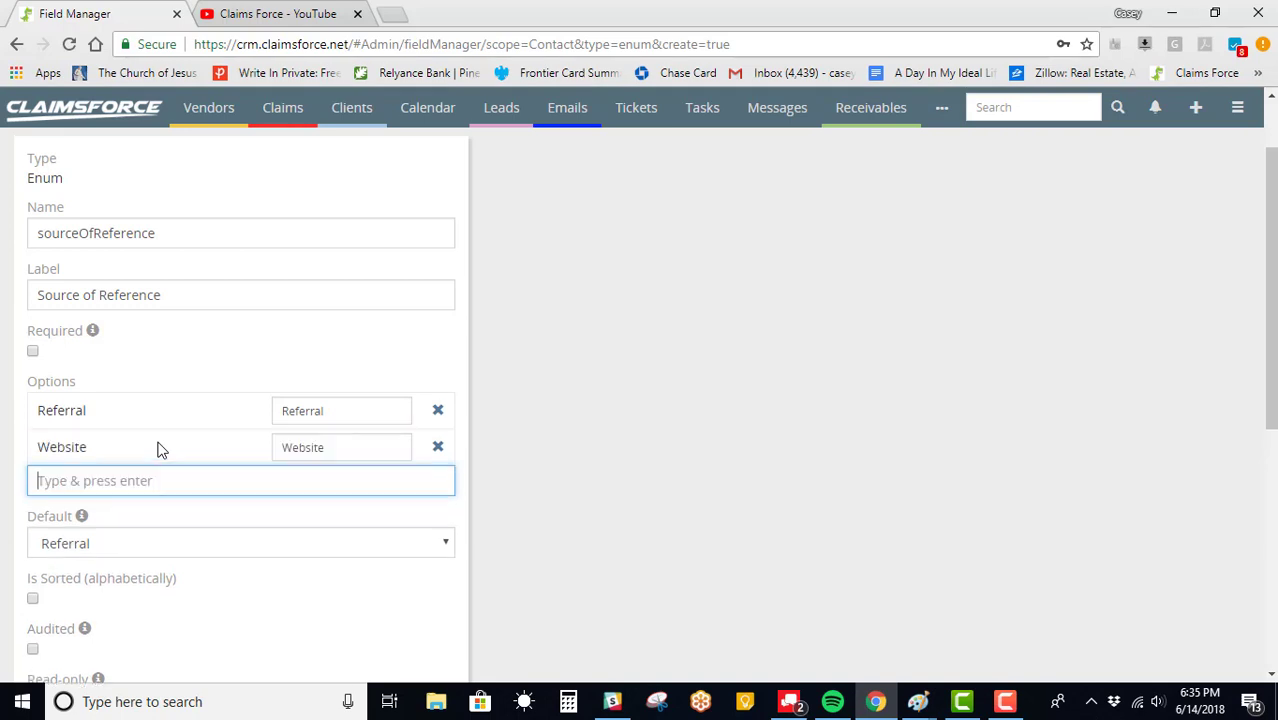
{"action": "type", "text": "SEO"}
{"action": "key", "text": "Return"}
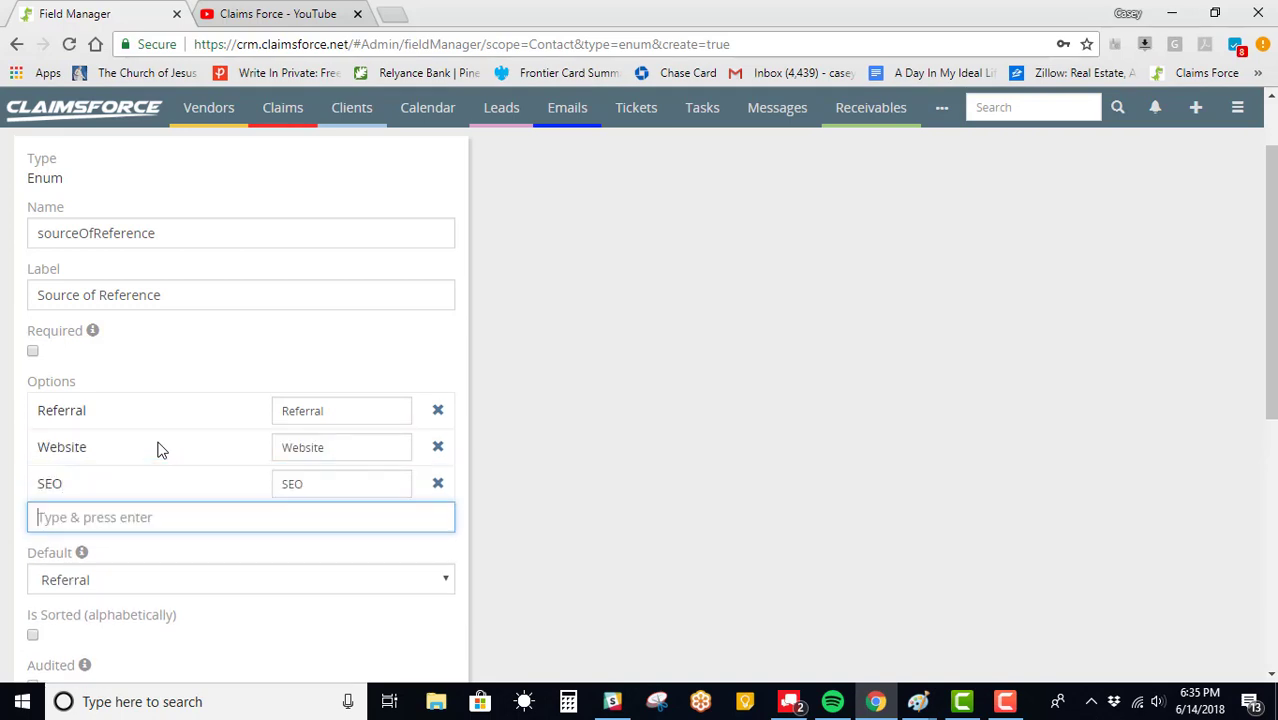
{"action": "type", "text": "Friend"}
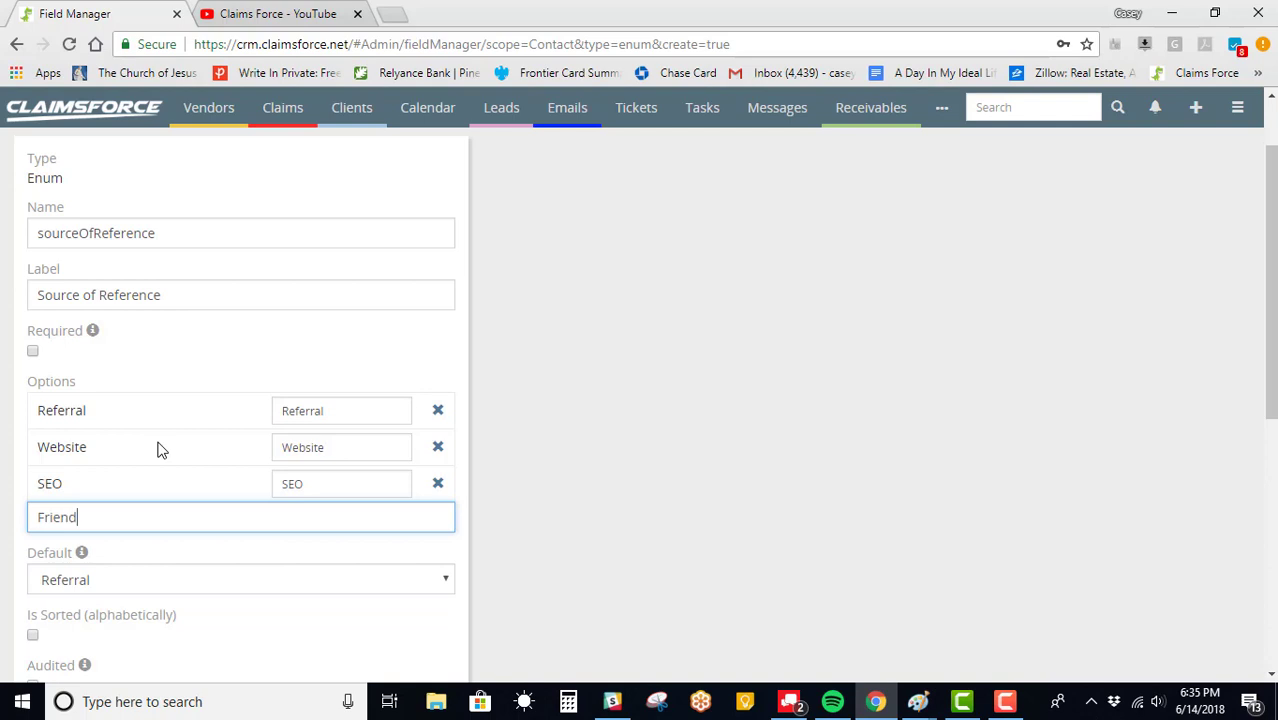
{"action": "key", "text": "Return"}
{"action": "type", "text": "Family"}
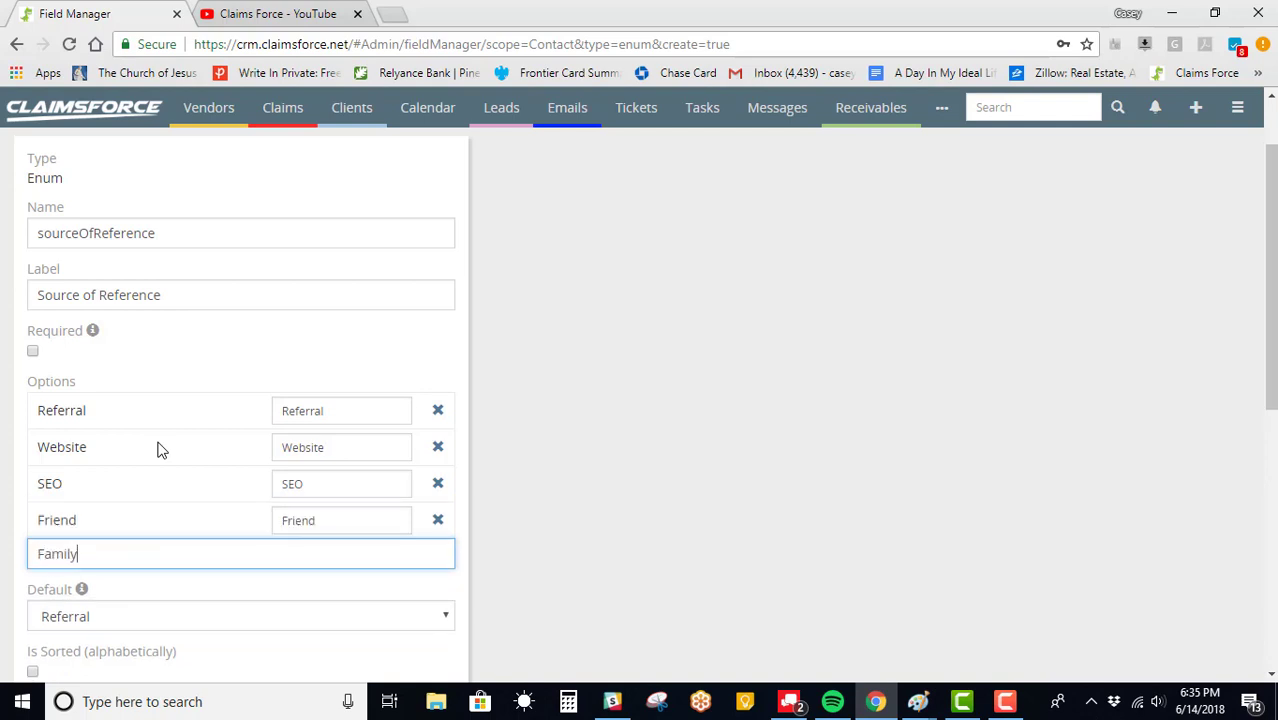
{"action": "key", "text": "Return"}
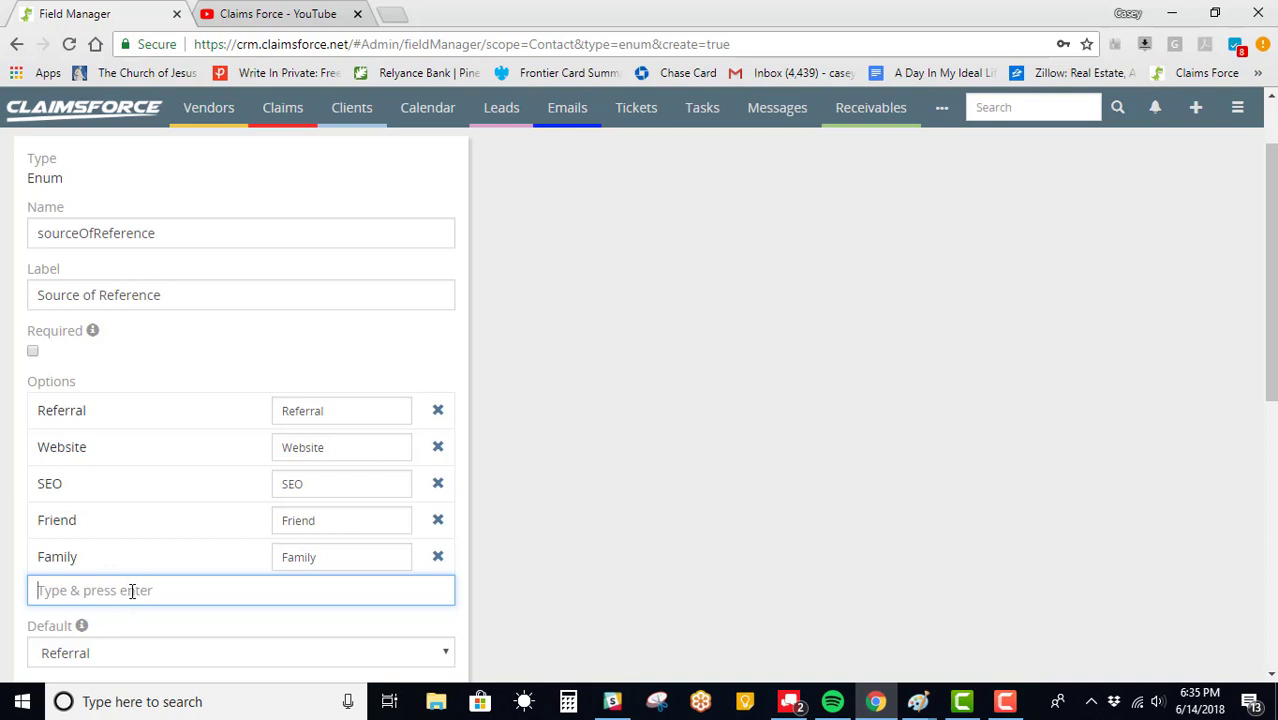
- Add a blank option at the start of the options list and set the field's default to blank
{"action": "key", "text": "Return"}
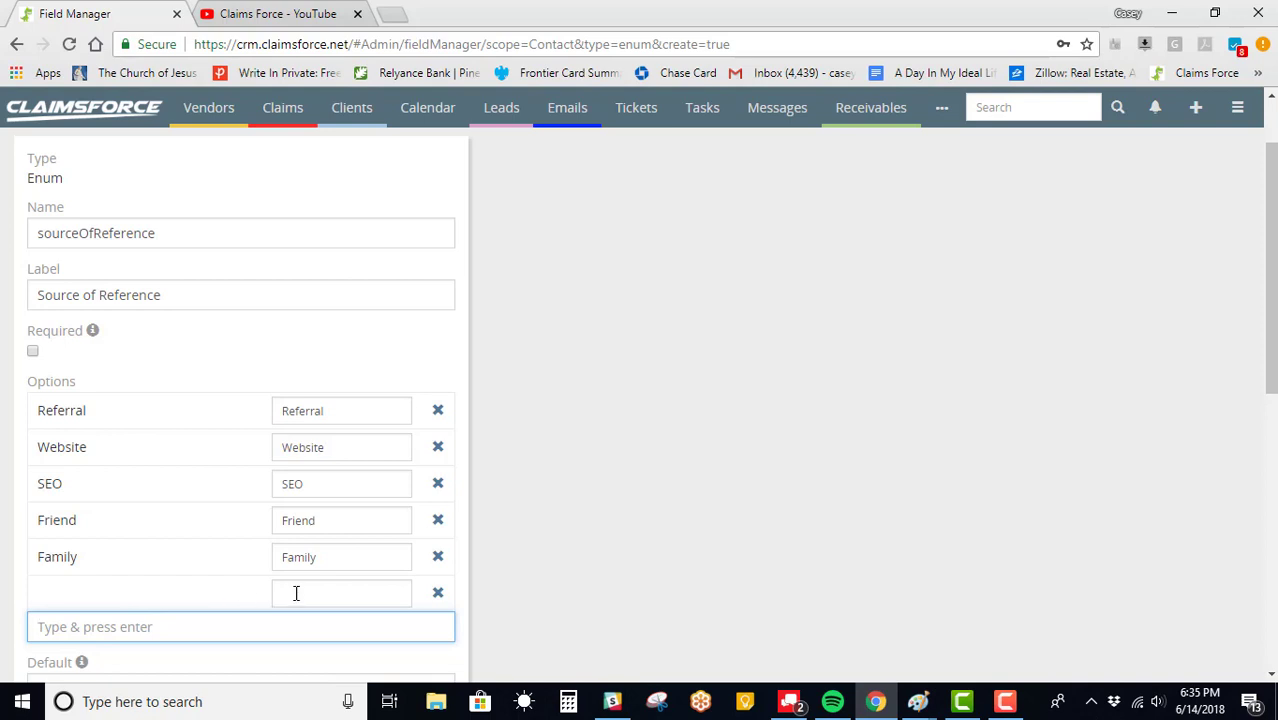
{"action": "left_click_drag", "start_coordinate": [137, 593], "coordinate": [134, 405]}
{"action": "scroll", "coordinate": [130, 420], "scroll_direction": "down", "scroll_amount": 3}
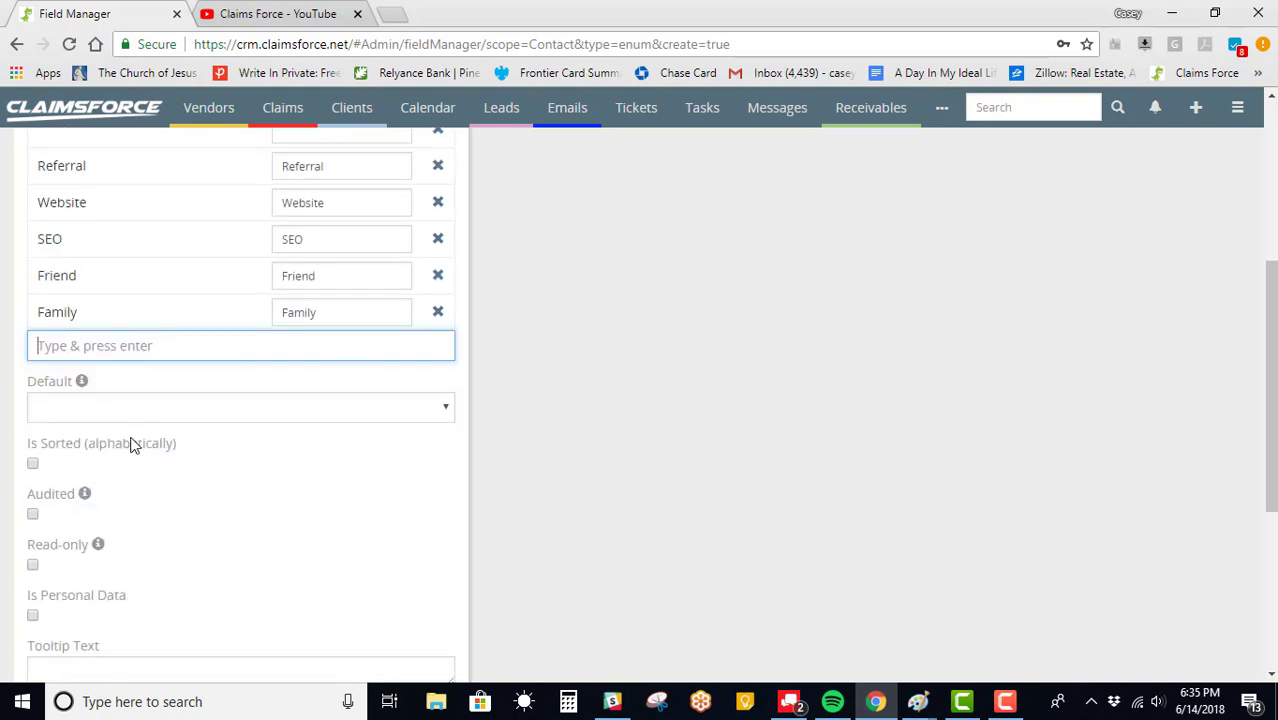
{"action": "left_click", "coordinate": [138, 418]}
{"action": "left_click", "coordinate": [117, 449]}
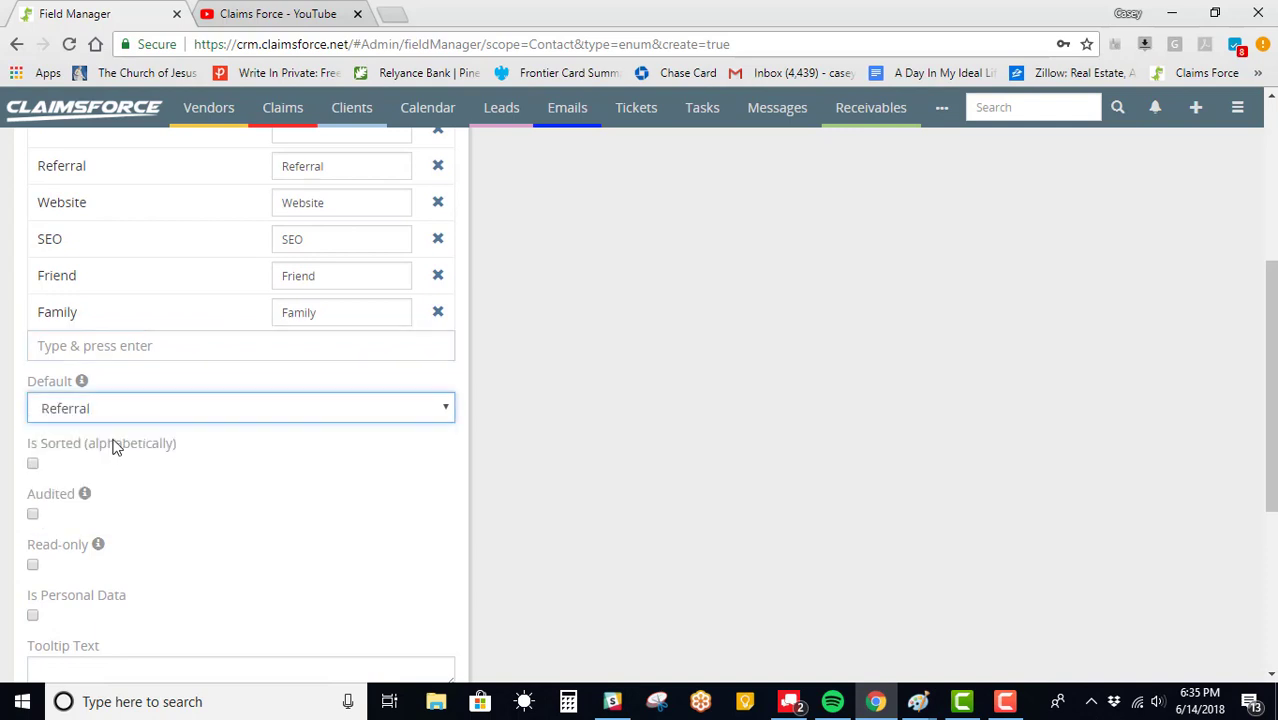
{"action": "left_click", "coordinate": [125, 408]}
{"action": "left_click", "coordinate": [125, 432]}
- Reorder the options as Referral, SEO, Website, blank, Friend, Family
{"action": "scroll", "coordinate": [303, 537], "scroll_direction": "up", "scroll_amount": 2}
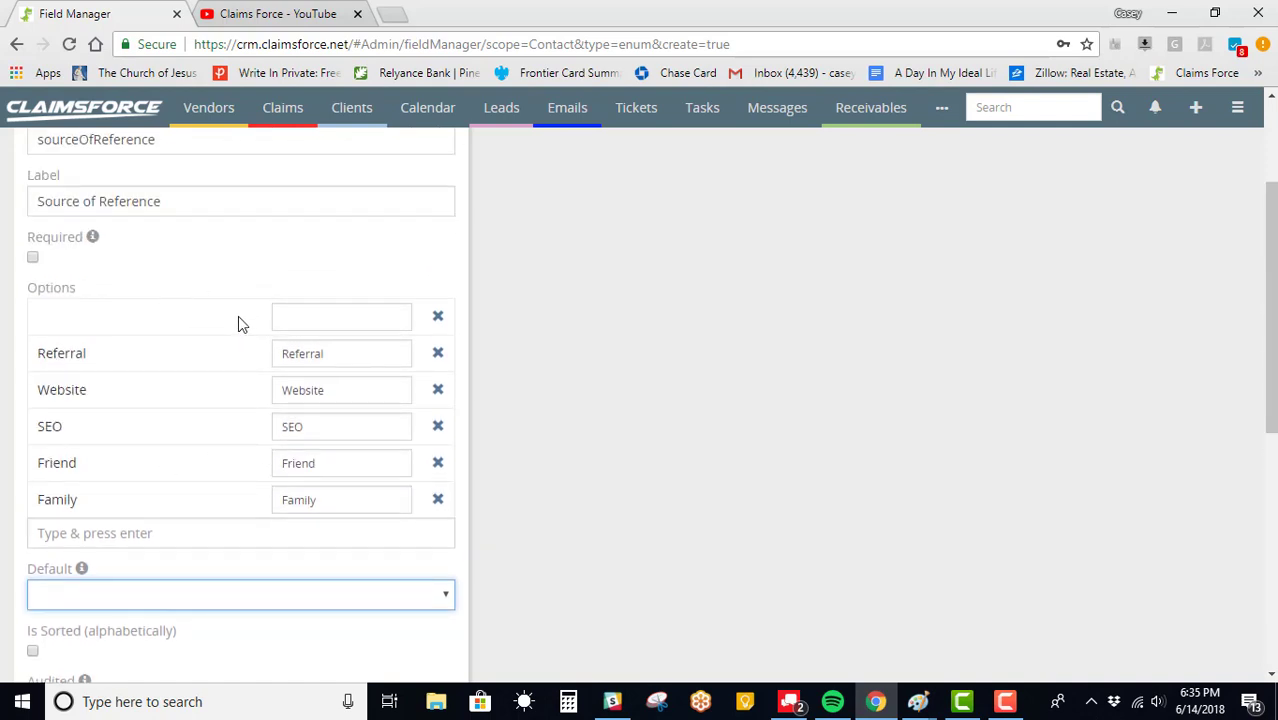
{"action": "left_click_drag", "start_coordinate": [227, 362], "coordinate": [217, 337]}
{"action": "left_click_drag", "start_coordinate": [197, 408], "coordinate": [191, 345]}
{"action": "scroll", "coordinate": [91, 551], "scroll_direction": "down", "scroll_amount": 3}
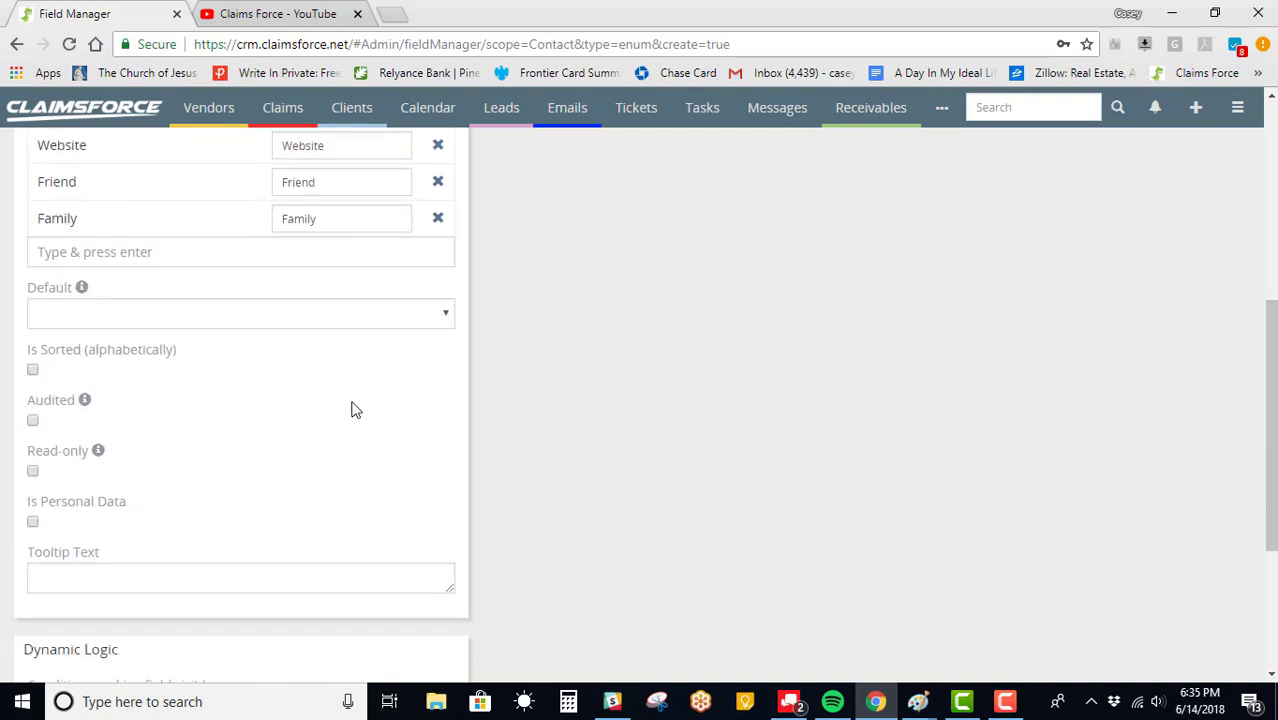
{"action": "scroll", "coordinate": [300, 440], "scroll_direction": "up", "scroll_amount": 4}
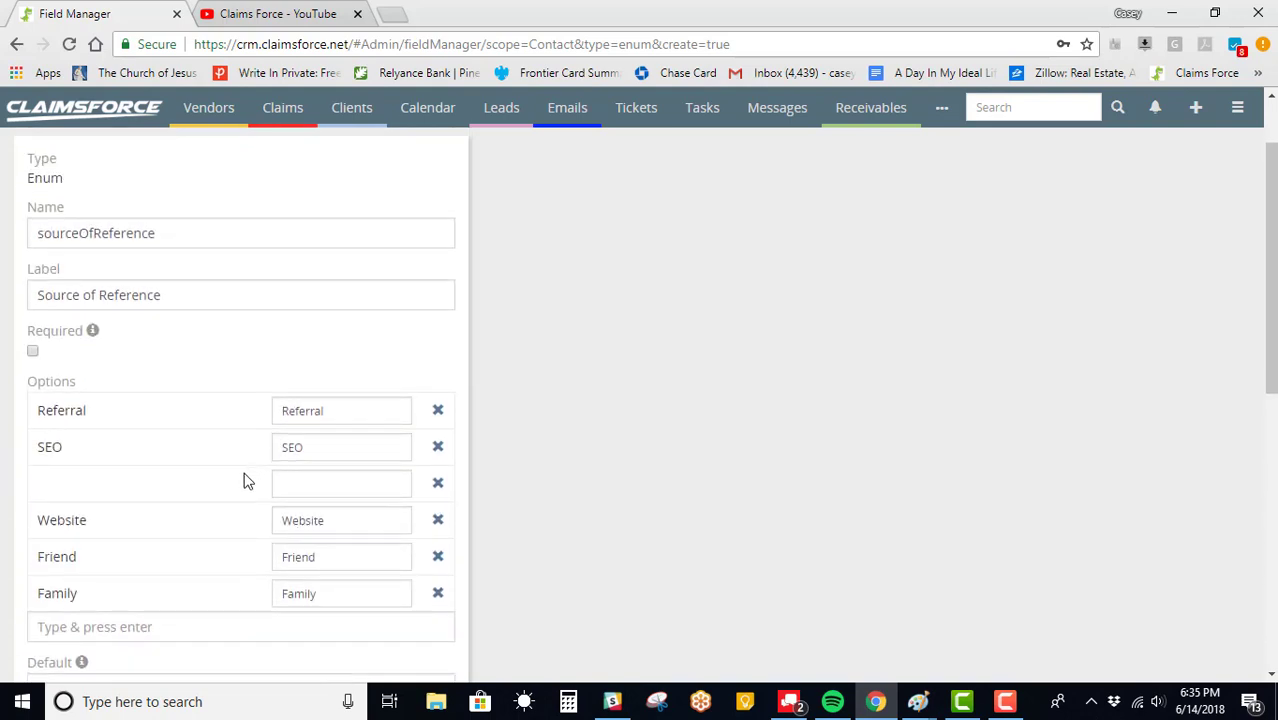
{"action": "left_click_drag", "start_coordinate": [165, 535], "coordinate": [177, 481]}
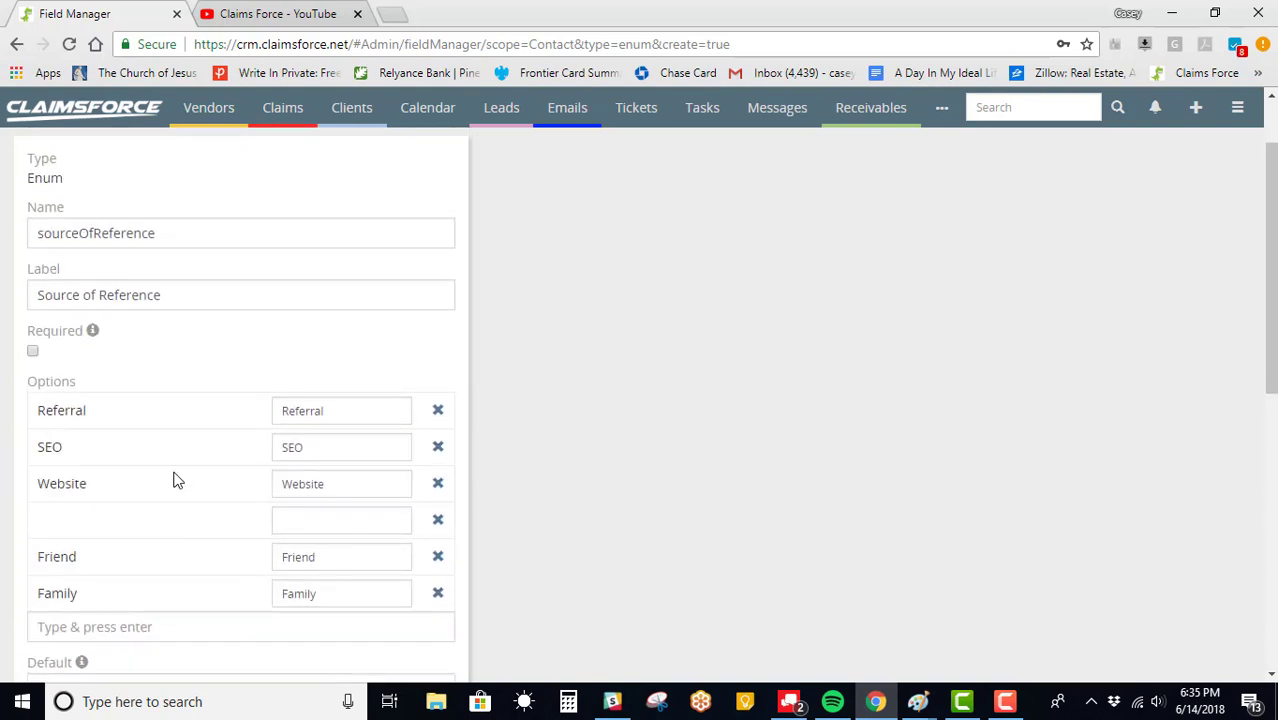
{"action": "scroll", "coordinate": [140, 435], "scroll_direction": "up", "scroll_amount": 1}
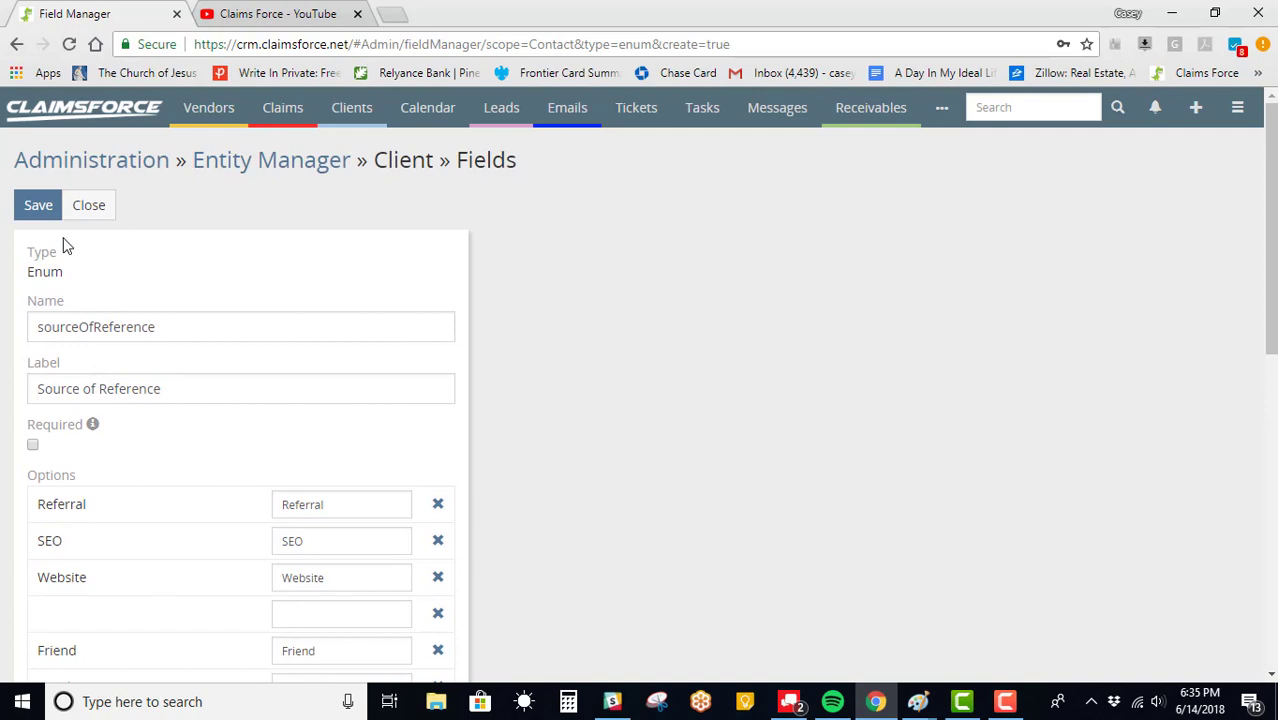
- Try the Read-only setting, turn it back off, and view its help description
{"action": "scroll", "coordinate": [160, 460], "scroll_direction": "down", "scroll_amount": 5}
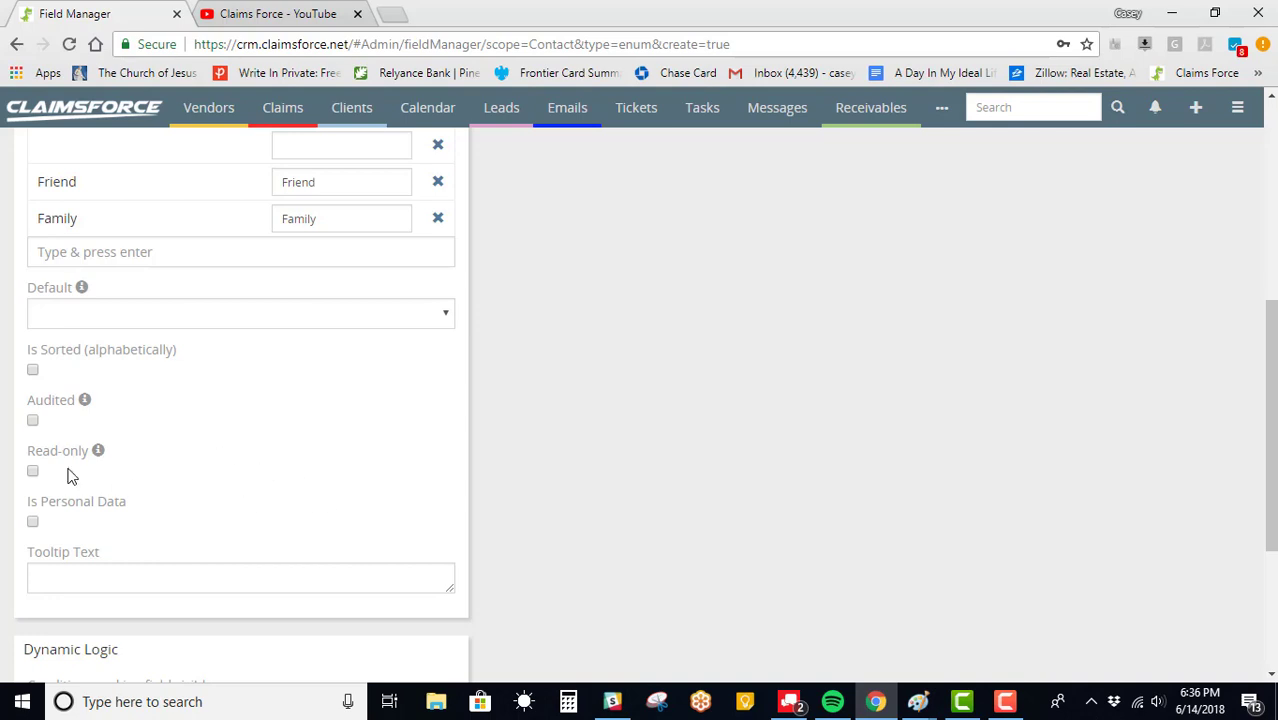
{"action": "left_click", "coordinate": [33, 472]}
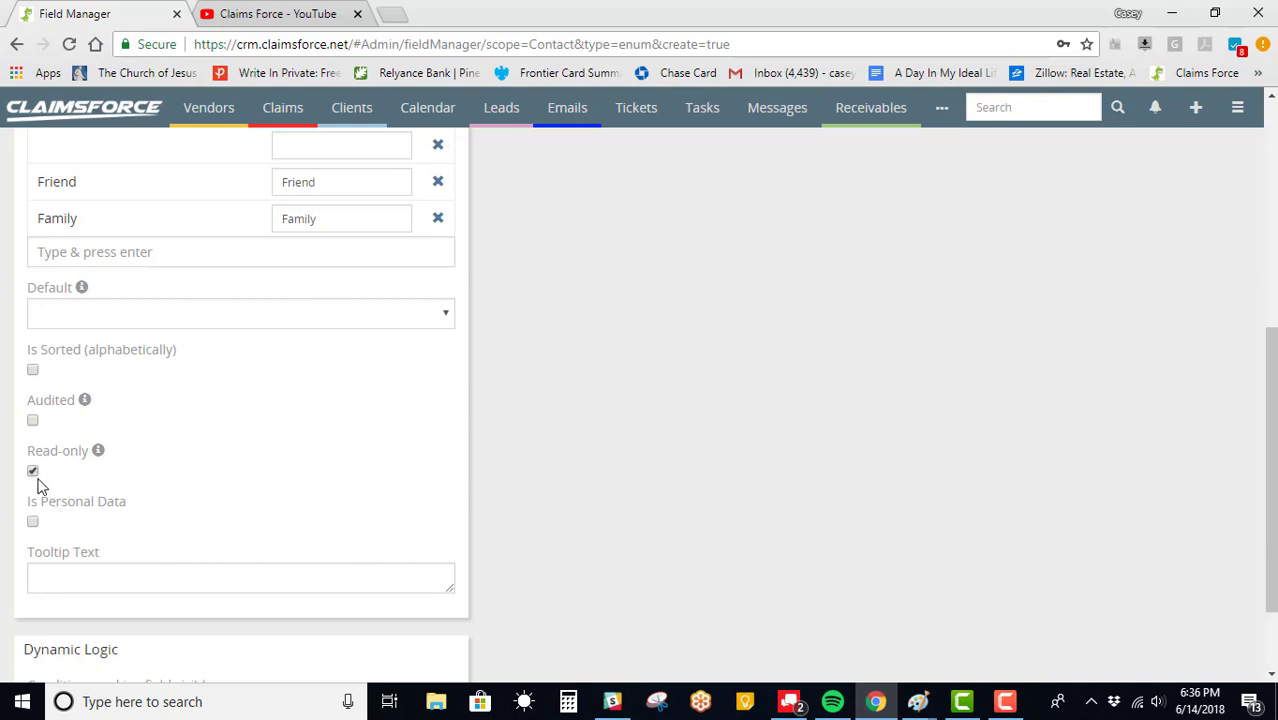
{"action": "left_click", "coordinate": [33, 472]}
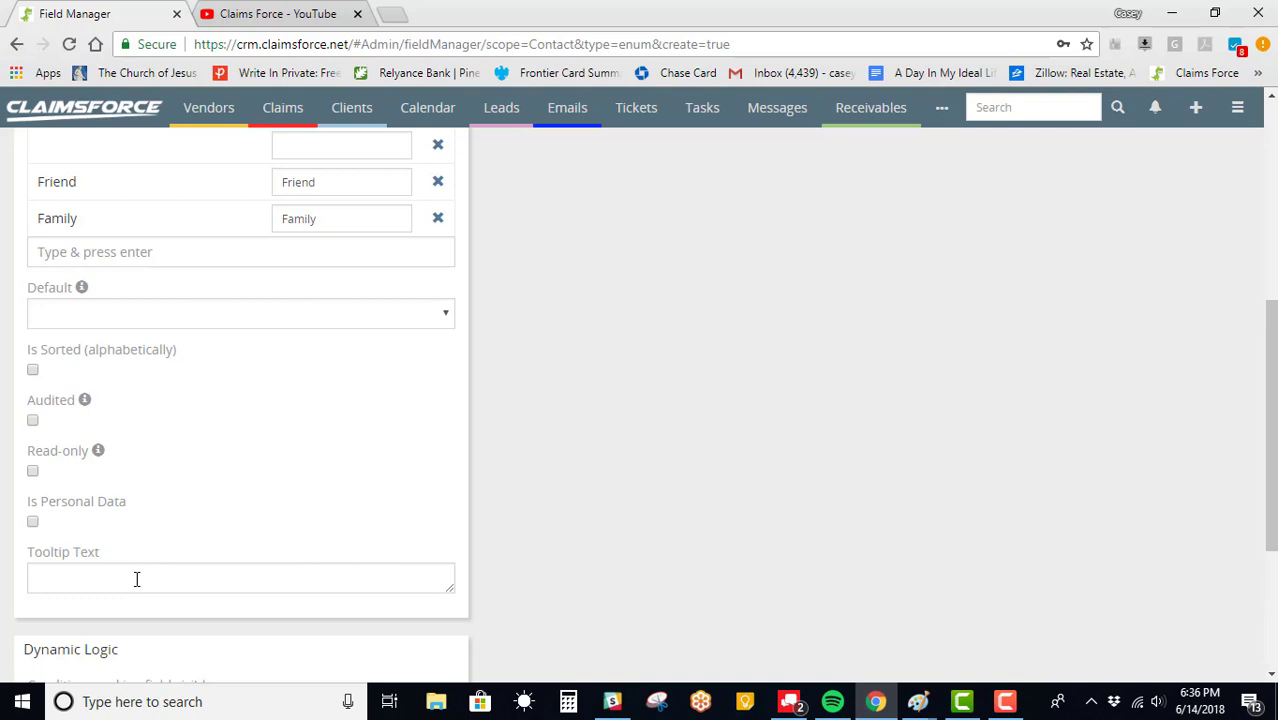
{"action": "left_click", "coordinate": [99, 453]}
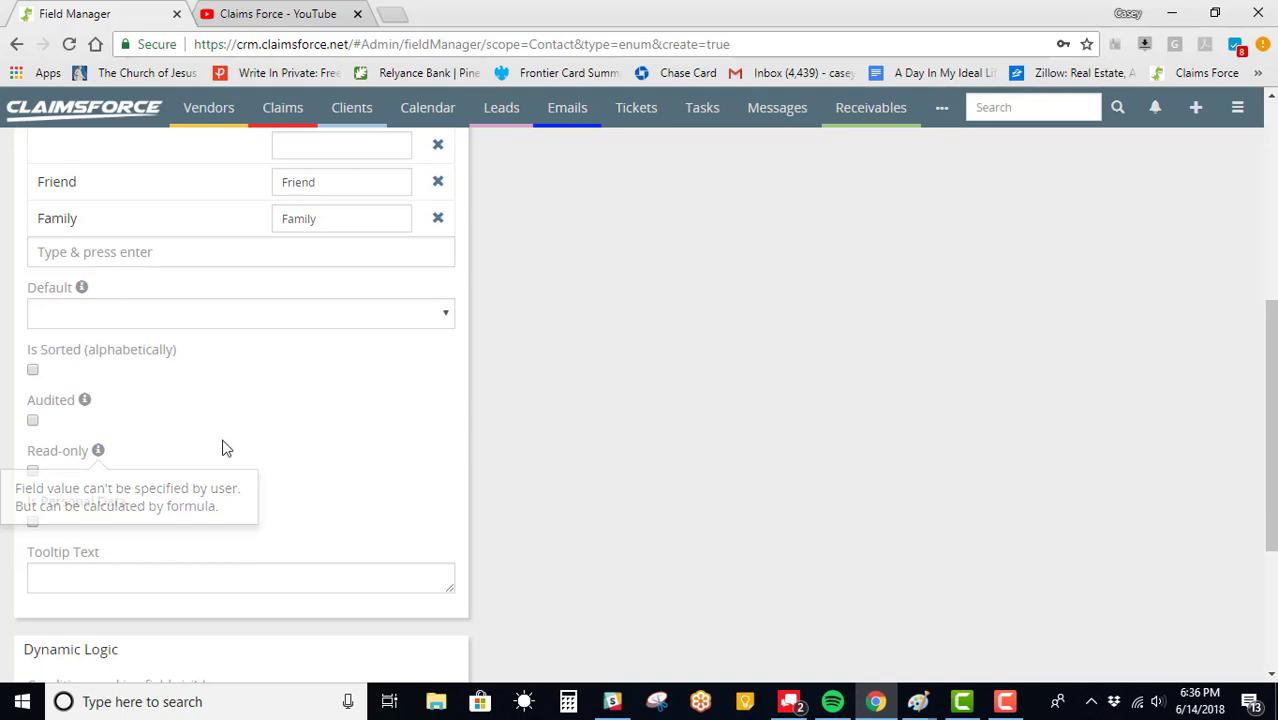
- Enter "sdfasdasdasdad" as the field's tooltip text
{"action": "left_click", "coordinate": [240, 586]}
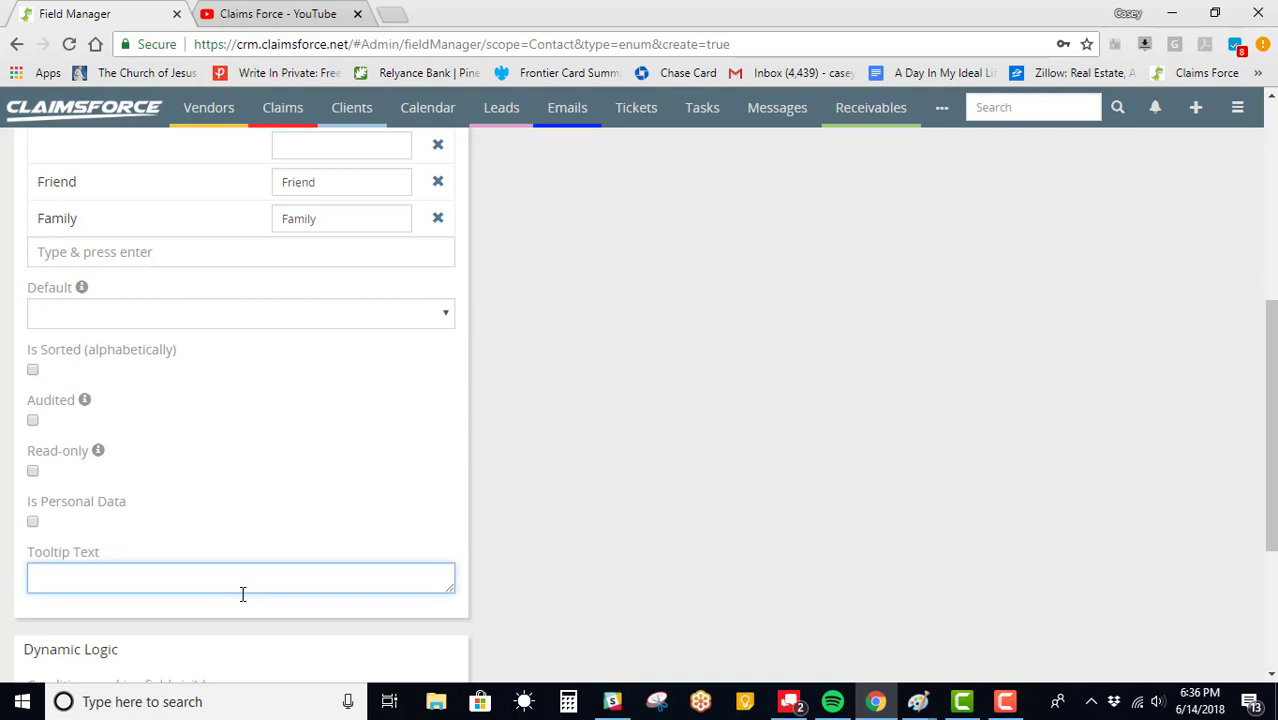
{"action": "type", "text": "sdfasdasdasdad"}
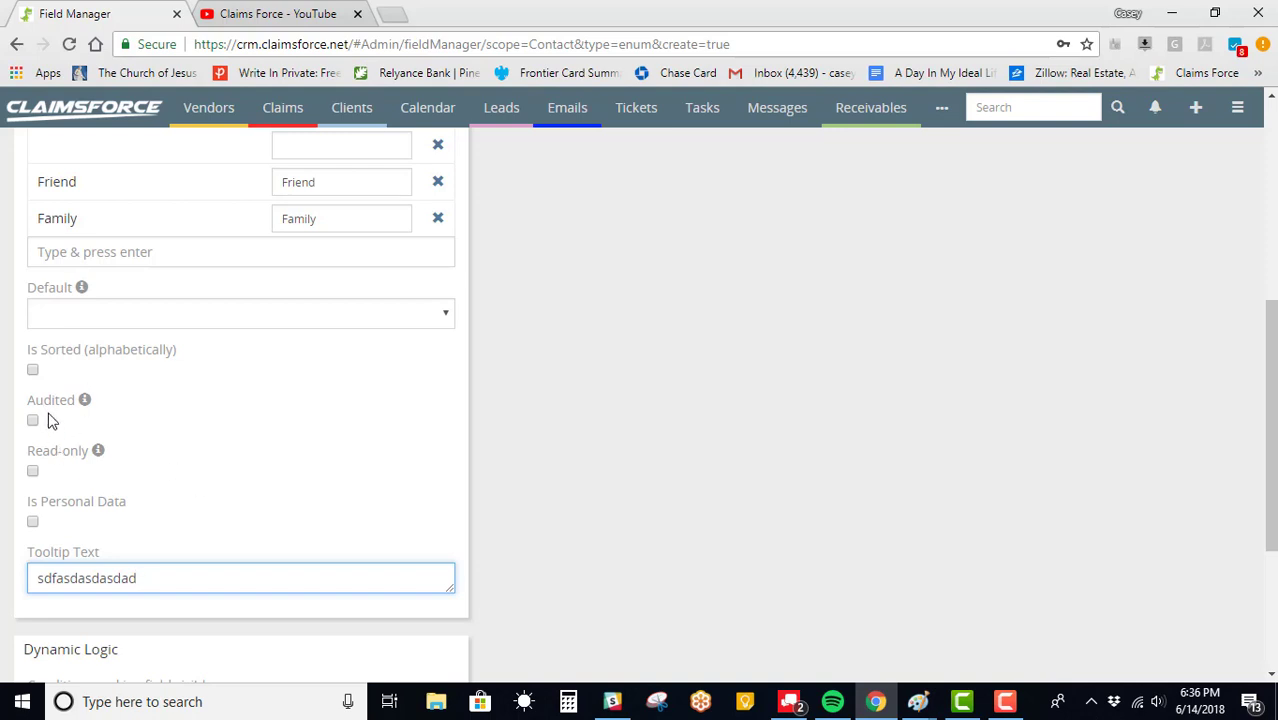
- Examine the Dynamic Logic section and review the field's name, options and other settings
{"action": "scroll", "coordinate": [162, 450], "scroll_direction": "down", "scroll_amount": 2}
{"action": "scroll", "coordinate": [398, 514], "scroll_direction": "down", "scroll_amount": 1}
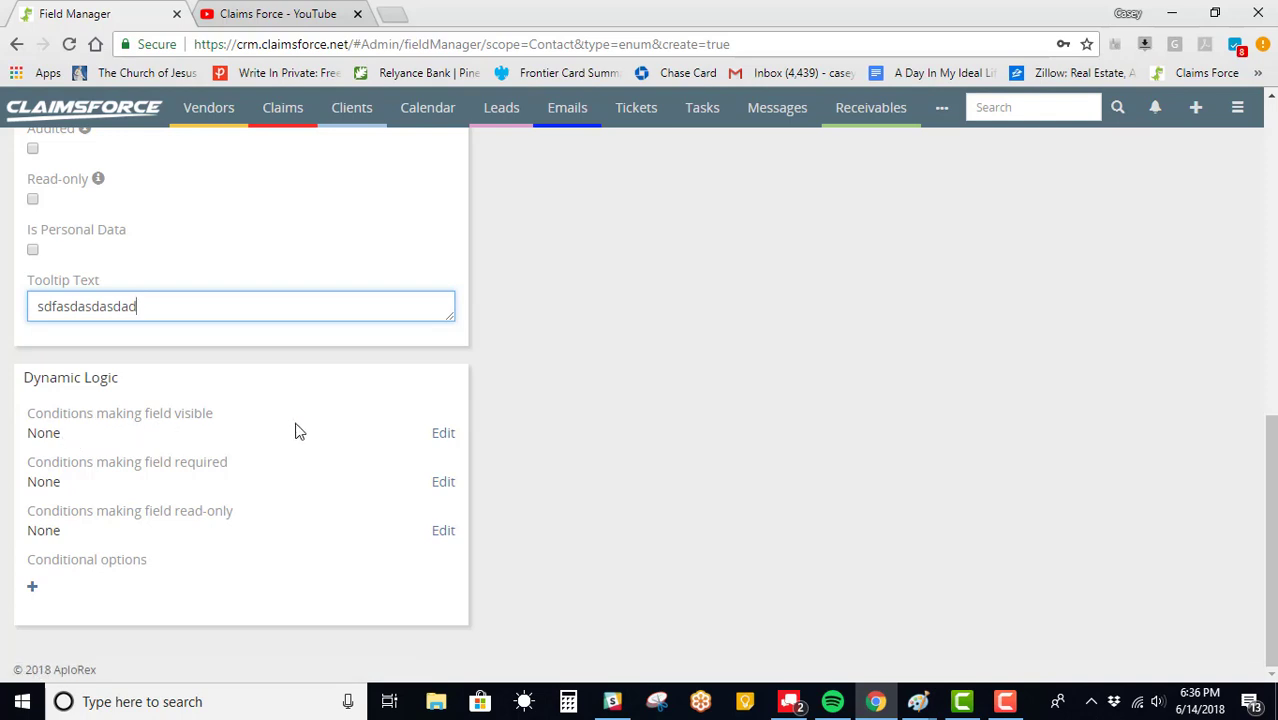
{"action": "scroll", "coordinate": [585, 517], "scroll_direction": "up", "scroll_amount": 3}
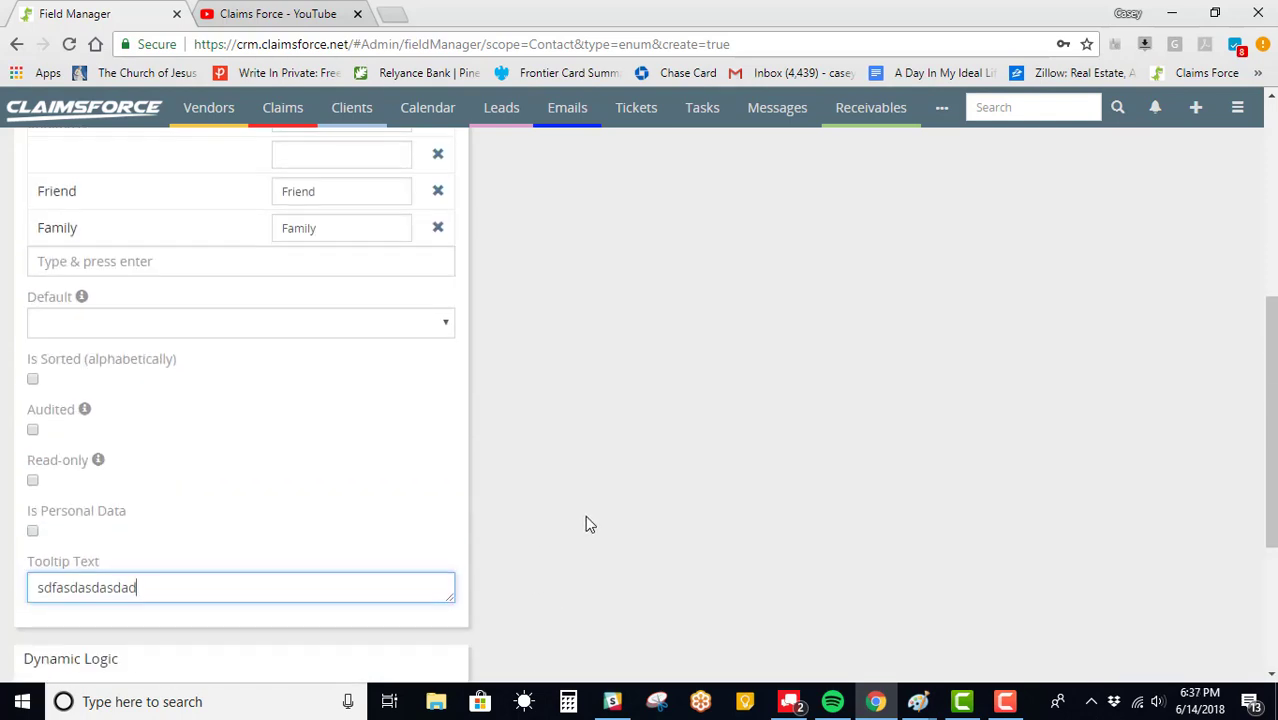
{"action": "scroll", "coordinate": [586, 518], "scroll_direction": "up", "scroll_amount": 5}
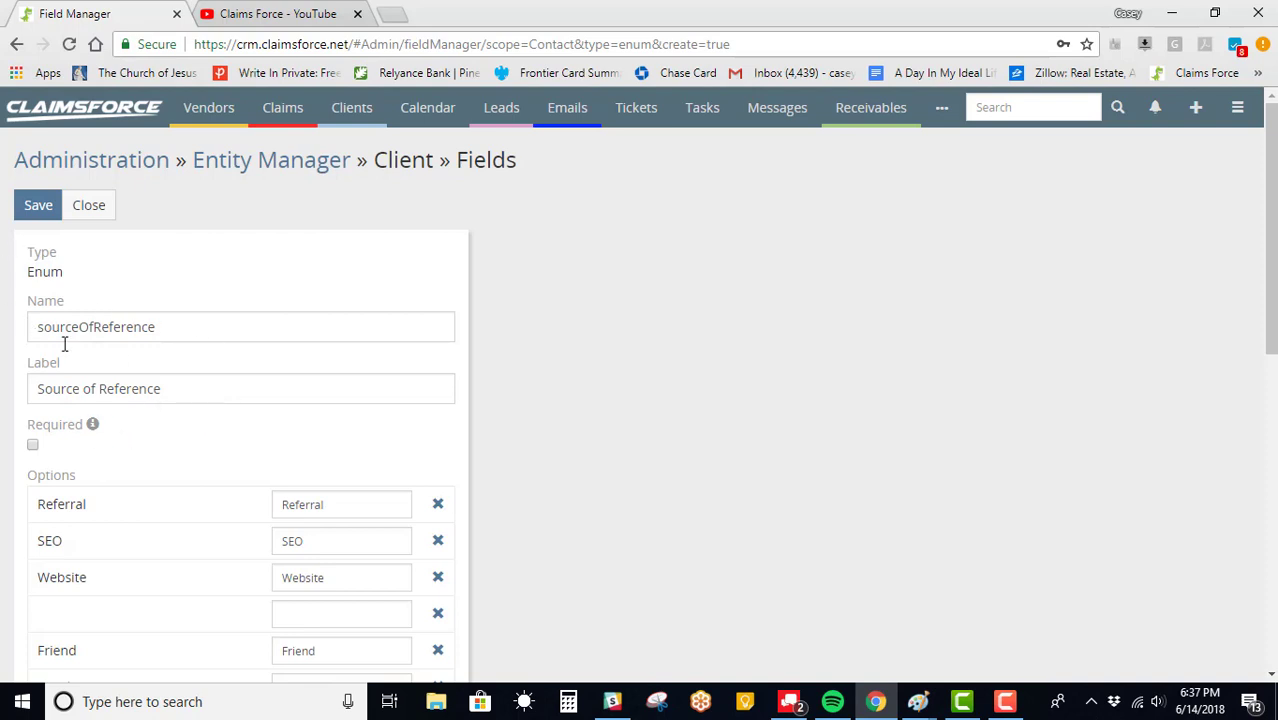
{"action": "scroll", "coordinate": [246, 441], "scroll_direction": "down", "scroll_amount": 4}
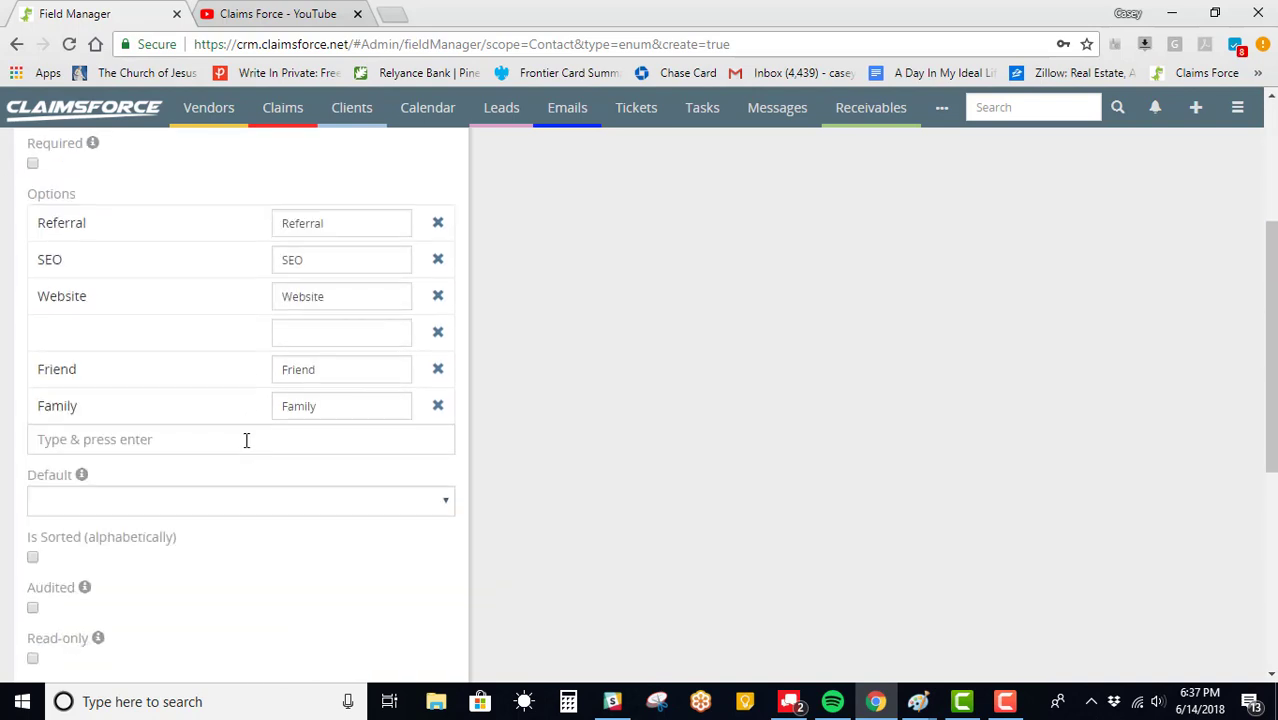
{"action": "scroll", "coordinate": [246, 441], "scroll_direction": "down", "scroll_amount": 4}
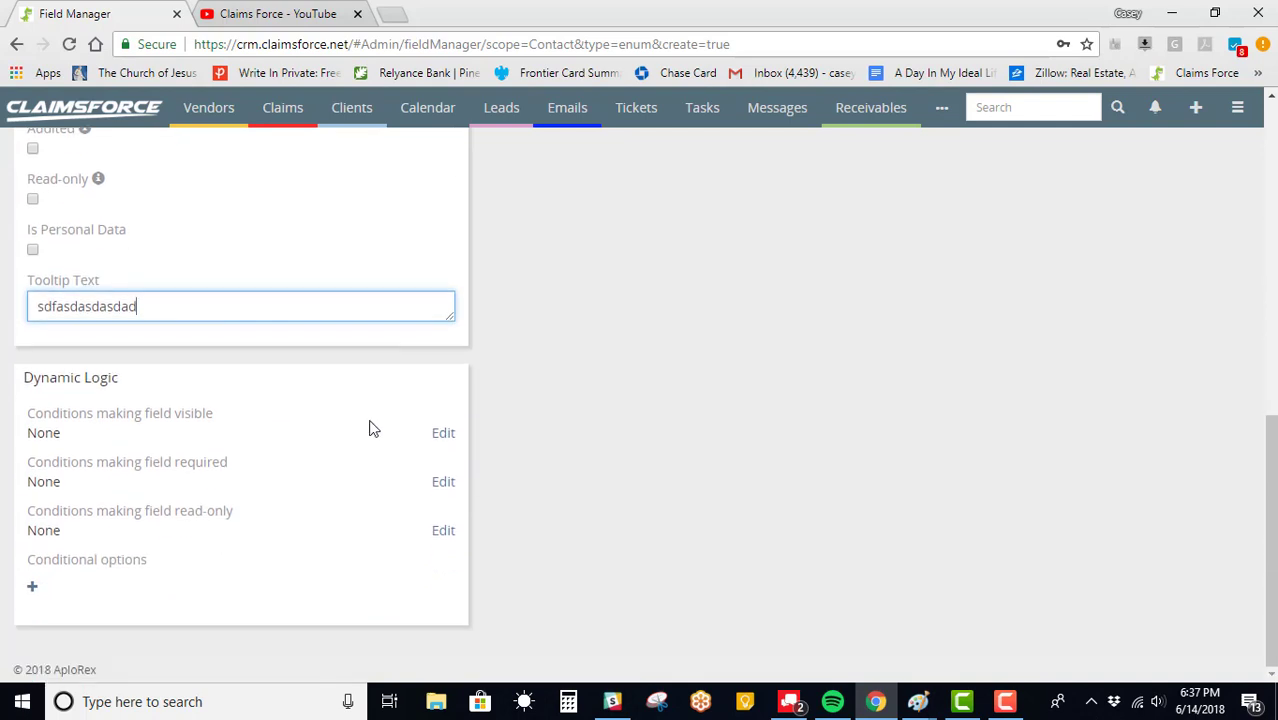
{"action": "scroll", "coordinate": [262, 485], "scroll_direction": "up", "scroll_amount": 6}
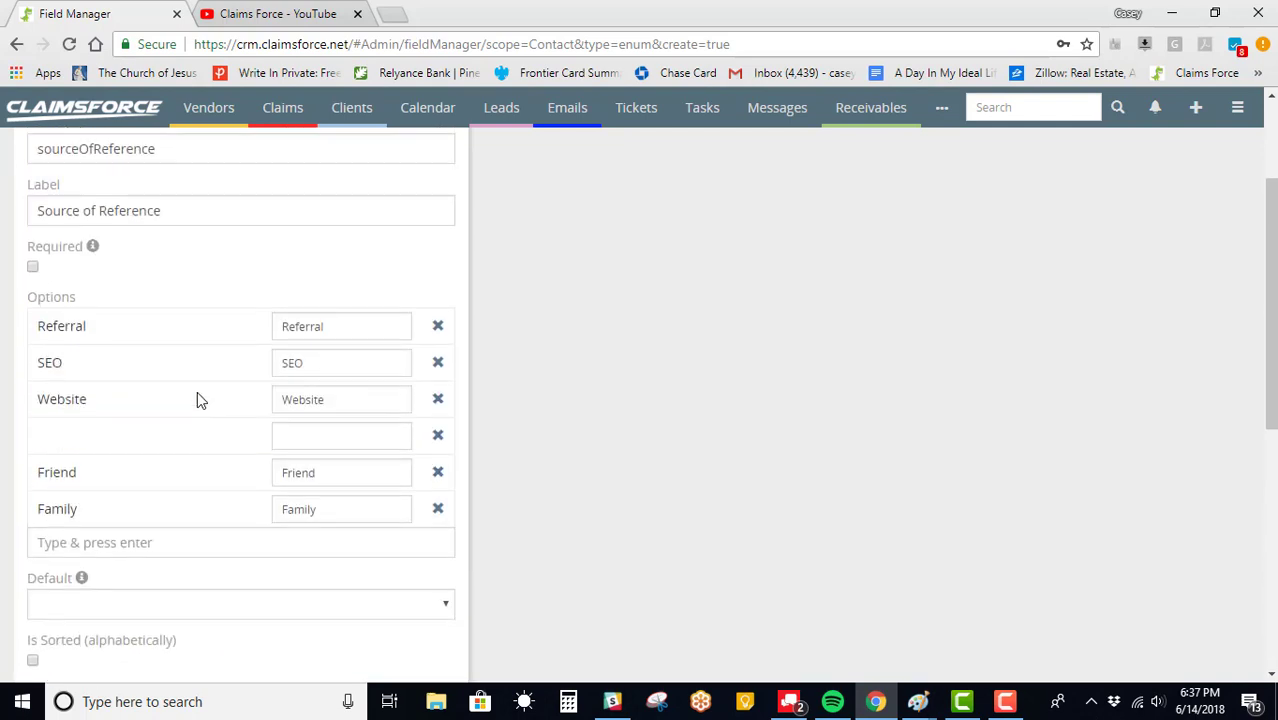
{"action": "scroll", "coordinate": [456, 491], "scroll_direction": "down", "scroll_amount": 6}
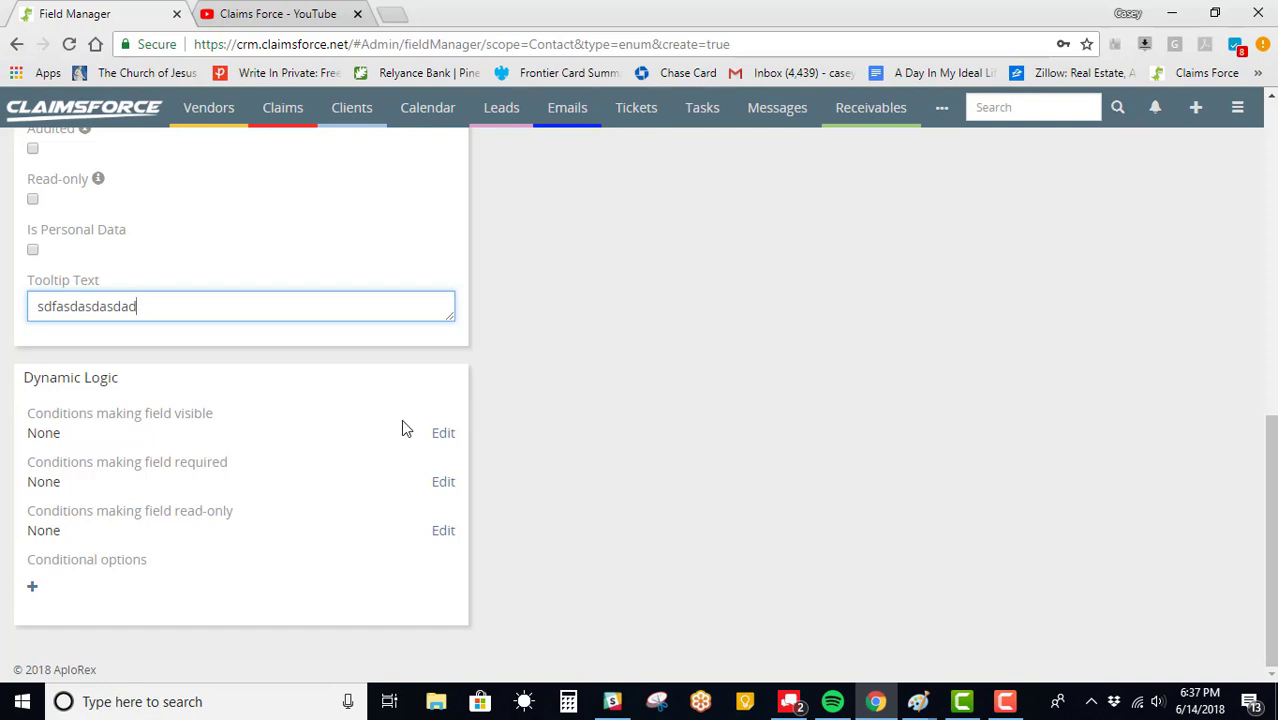
{"action": "scroll", "coordinate": [405, 428], "scroll_direction": "up", "scroll_amount": 8}
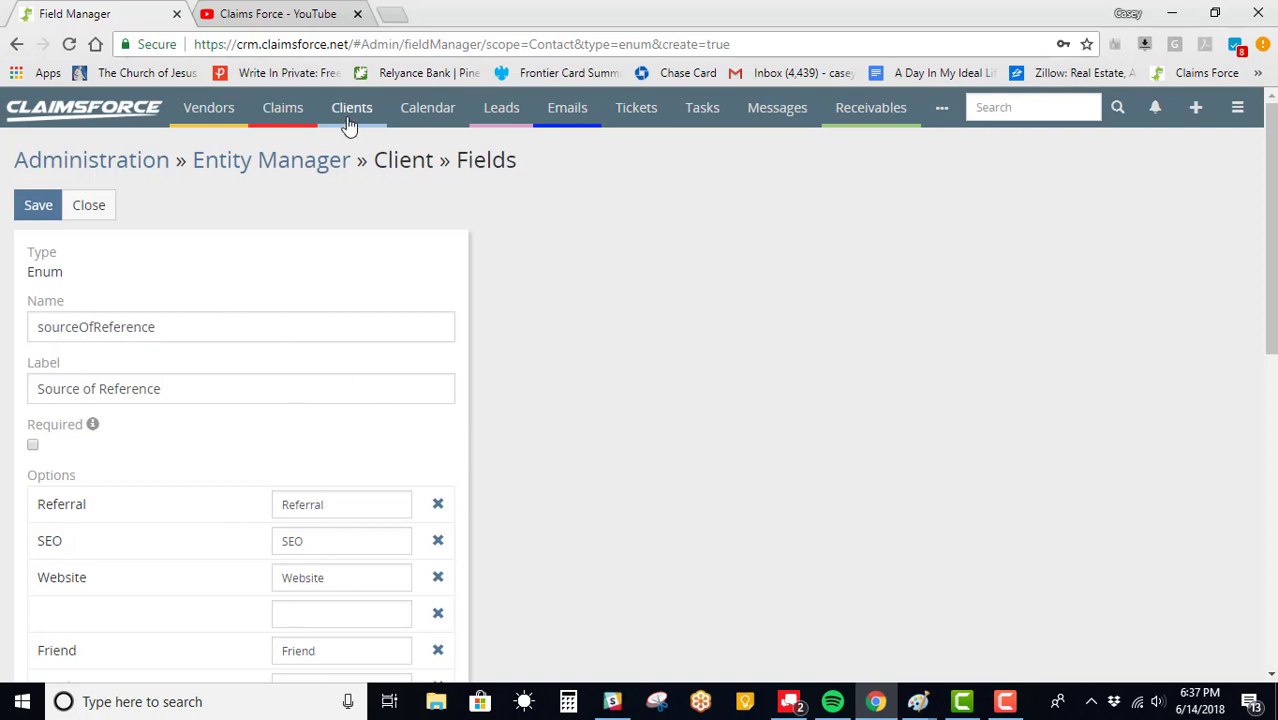
- Open the conditions making the field visible and start adding a field to the AND group
{"action": "scroll", "coordinate": [419, 494], "scroll_direction": "down", "scroll_amount": 6}
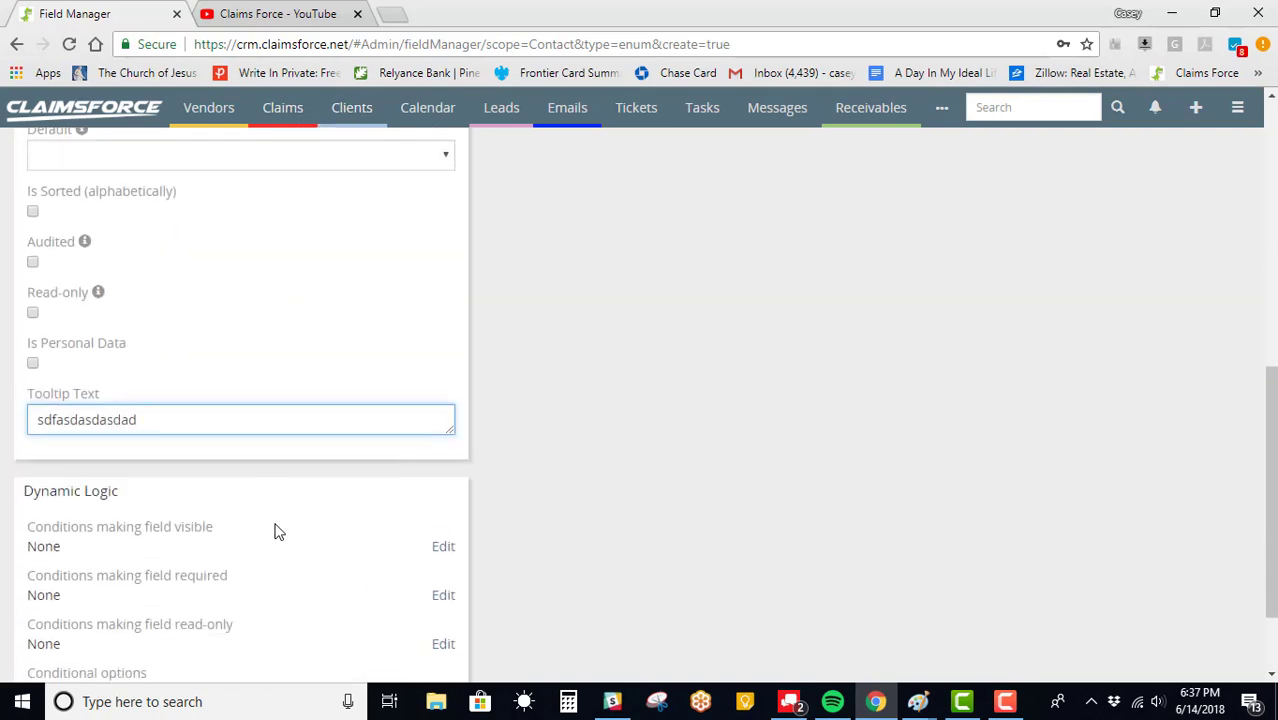
{"action": "scroll", "coordinate": [278, 532], "scroll_direction": "down", "scroll_amount": 1}
{"action": "left_click", "coordinate": [443, 434]}
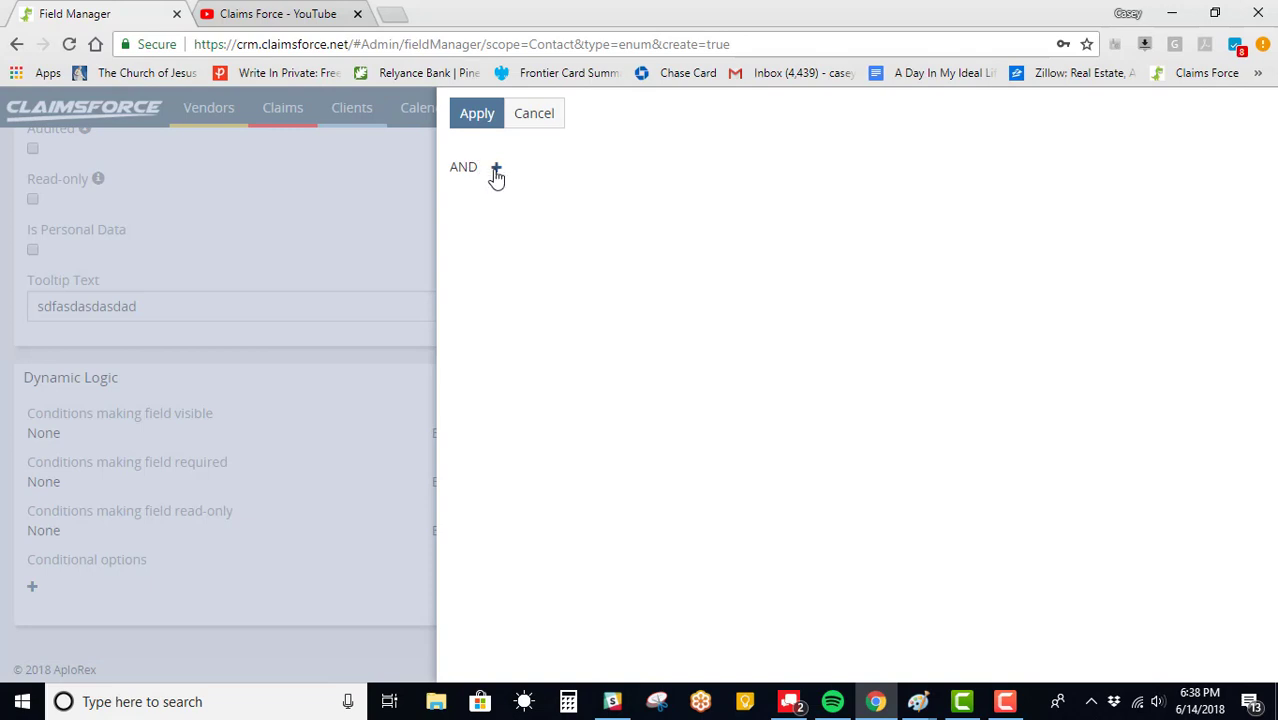
{"action": "left_click", "coordinate": [496, 170]}
{"action": "left_click", "coordinate": [520, 204]}
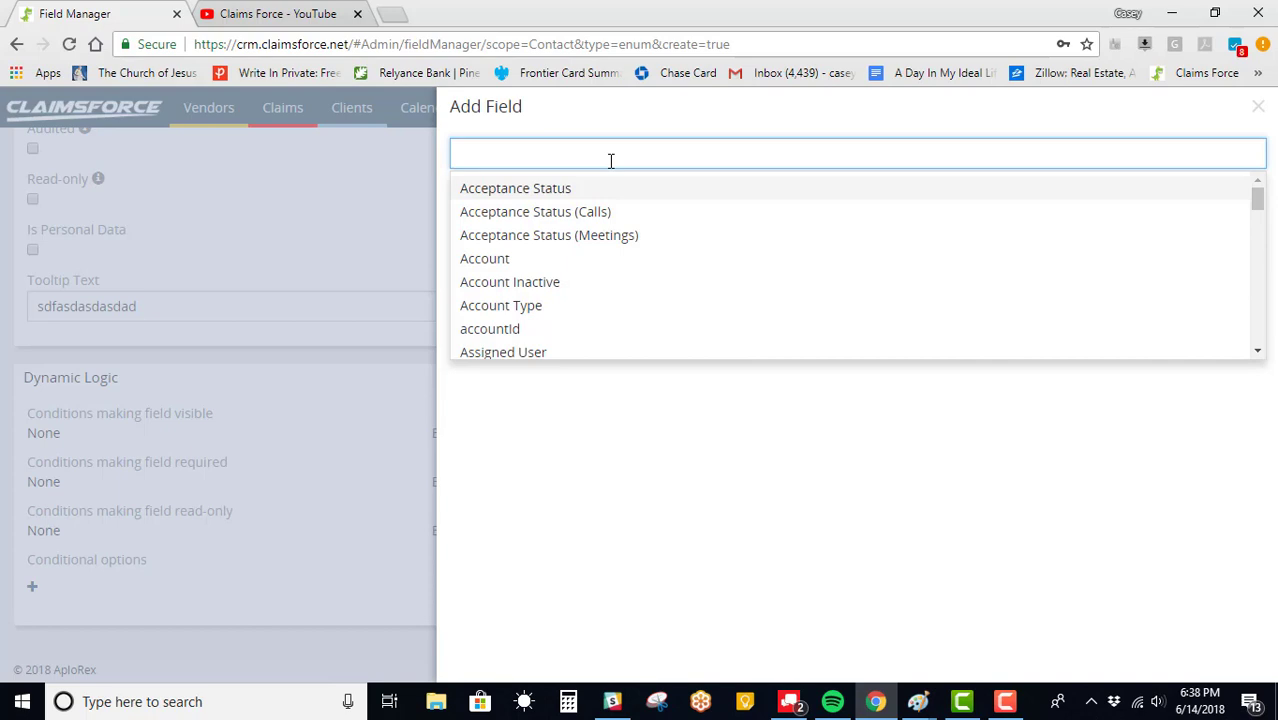
- Search the available condition fields for "stat" and clear the search
{"action": "type", "text": "stat"}
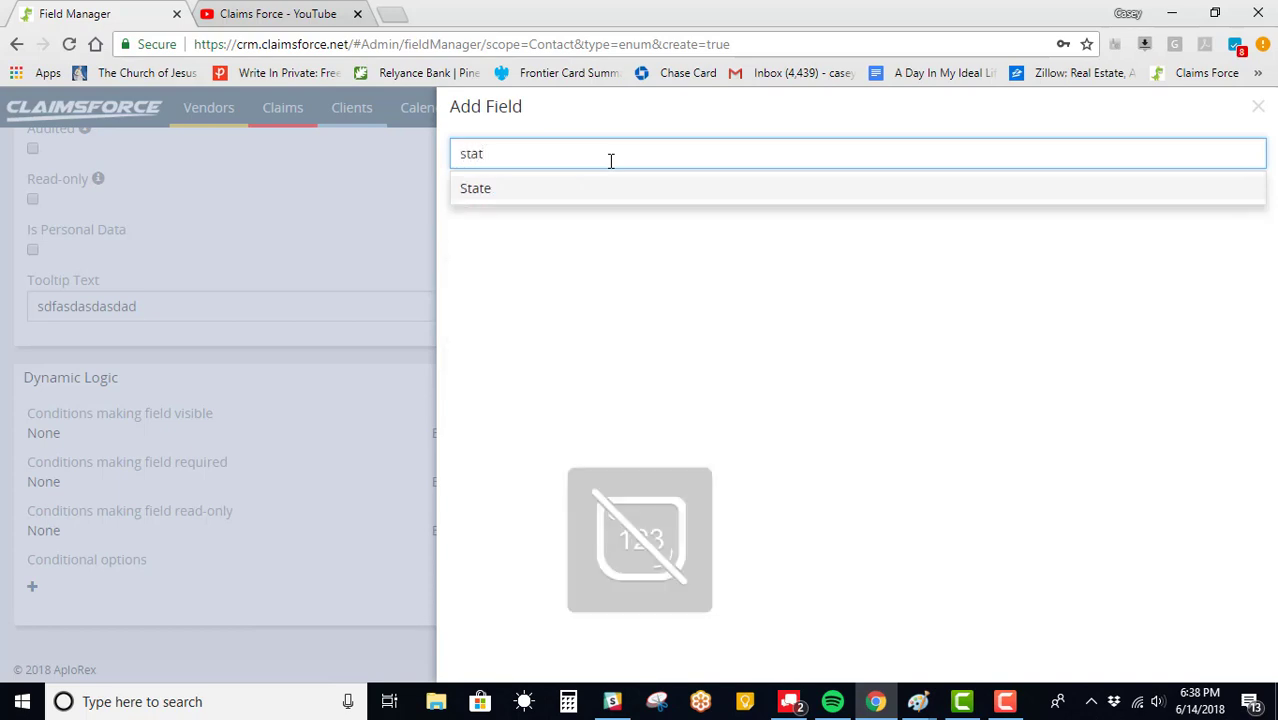
{"action": "key", "text": "BackSpace"}
{"action": "key", "text": "BackSpace"}
{"action": "key", "text": "BackSpace"}
{"action": "key", "text": "BackSpace"}
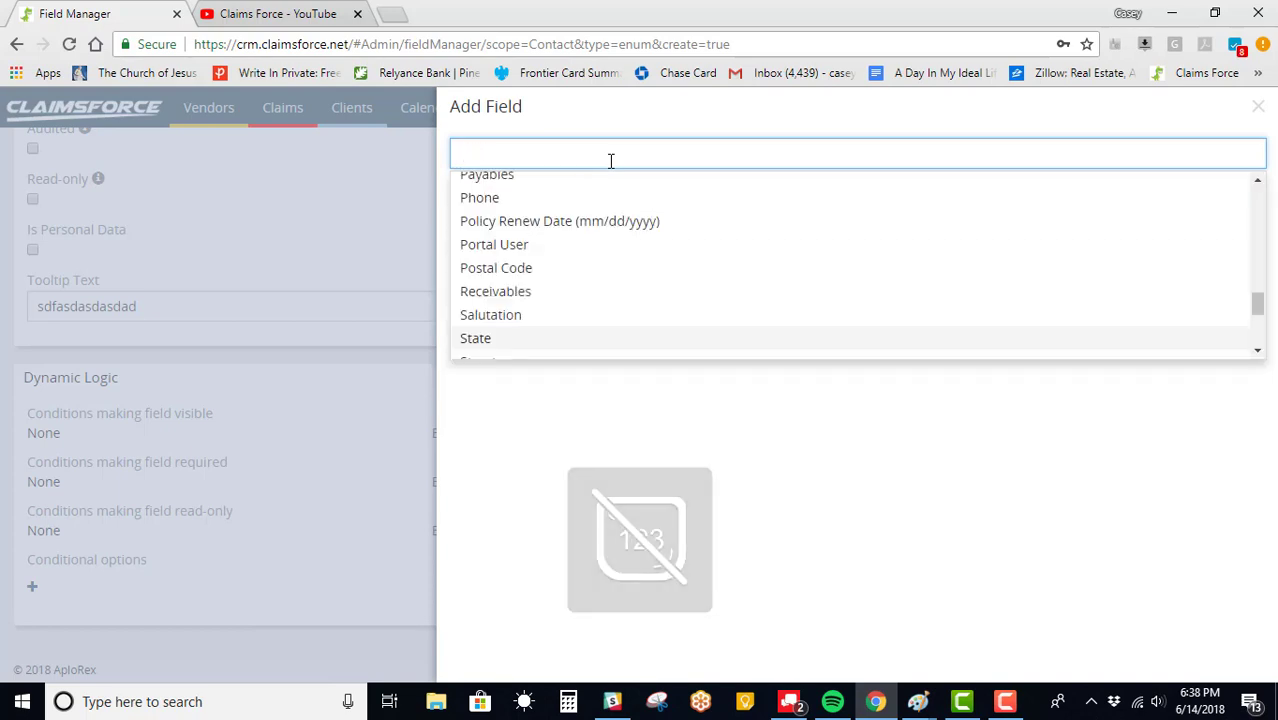
- Search the available condition fields and add State as a condition in the AND group
{"action": "type", "text": "crm"}
{"action": "key", "text": "BackSpace"}
{"action": "key", "text": "BackSpace"}
{"action": "key", "text": "BackSpace"}
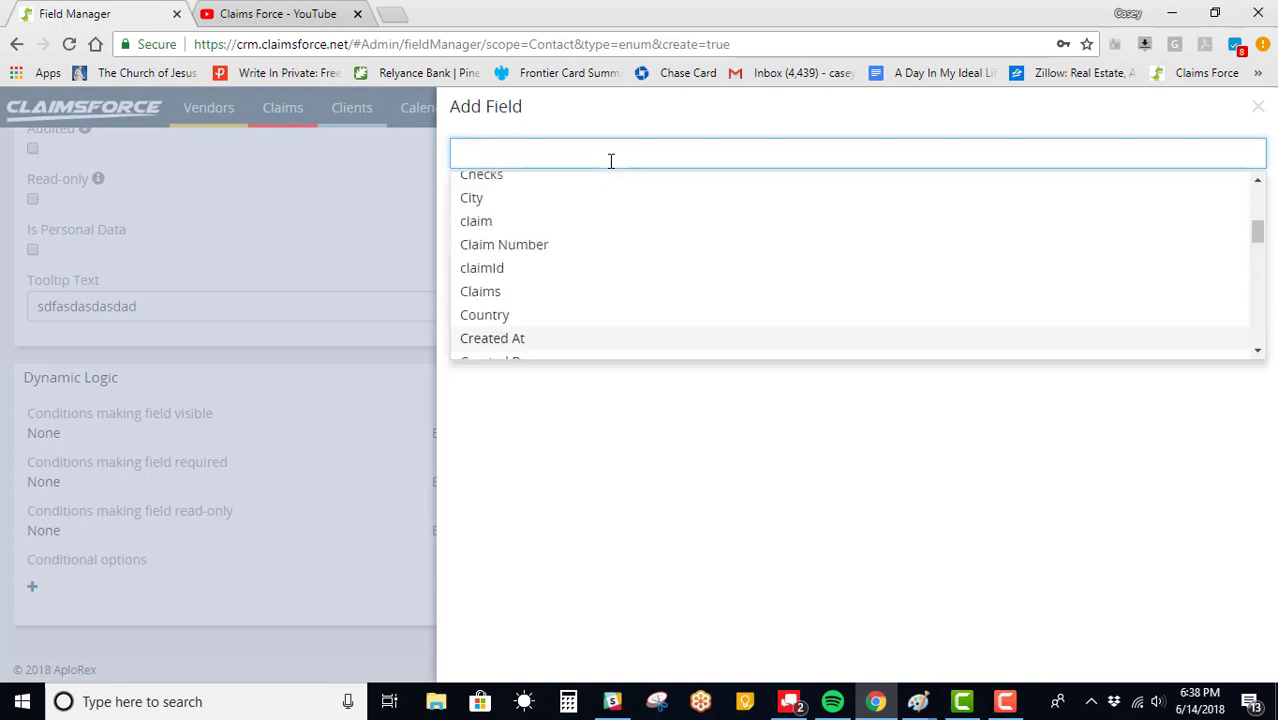
{"action": "type", "text": "status"}
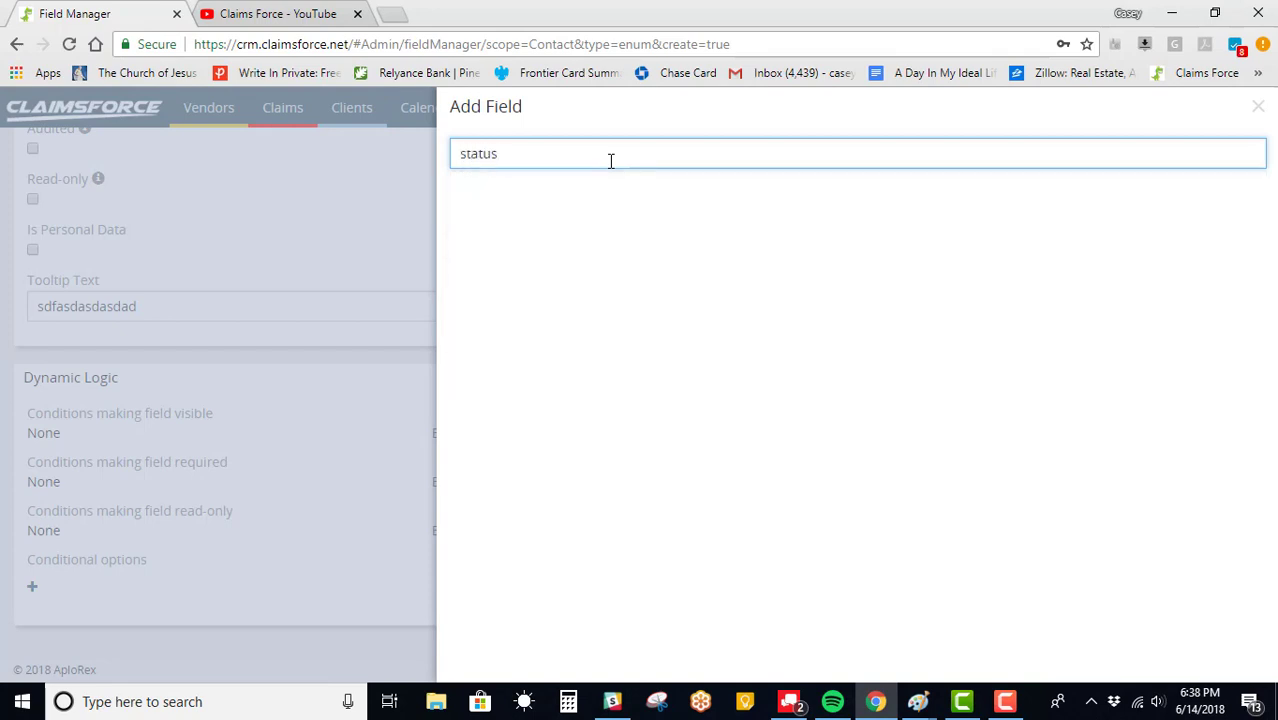
{"action": "key", "text": "BackSpace"}
{"action": "key", "text": "BackSpace"}
{"action": "key", "text": "BackSpace"}
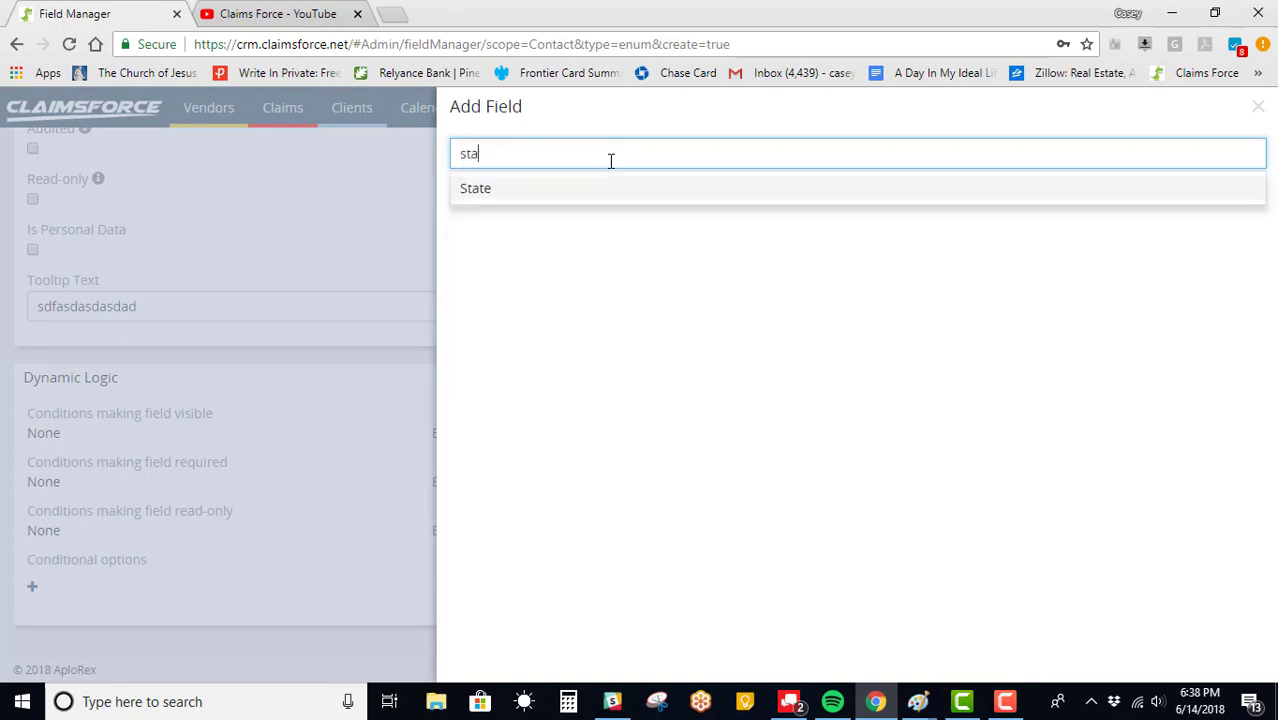
{"action": "left_click", "coordinate": [470, 192]}
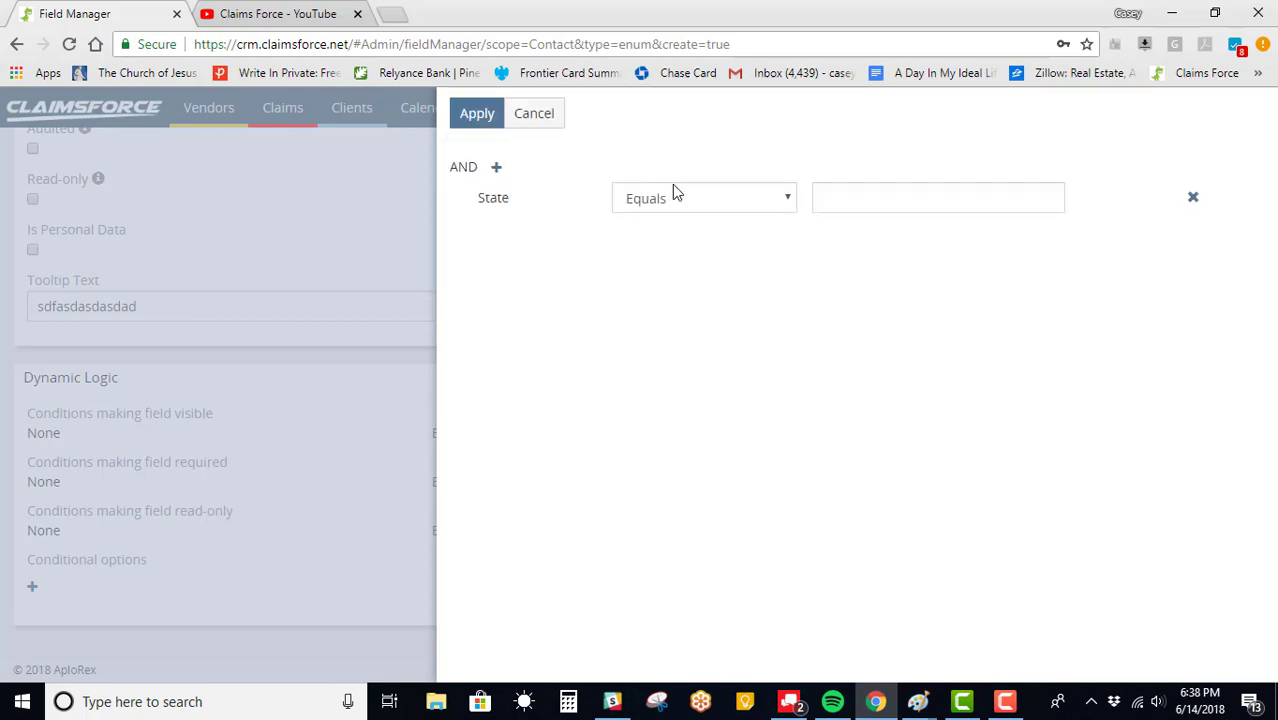
- Set the State condition to Not Equals with the value UT
{"action": "left_click", "coordinate": [817, 197]}
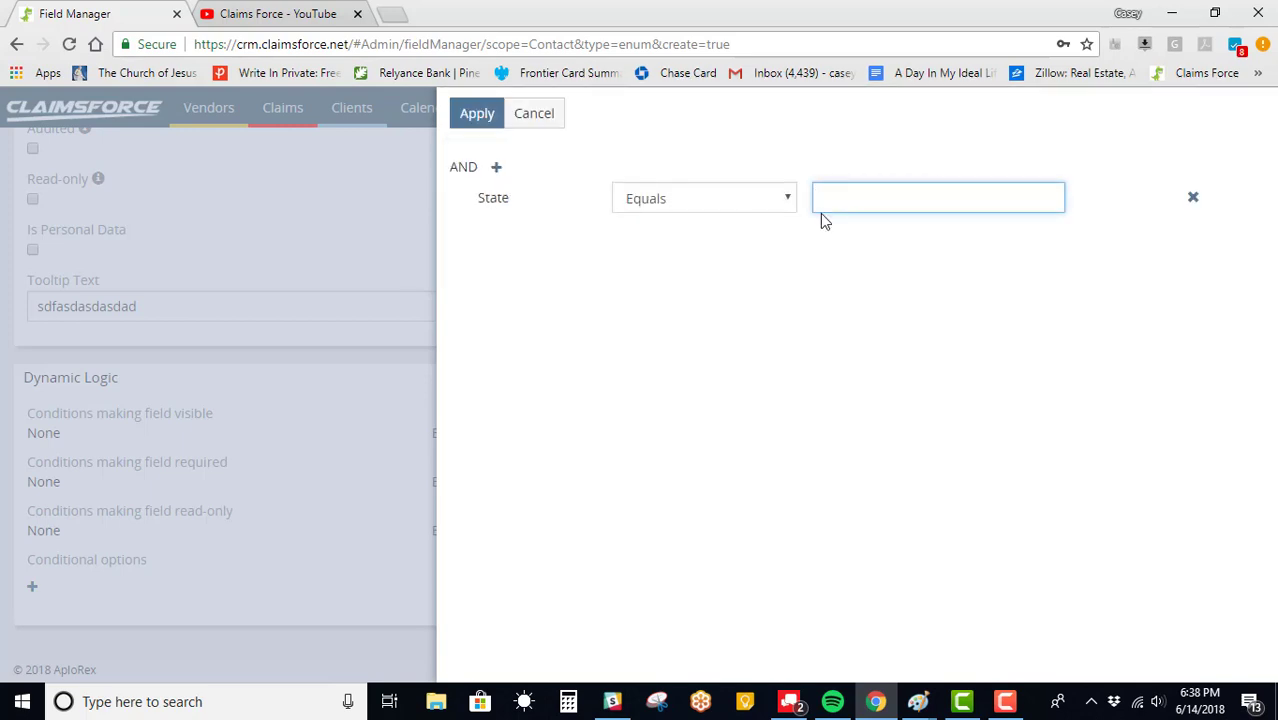
{"action": "left_click", "coordinate": [757, 204]}
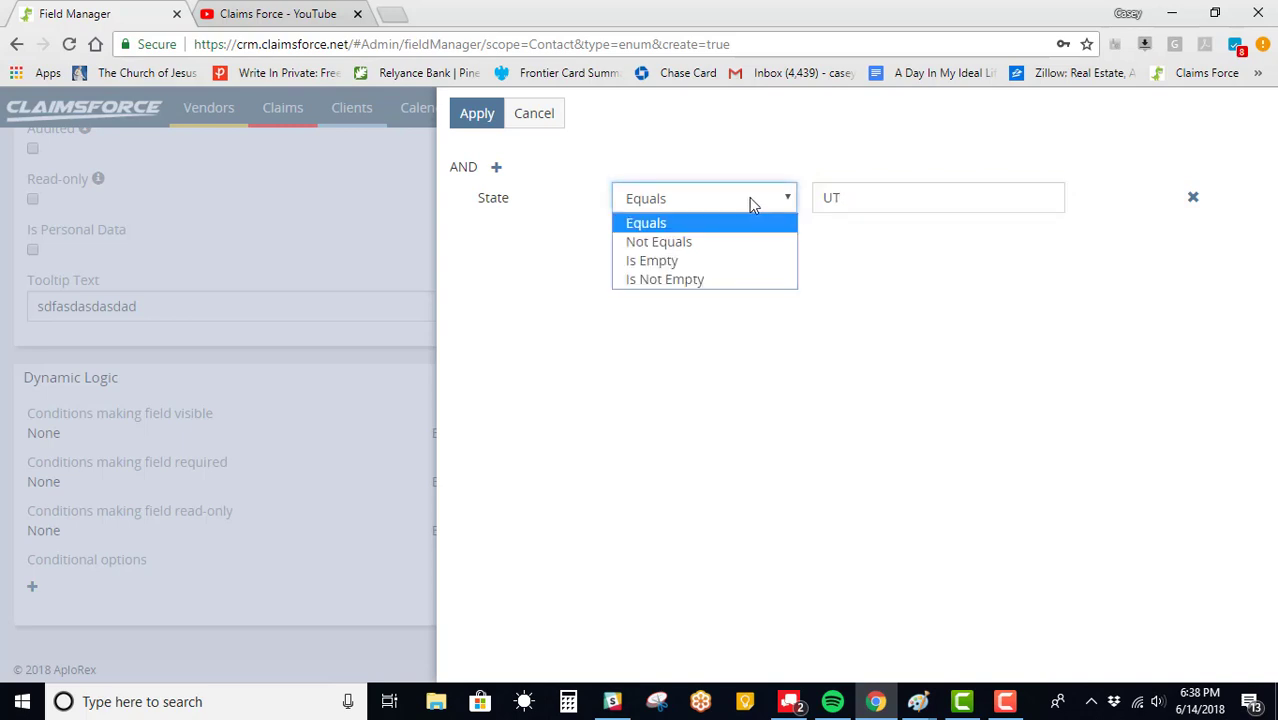
{"action": "left_click", "coordinate": [735, 245]}
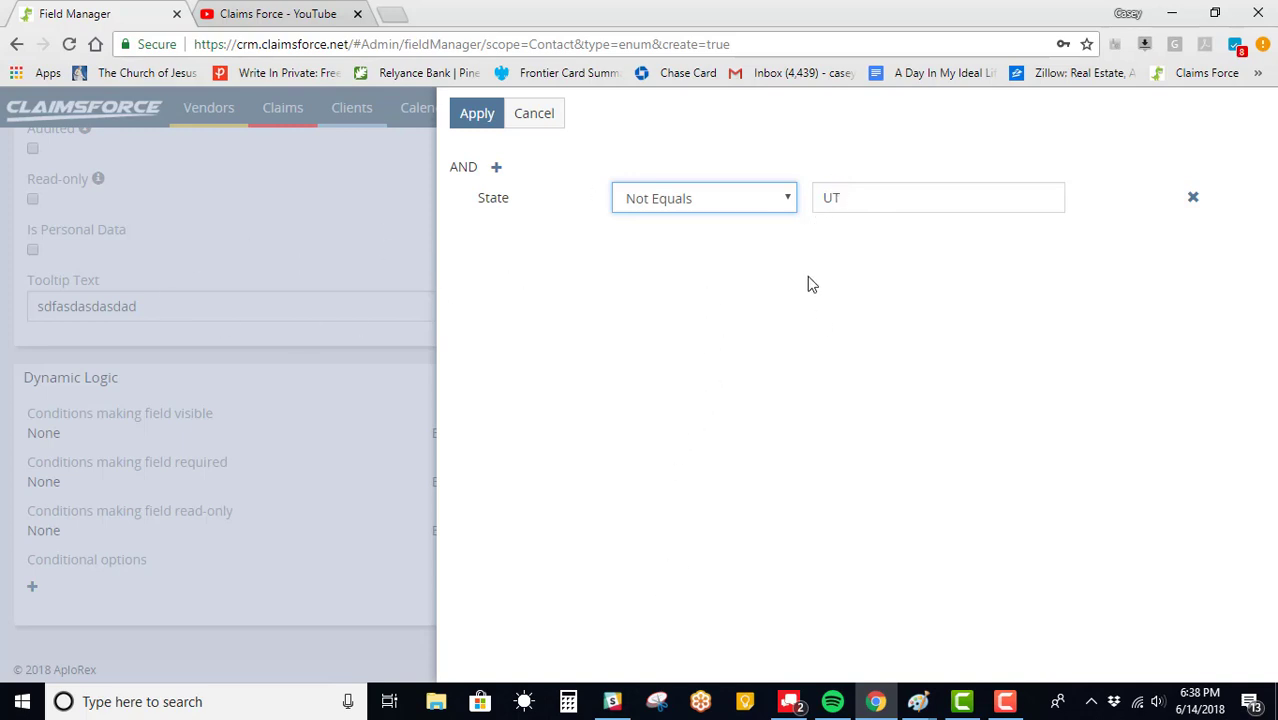
- Remove the State condition and leave the visibility conditions without applying anything
{"action": "left_click", "coordinate": [727, 198]}
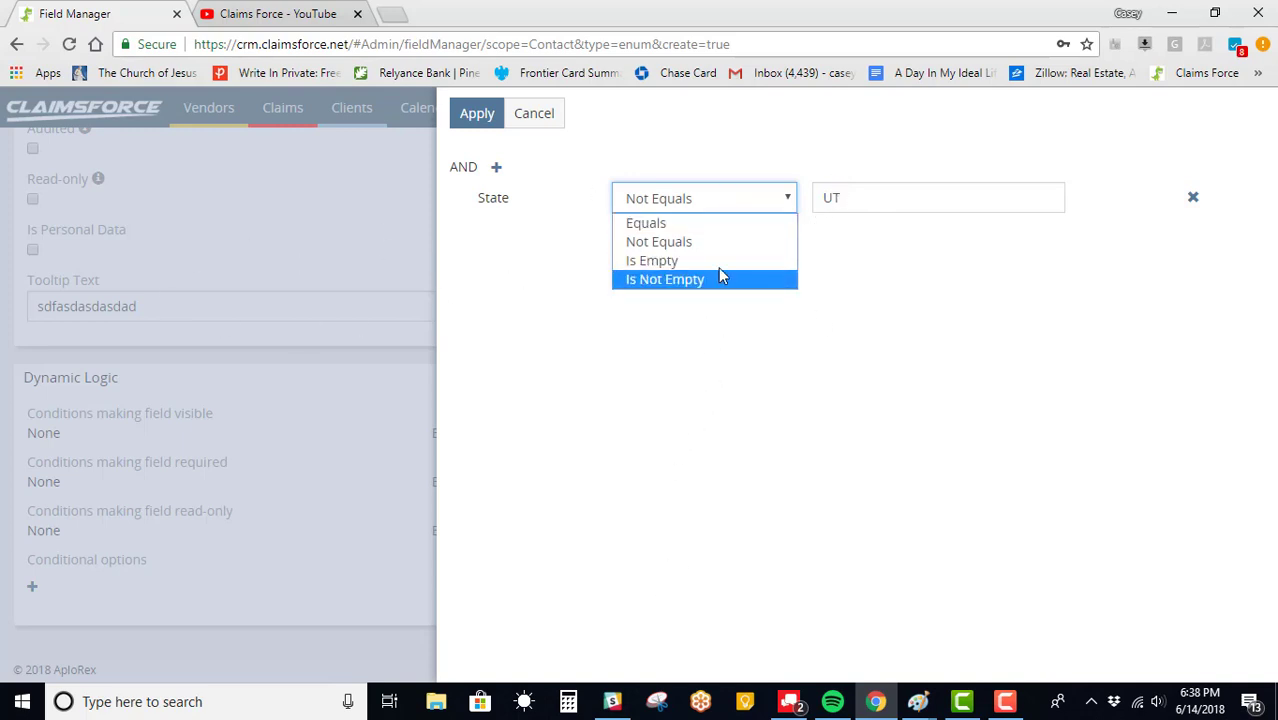
{"action": "left_click", "coordinate": [1193, 200]}
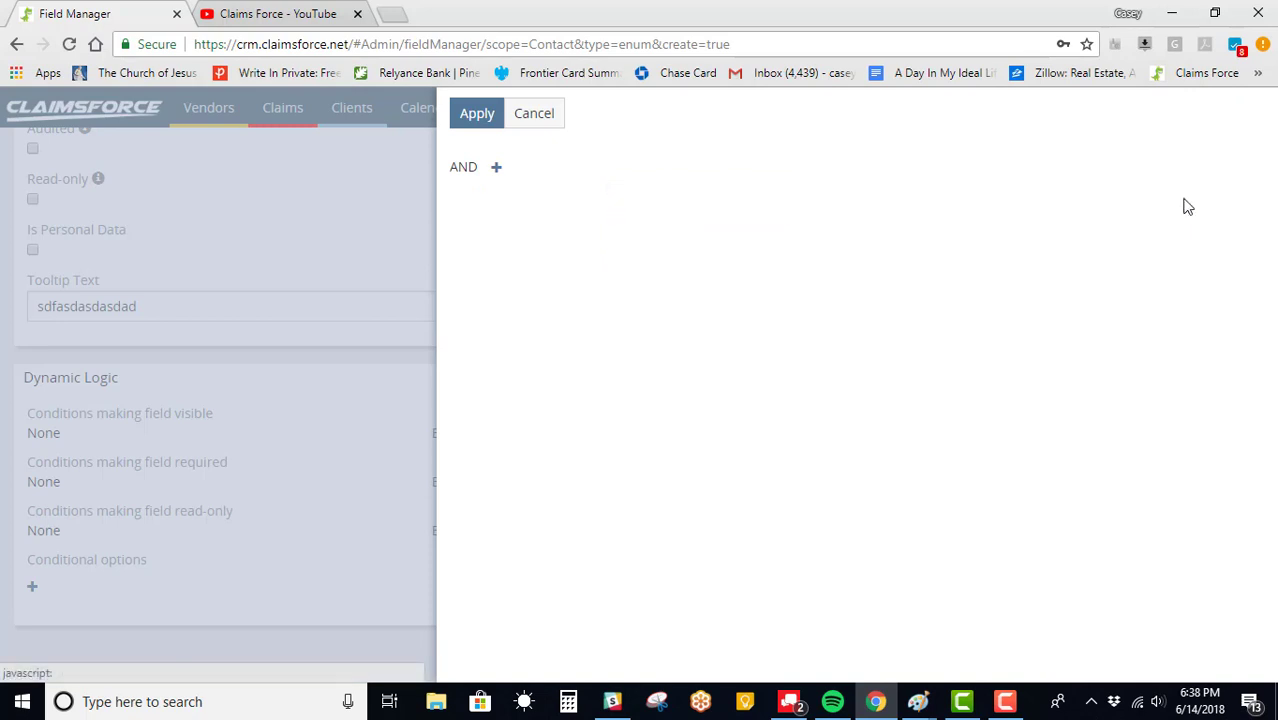
{"action": "left_click", "coordinate": [556, 118]}
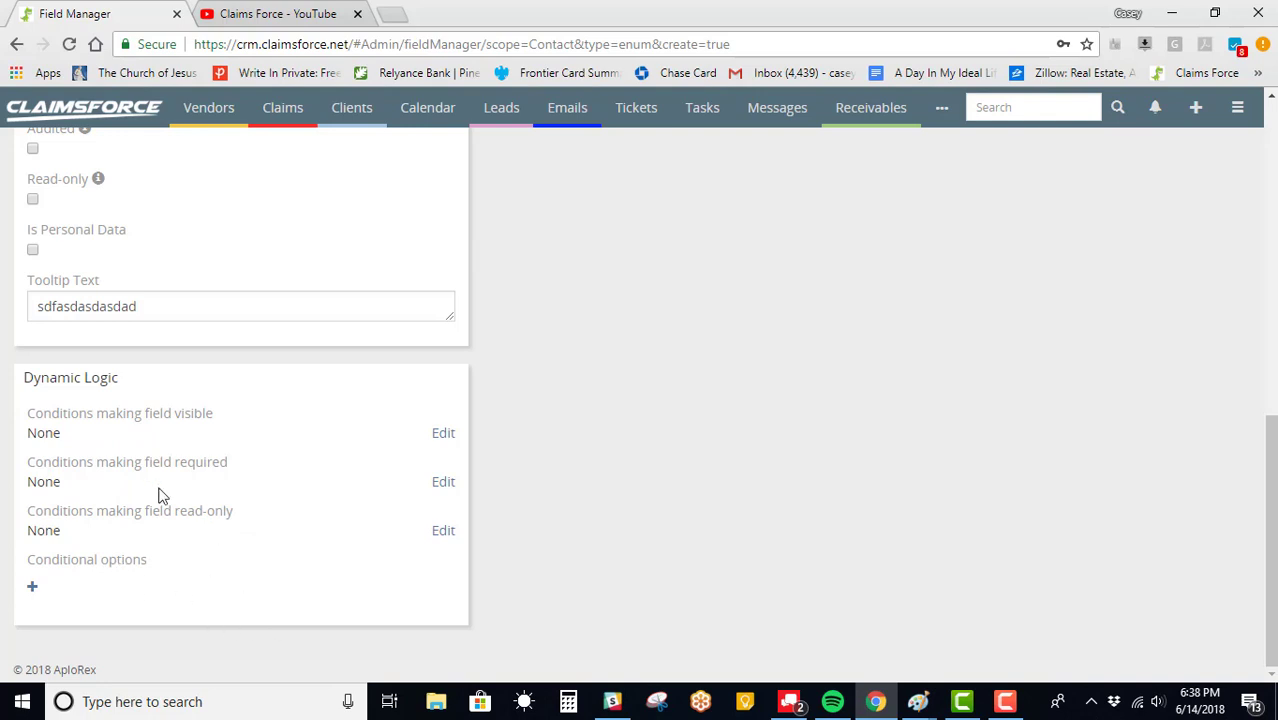
- Review the Source of Reference field's name, options and settings, and save the new field
{"action": "scroll", "coordinate": [157, 579], "scroll_direction": "up", "scroll_amount": 10}
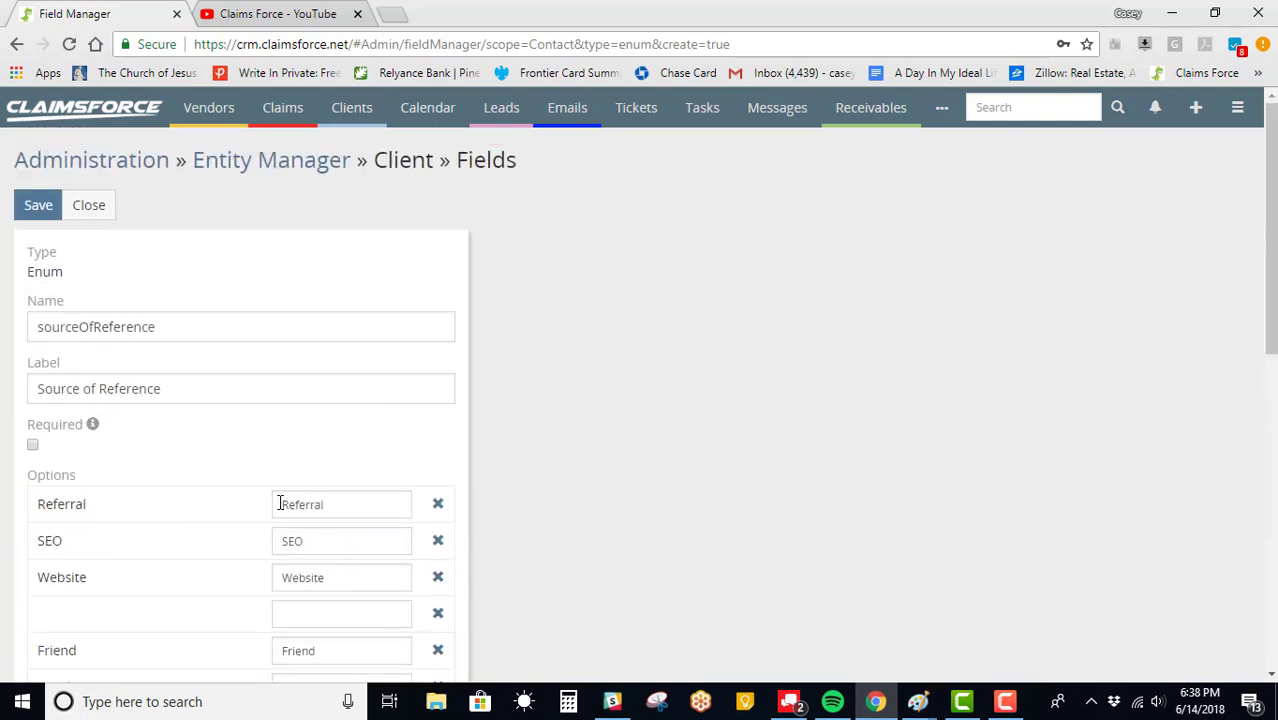
{"action": "scroll", "coordinate": [277, 499], "scroll_direction": "down", "scroll_amount": 4}
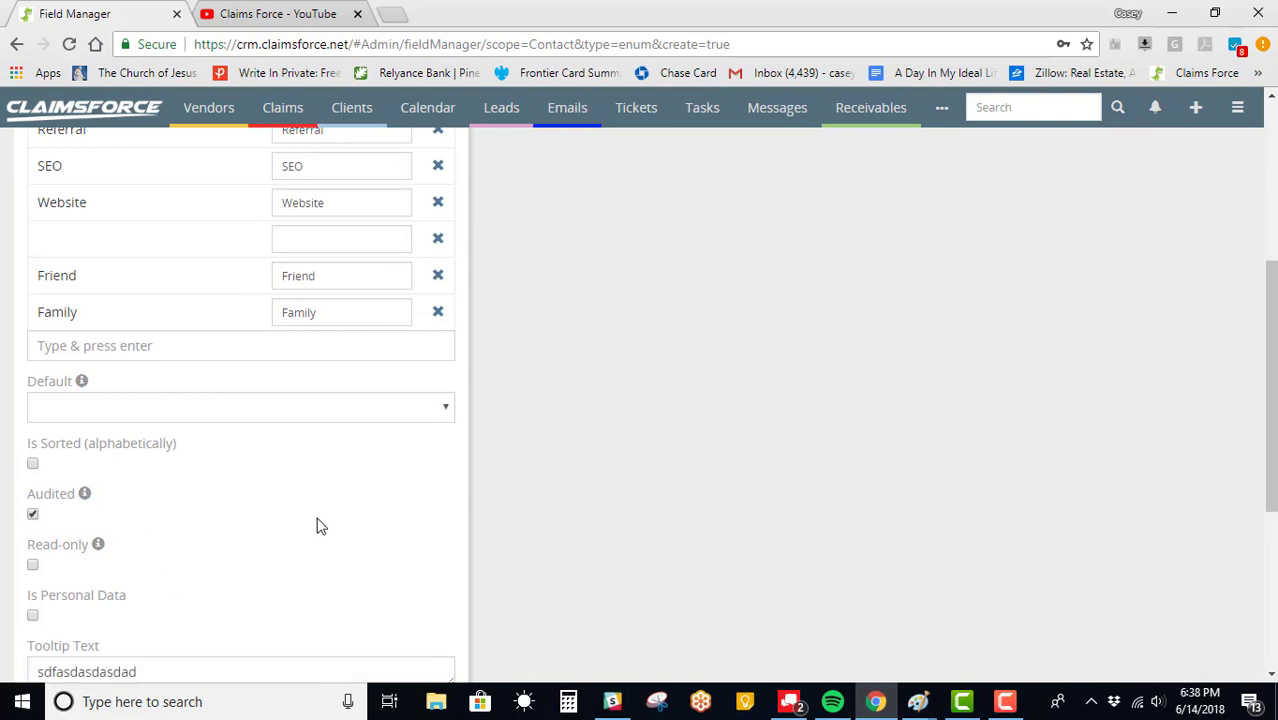
{"action": "scroll", "coordinate": [319, 521], "scroll_direction": "up", "scroll_amount": 4}
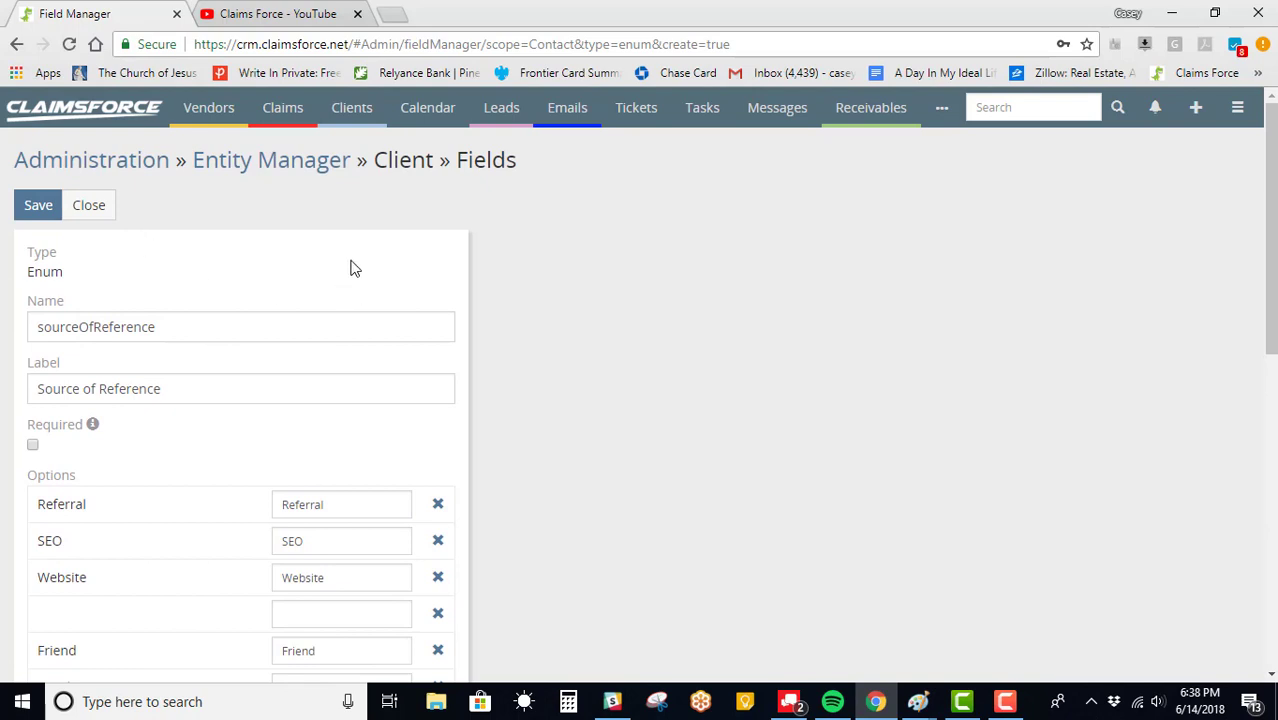
{"action": "left_click", "coordinate": [35, 208]}
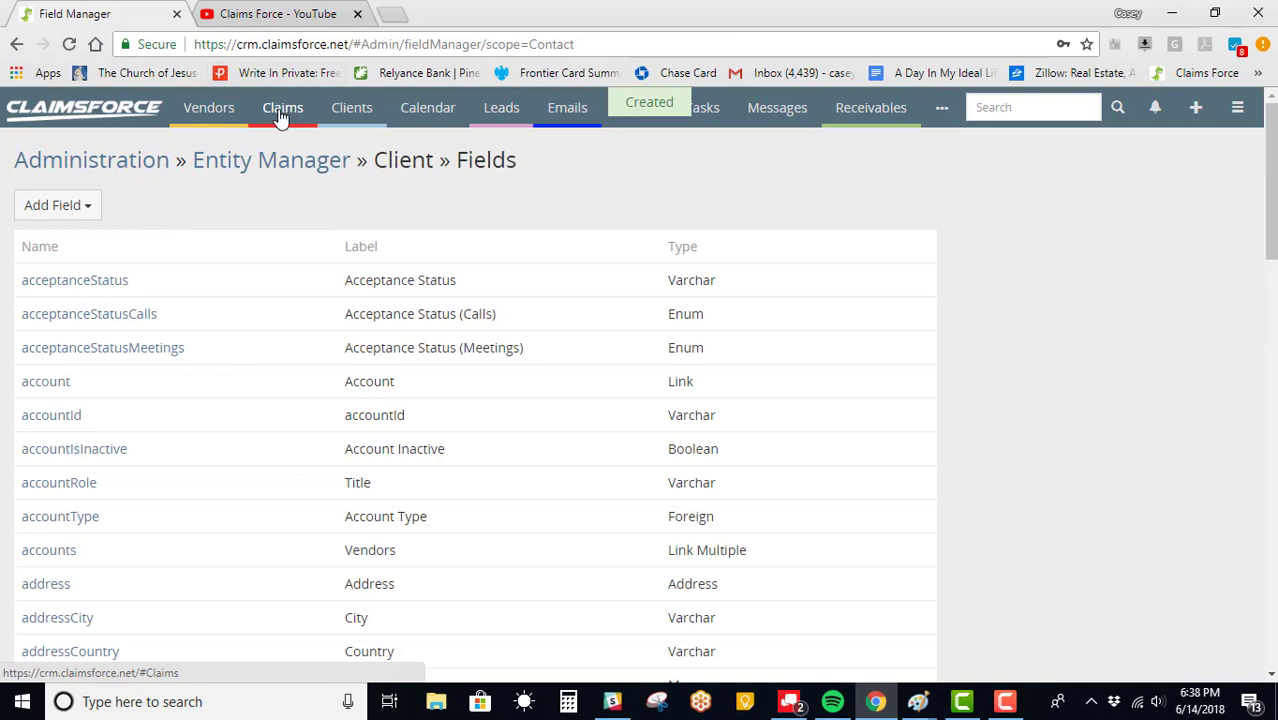
- Open the second client's record from the Clients list and look through its panels
{"action": "left_click", "coordinate": [350, 112]}
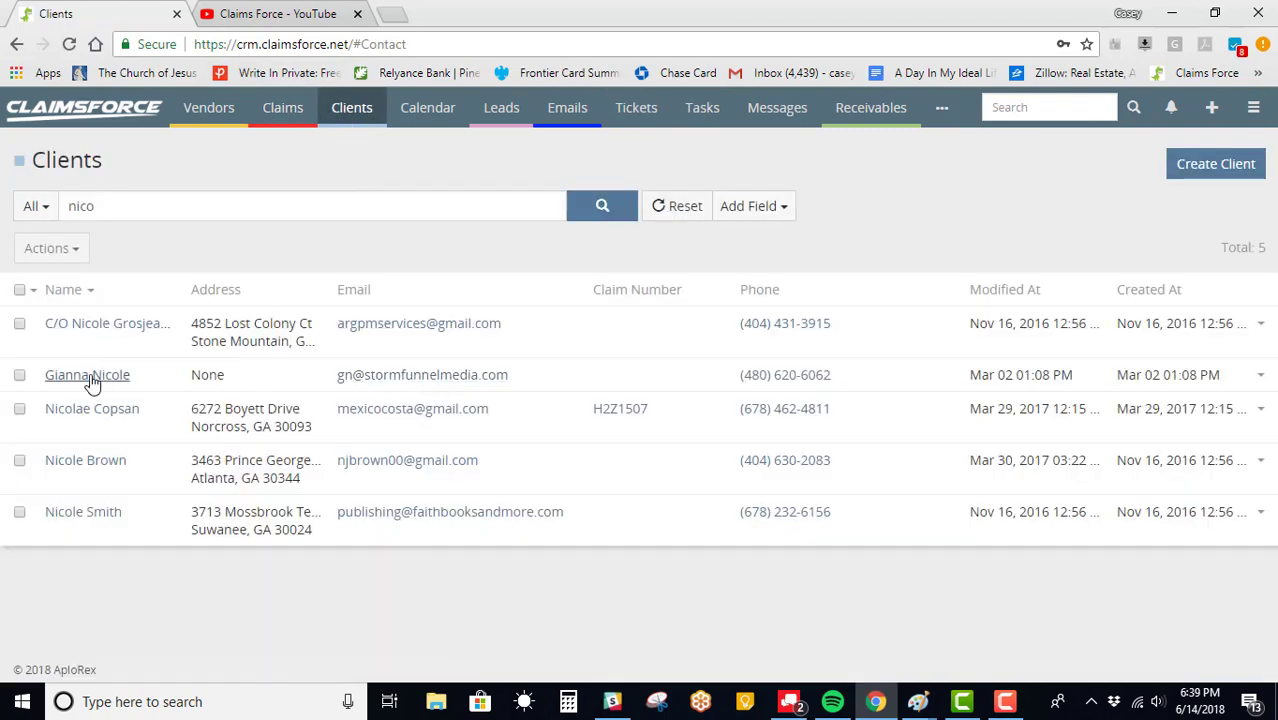
{"action": "left_click", "coordinate": [87, 375]}
{"action": "scroll", "coordinate": [425, 441], "scroll_direction": "down", "scroll_amount": 4}
{"action": "scroll", "coordinate": [425, 441], "scroll_direction": "down", "scroll_amount": 3}
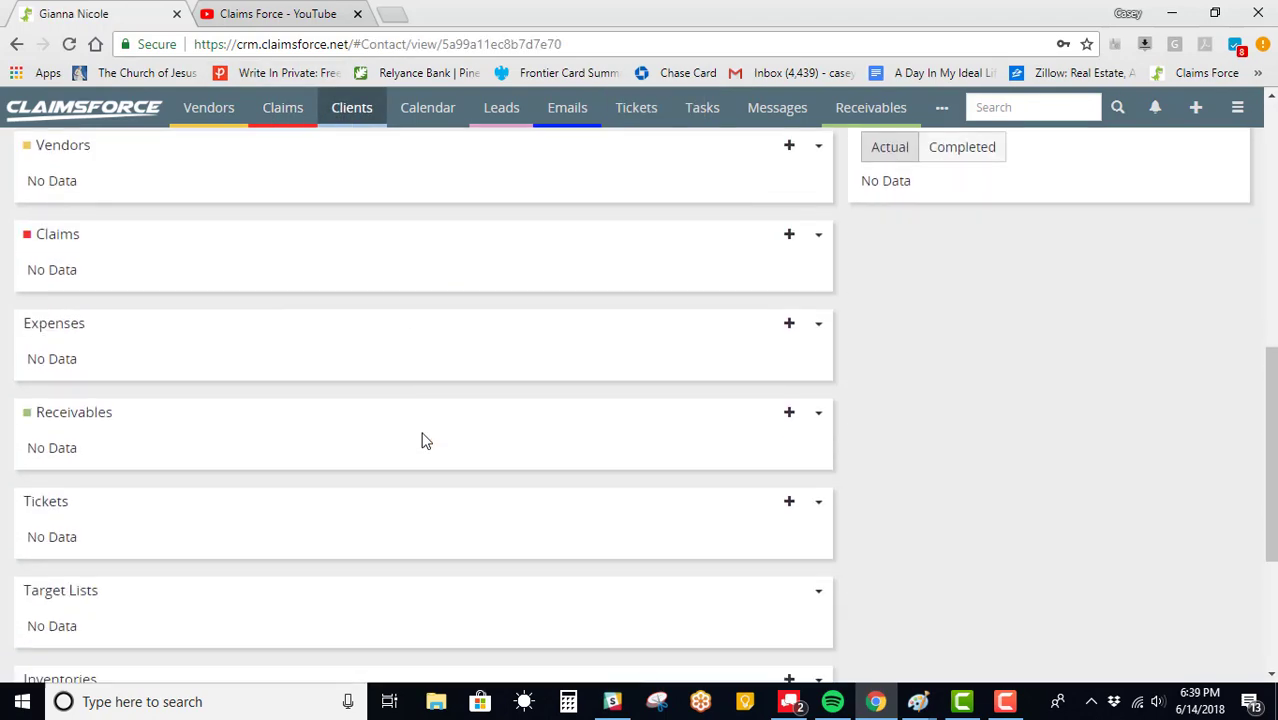
{"action": "scroll", "coordinate": [422, 437], "scroll_direction": "up", "scroll_amount": 3}
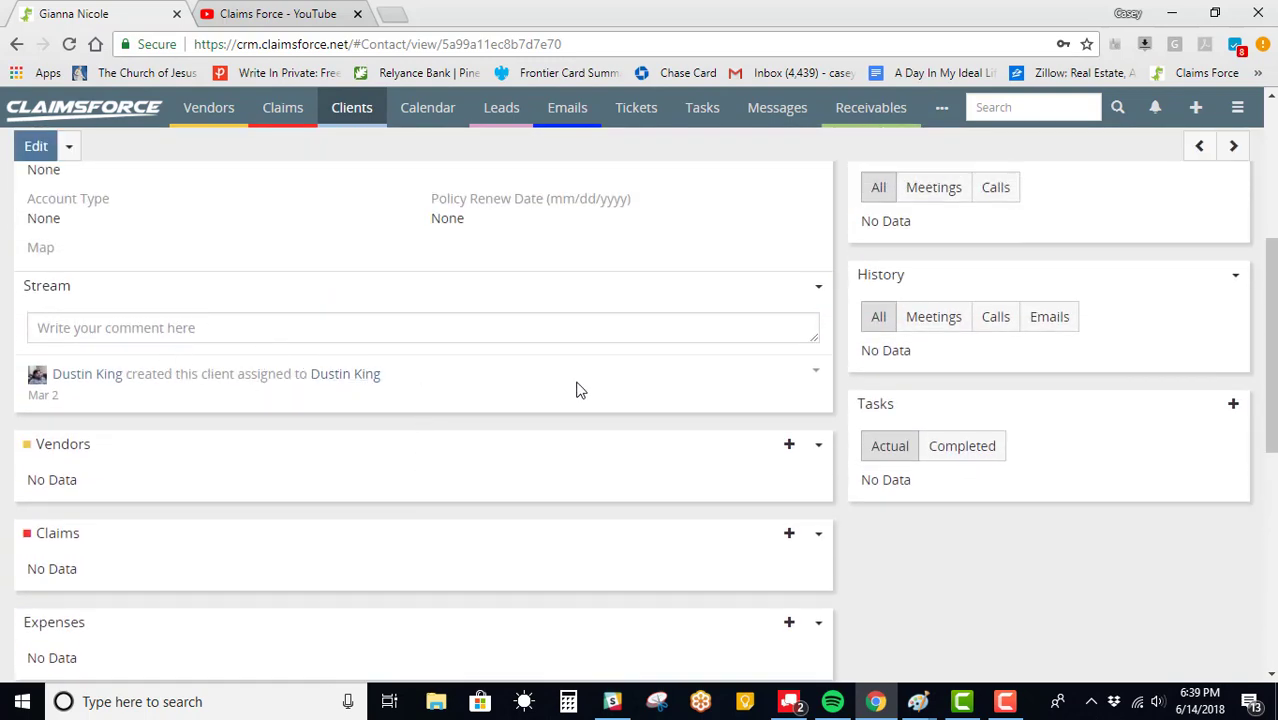
- Filter the client's Stream to Updates and look over the record's Overview fields
{"action": "left_click", "coordinate": [816, 287]}
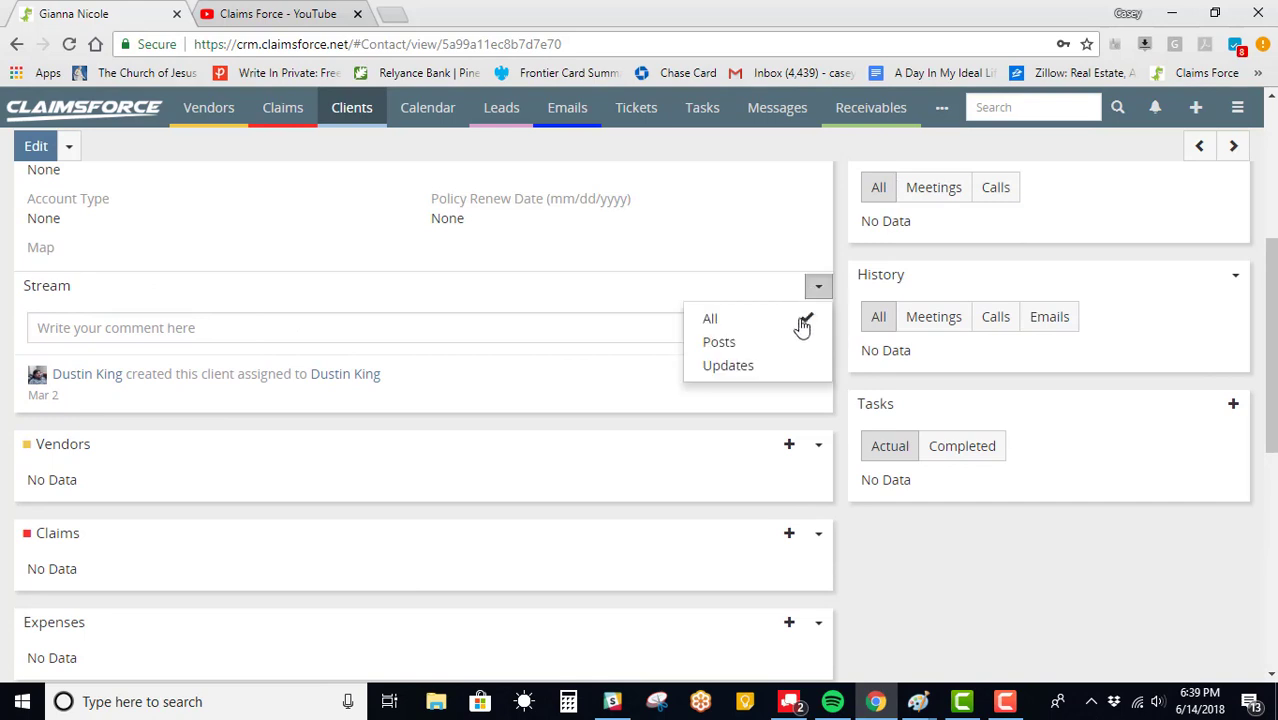
{"action": "left_click", "coordinate": [770, 368]}
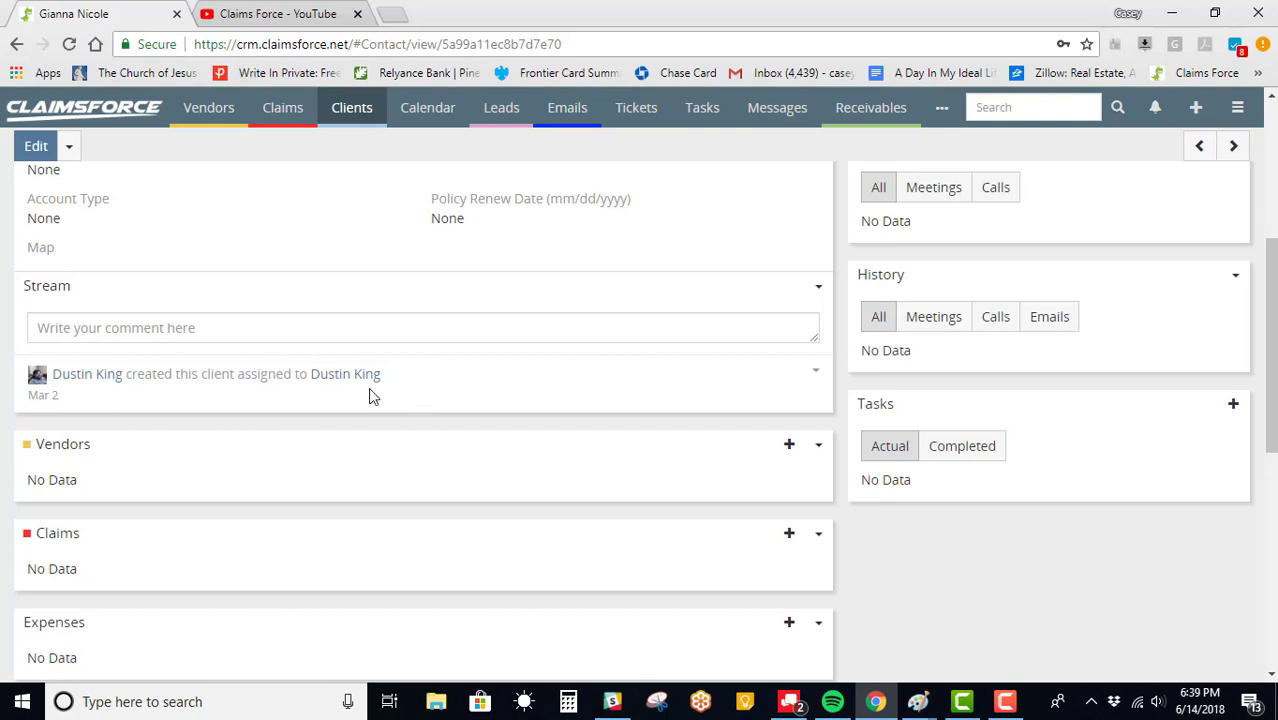
{"action": "scroll", "coordinate": [405, 377], "scroll_direction": "up", "scroll_amount": 4}
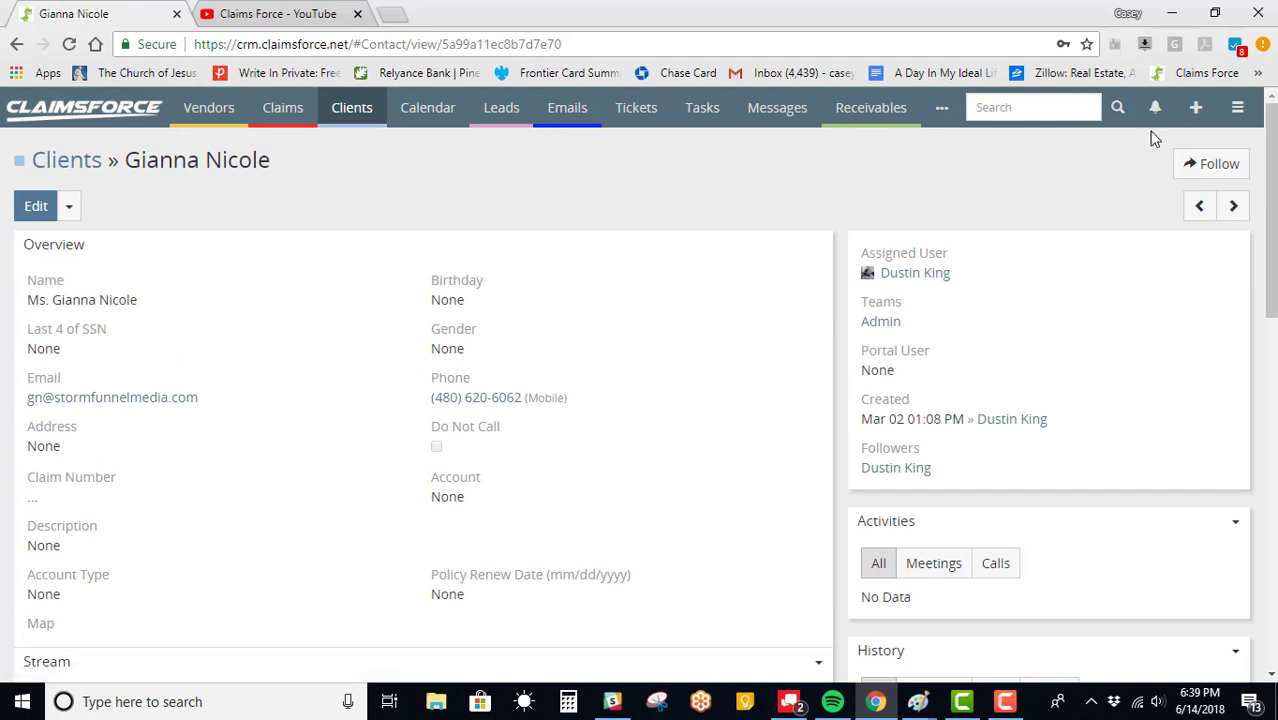
- Open the Detail layout of Clients in the Layout Manager under Administration
{"action": "left_click", "coordinate": [1237, 110]}
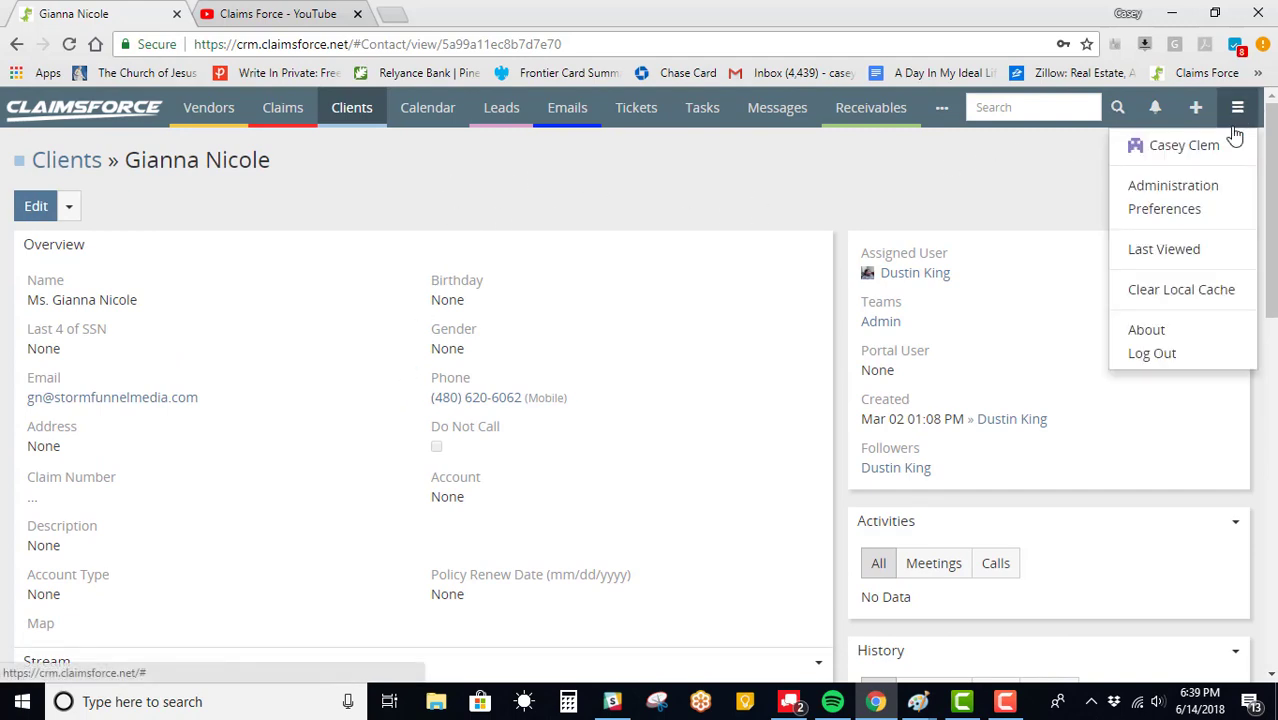
{"action": "left_click", "coordinate": [1212, 195]}
{"action": "scroll", "coordinate": [117, 536], "scroll_direction": "down", "scroll_amount": 3}
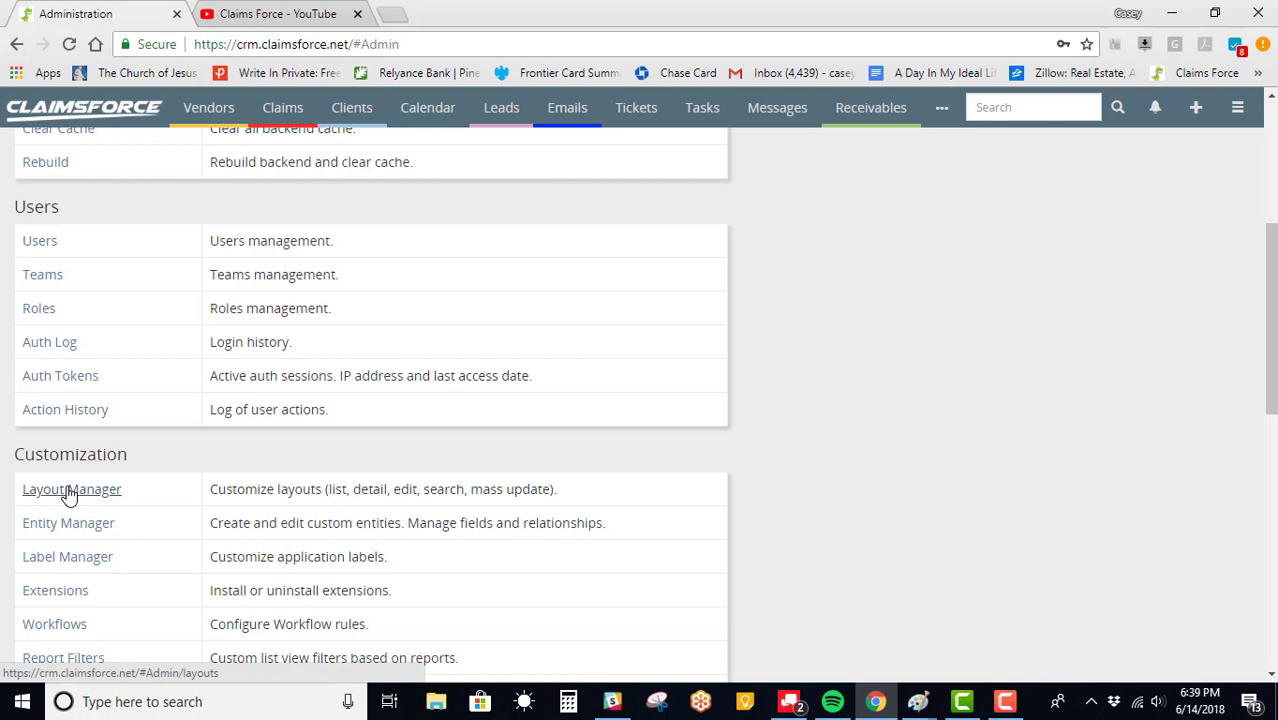
{"action": "left_click", "coordinate": [69, 491]}
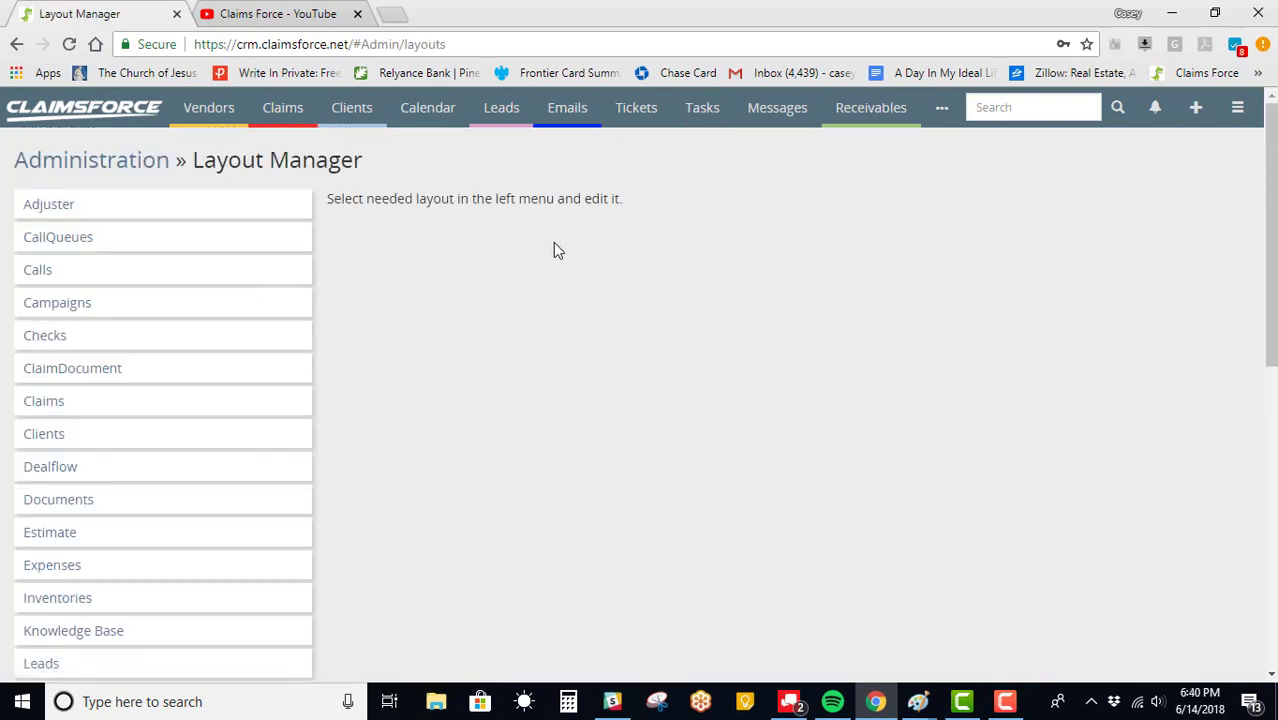
{"action": "left_click", "coordinate": [43, 434]}
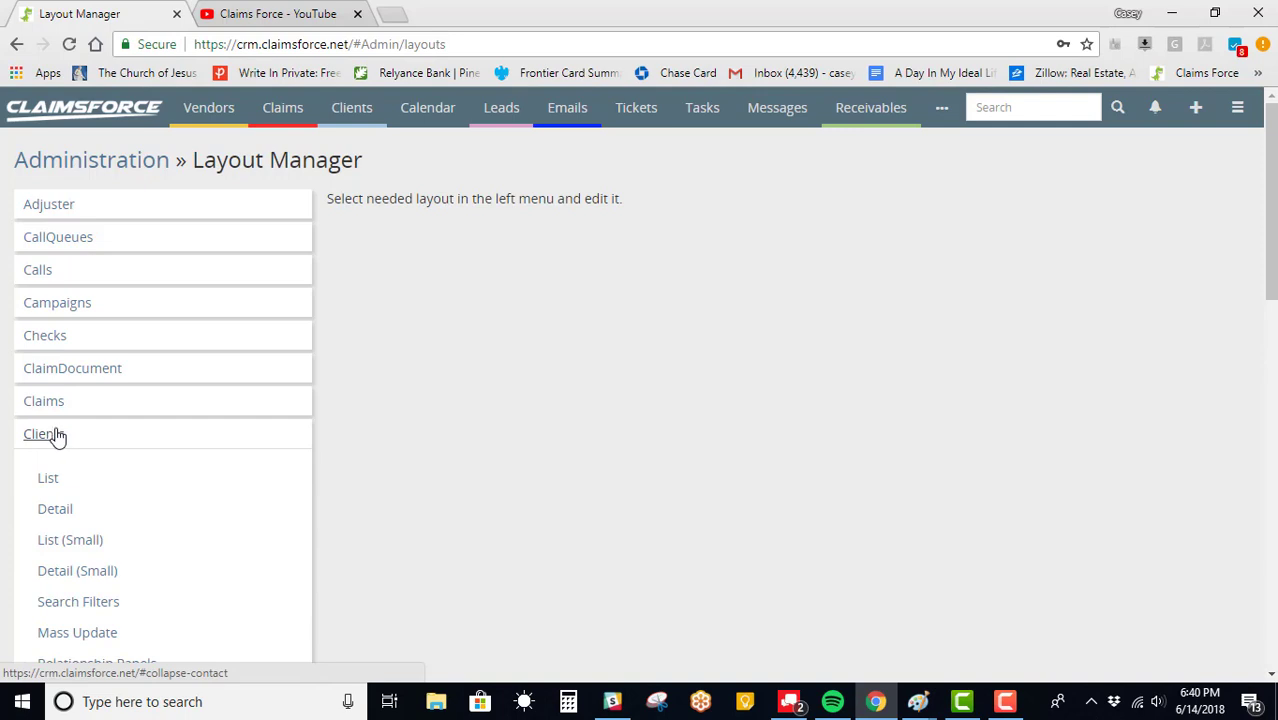
{"action": "left_click", "coordinate": [55, 512]}
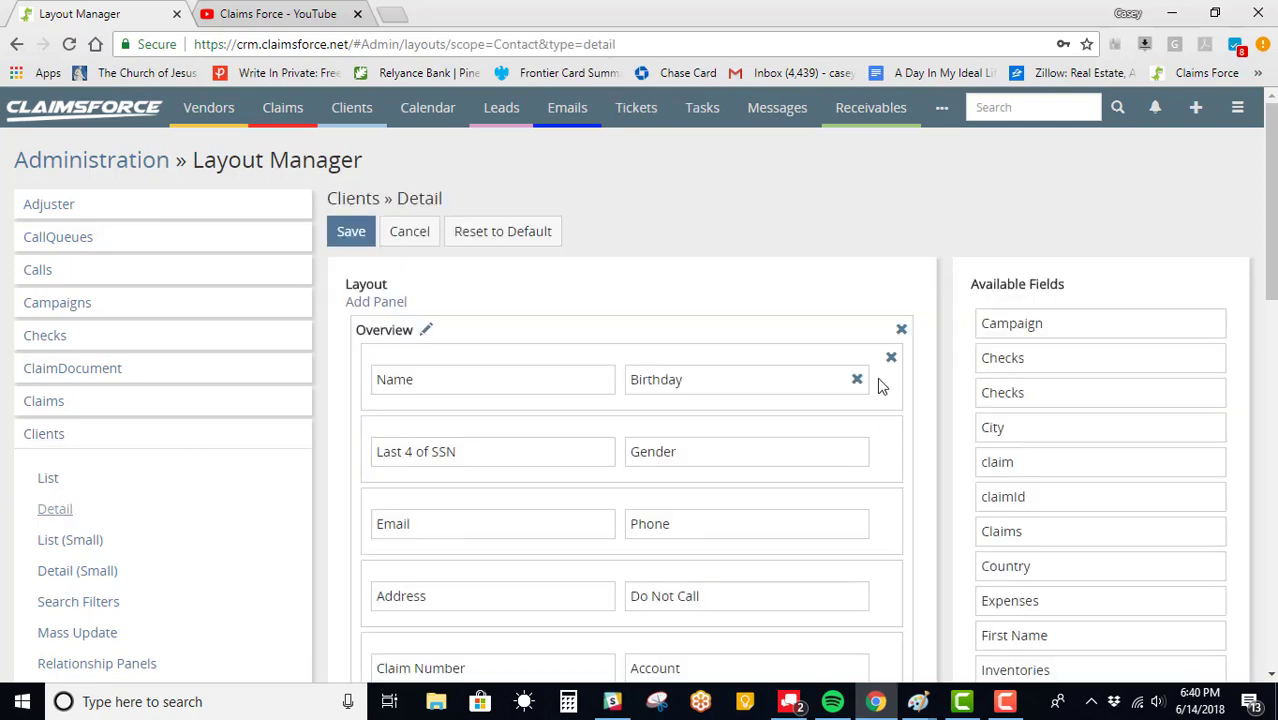
- Examine the Overview panel's rows and locate Source of Reference among the available fields
{"action": "scroll", "coordinate": [970, 340], "scroll_direction": "down", "scroll_amount": 2}
{"action": "scroll", "coordinate": [990, 314], "scroll_direction": "up", "scroll_amount": 2}
{"action": "scroll", "coordinate": [460, 485], "scroll_direction": "down", "scroll_amount": 1}
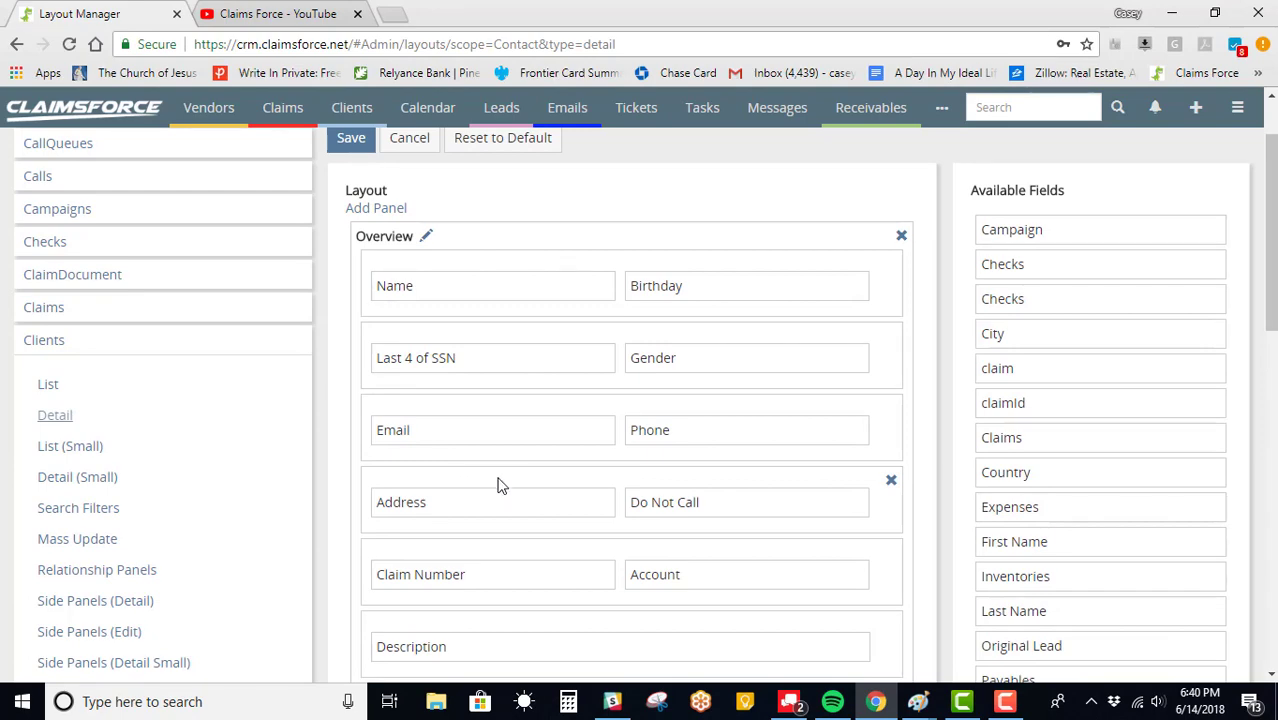
{"action": "scroll", "coordinate": [1065, 450], "scroll_direction": "down", "scroll_amount": 3}
{"action": "scroll", "coordinate": [1065, 450], "scroll_direction": "down", "scroll_amount": 1}
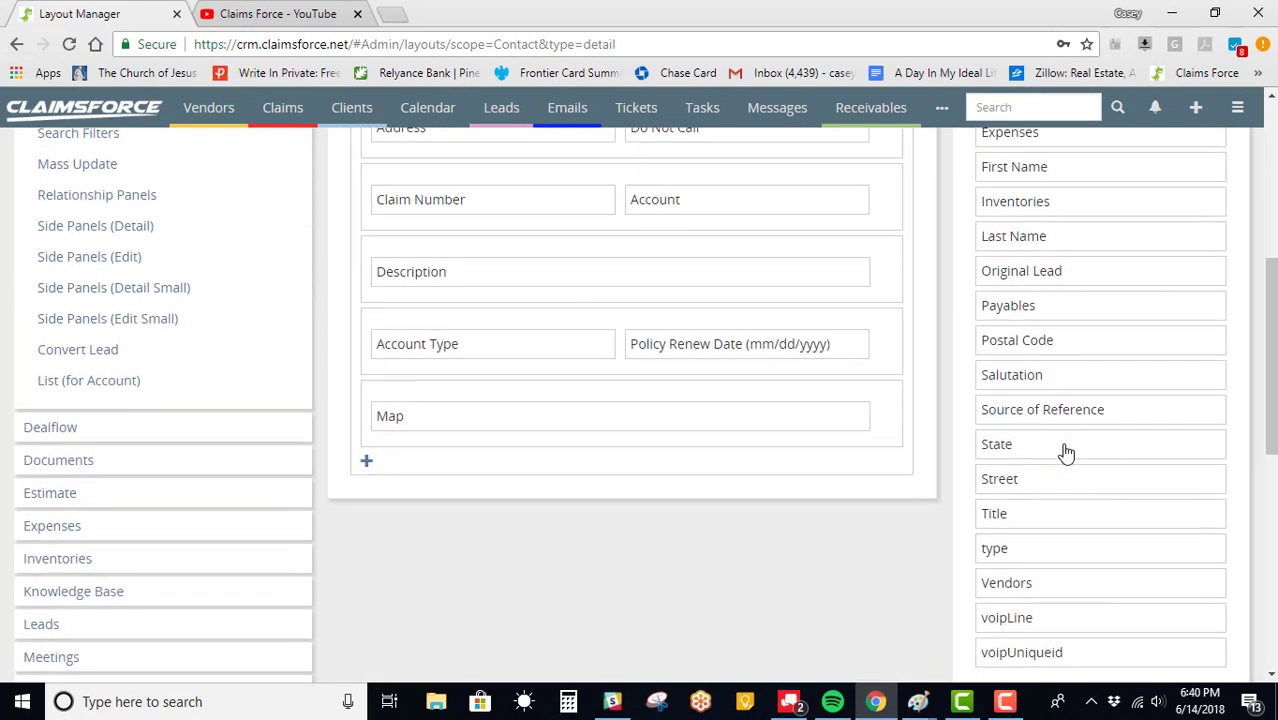
{"action": "mouse_move", "coordinate": [1066, 418]}
{"action": "left_mouse_down"}
{"action": "mouse_move", "coordinate": [1077, 407]}
{"action": "mouse_move", "coordinate": [1050, 405]}
{"action": "mouse_move", "coordinate": [1061, 425]}
{"action": "mouse_move", "coordinate": [1064, 408]}
{"action": "left_mouse_up"}
{"action": "scroll", "coordinate": [1053, 140], "scroll_direction": "up", "scroll_amount": 5}
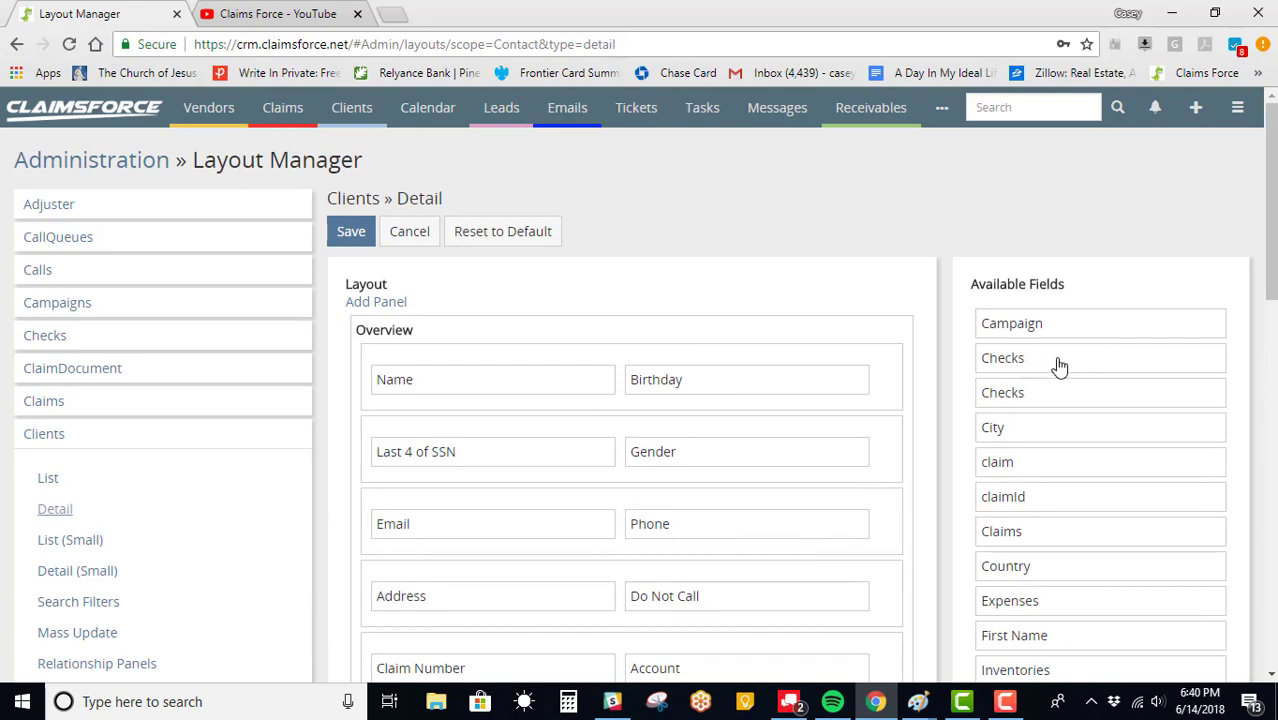
- Add a new row below Map in the Overview panel and place Source of Reference in its first cell
{"action": "scroll", "coordinate": [1073, 390], "scroll_direction": "down", "scroll_amount": 2}
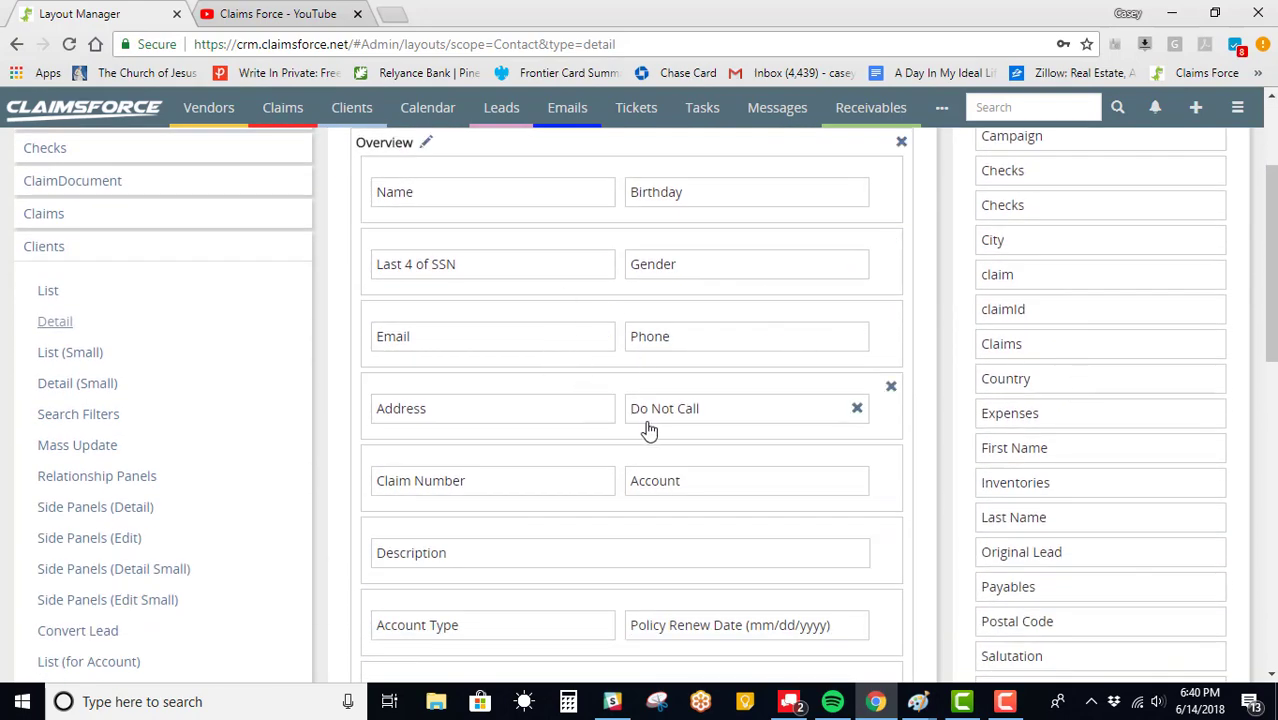
{"action": "scroll", "coordinate": [1140, 478], "scroll_direction": "down", "scroll_amount": 5}
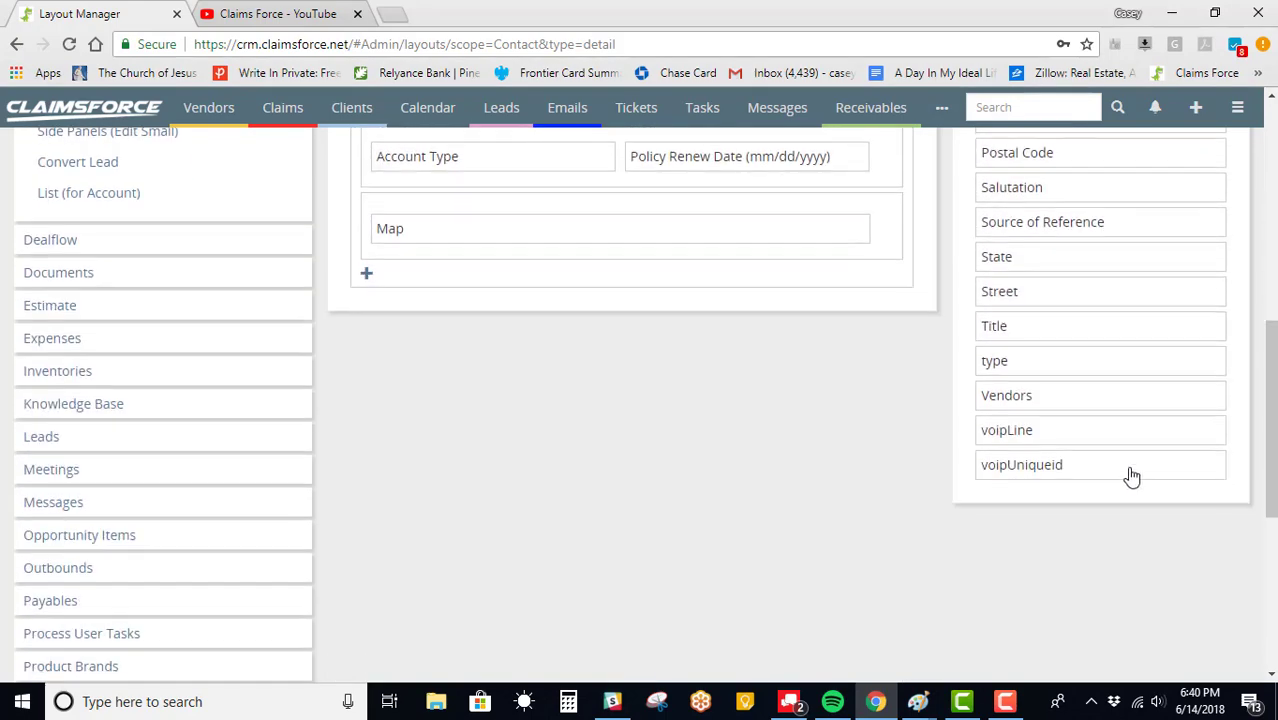
{"action": "scroll", "coordinate": [395, 370], "scroll_direction": "up", "scroll_amount": 1}
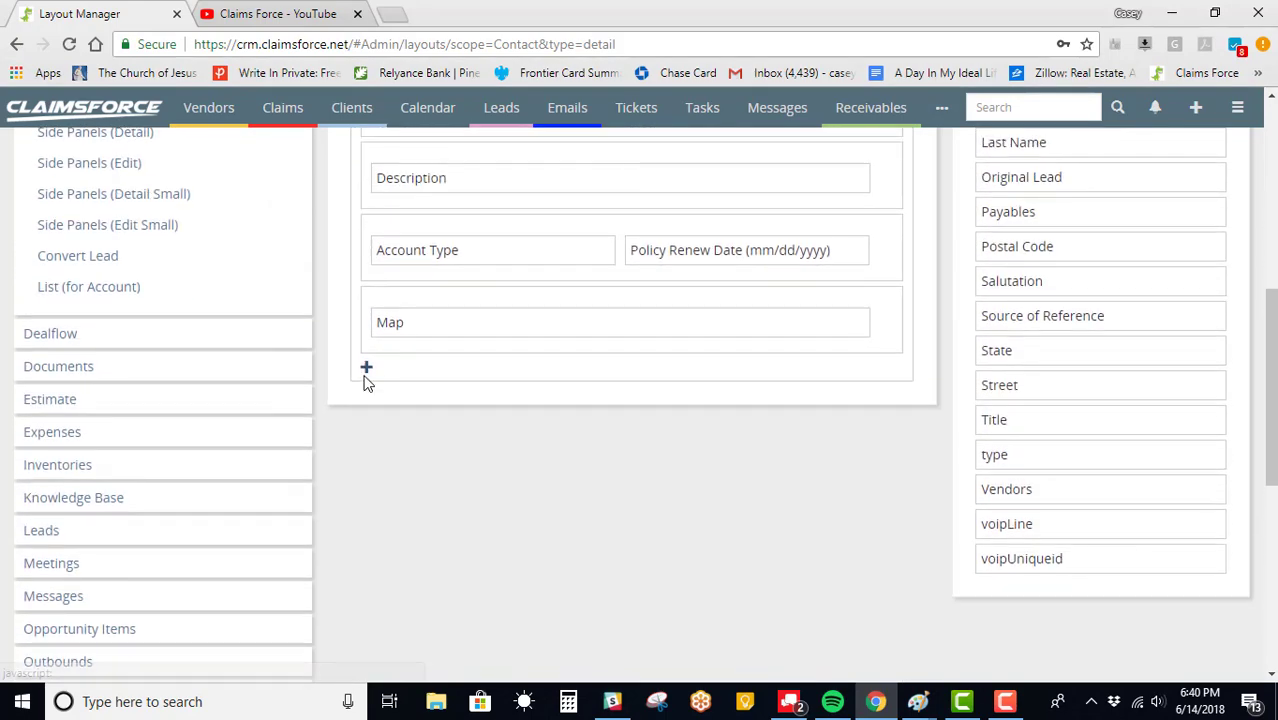
{"action": "left_click", "coordinate": [366, 372]}
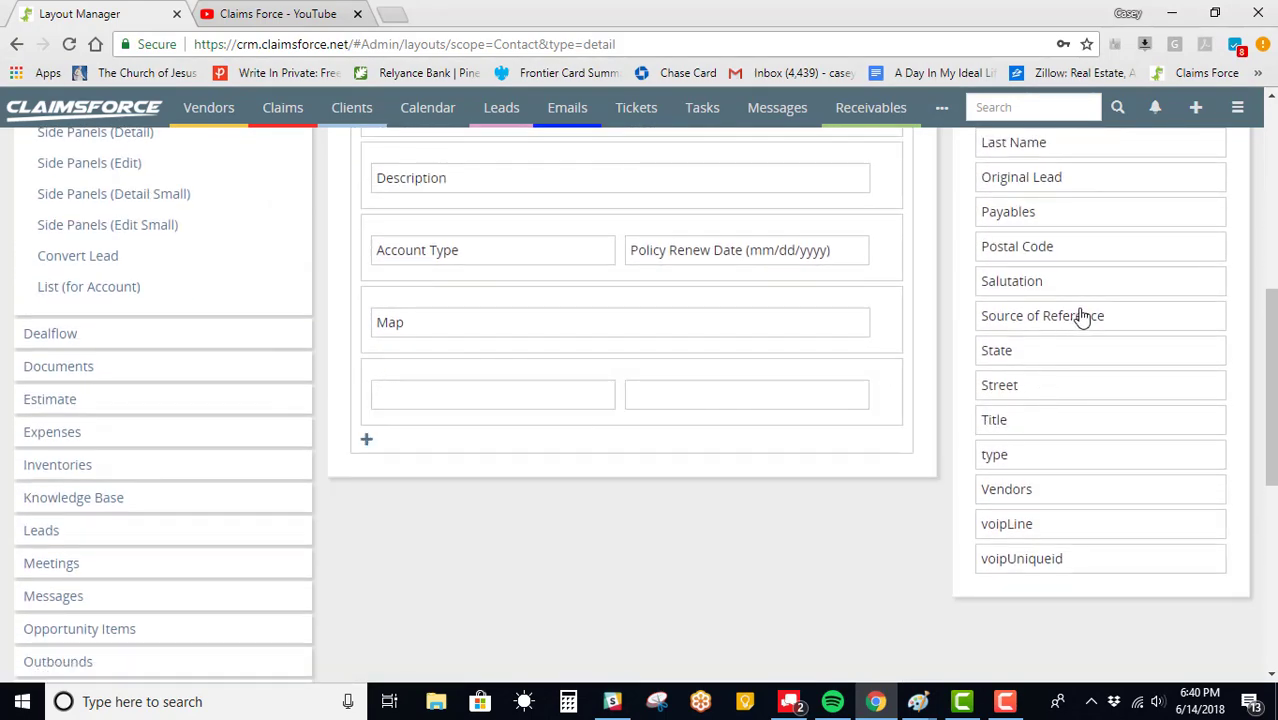
{"action": "left_click_drag", "start_coordinate": [1081, 314], "coordinate": [482, 405]}
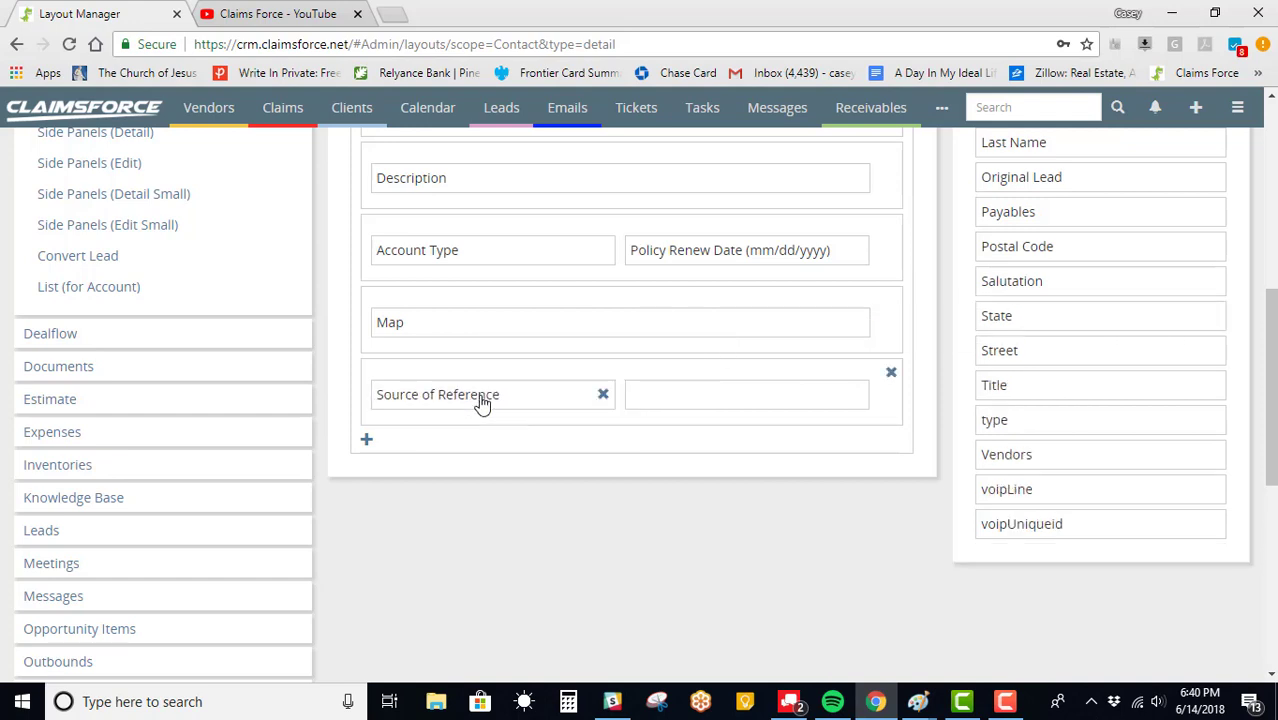
- Move the Account Type field to the empty cell beside Source of Reference in the last row
{"action": "scroll", "coordinate": [645, 533], "scroll_direction": "up", "scroll_amount": 1}
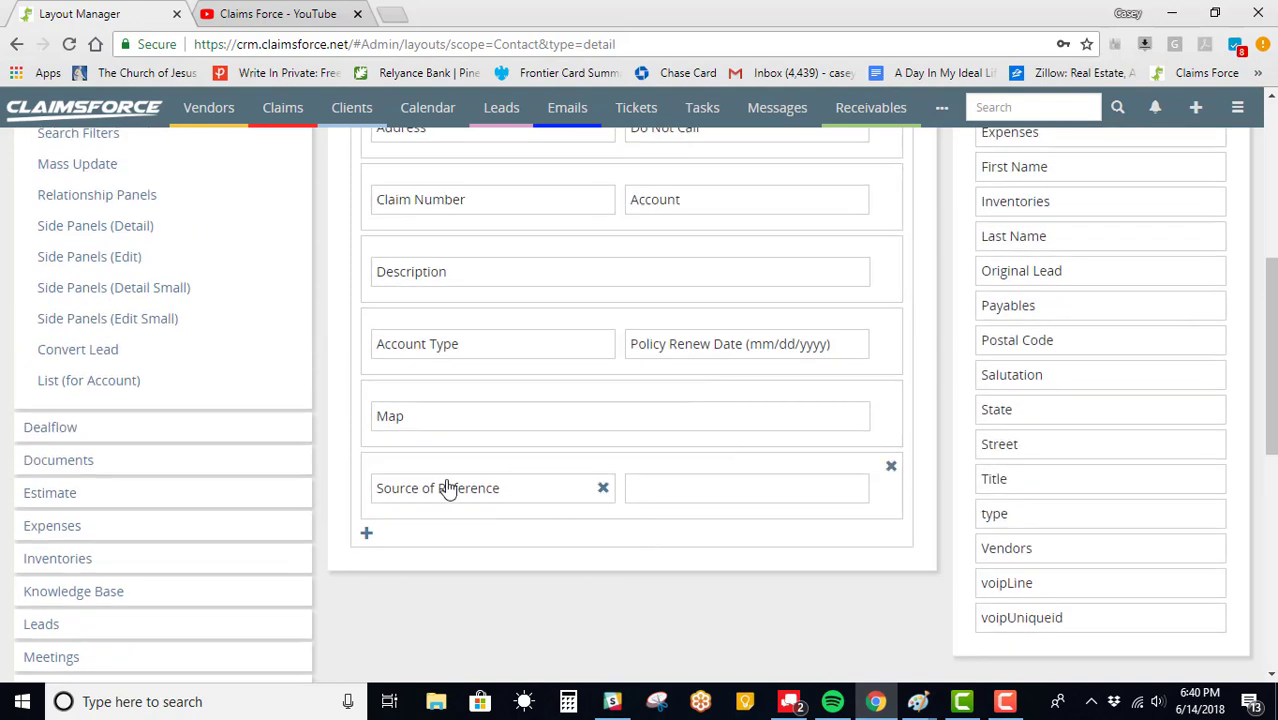
{"action": "left_click_drag", "start_coordinate": [471, 488], "coordinate": [469, 332]}
{"action": "left_click_drag", "start_coordinate": [469, 343], "coordinate": [743, 501]}
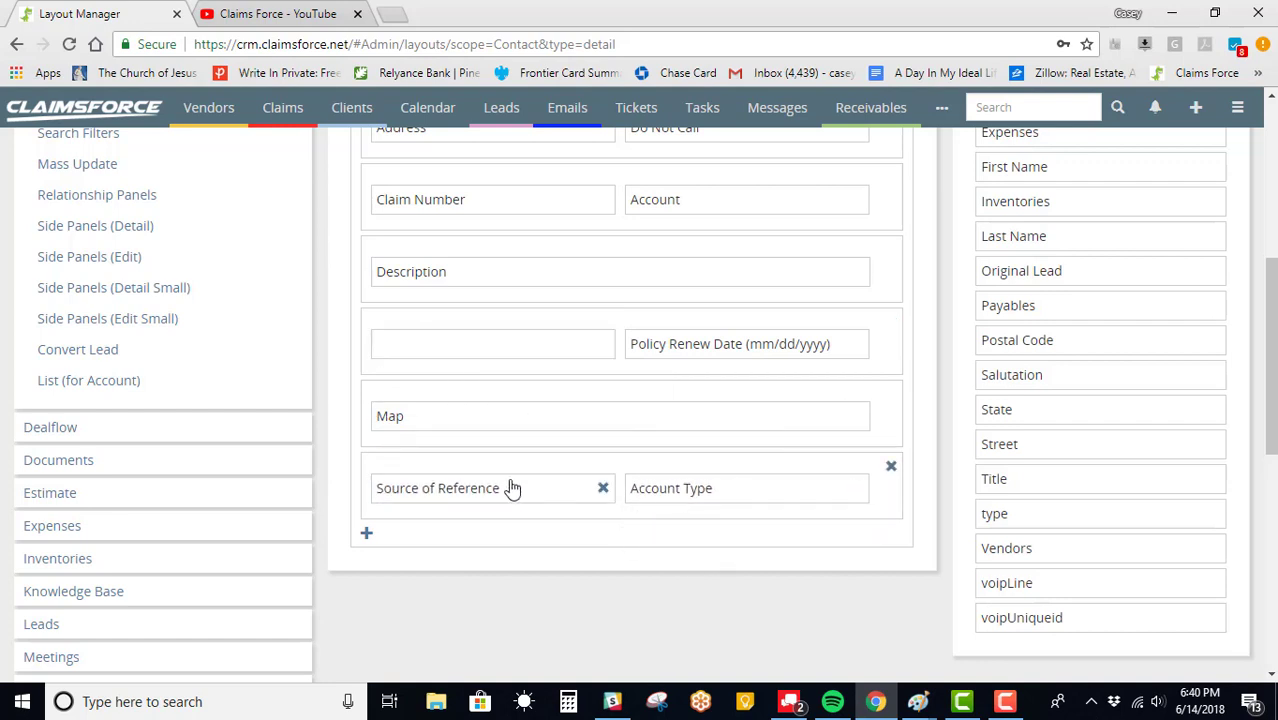
- Move Account Type back to the empty cell beside Policy Renew Date and save the Clients Detail layout
{"action": "mouse_move", "coordinate": [503, 494]}
{"action": "left_mouse_down"}
{"action": "mouse_move", "coordinate": [508, 350]}
{"action": "mouse_move", "coordinate": [502, 491]}
{"action": "mouse_move", "coordinate": [514, 514]}
{"action": "left_mouse_up"}
{"action": "left_click_drag", "start_coordinate": [710, 498], "coordinate": [454, 349]}
{"action": "scroll", "coordinate": [463, 499], "scroll_direction": "up", "scroll_amount": 5}
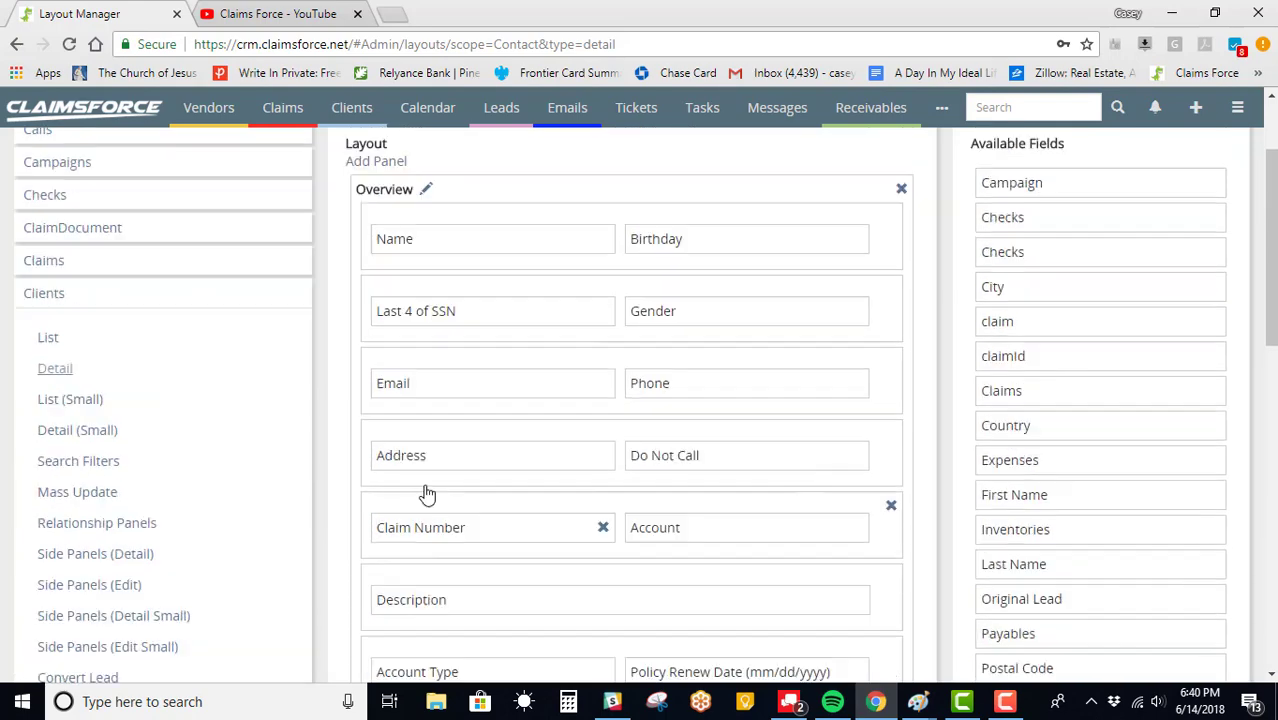
{"action": "left_click", "coordinate": [347, 233]}
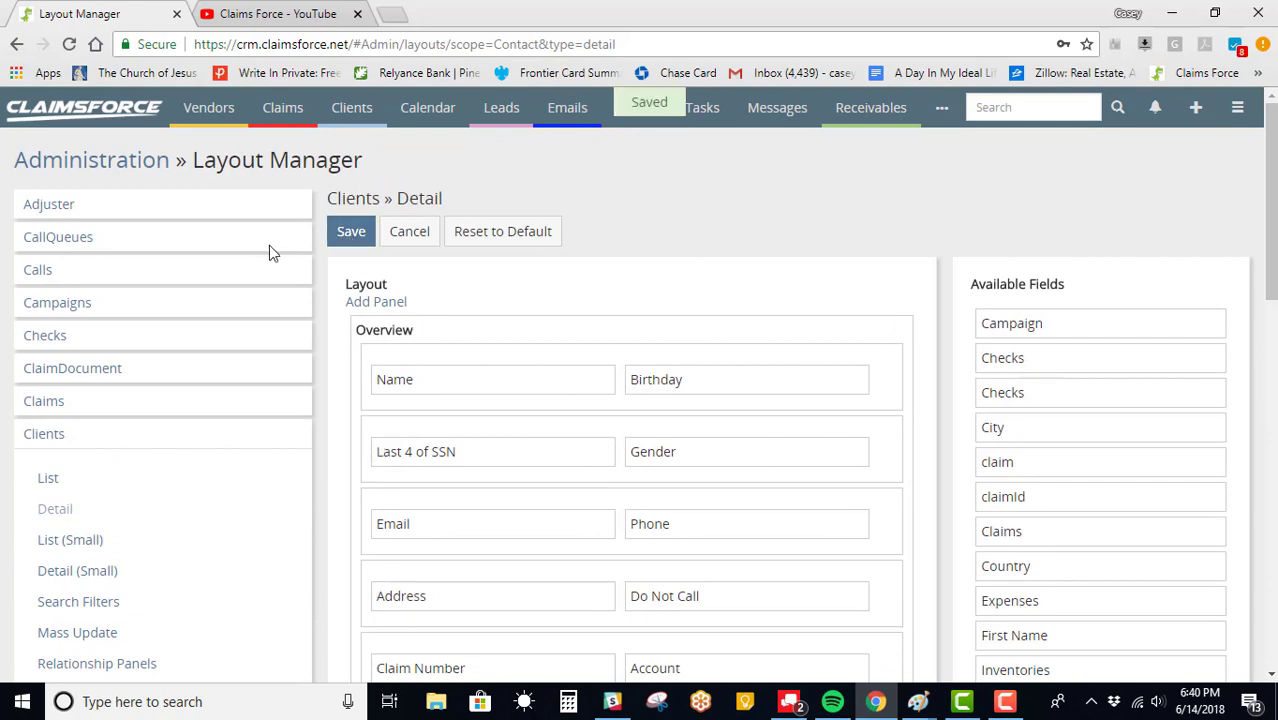
- Open the second client record in the Clients list and view the tooltip of its Source of Reference field
{"action": "left_click", "coordinate": [357, 131]}
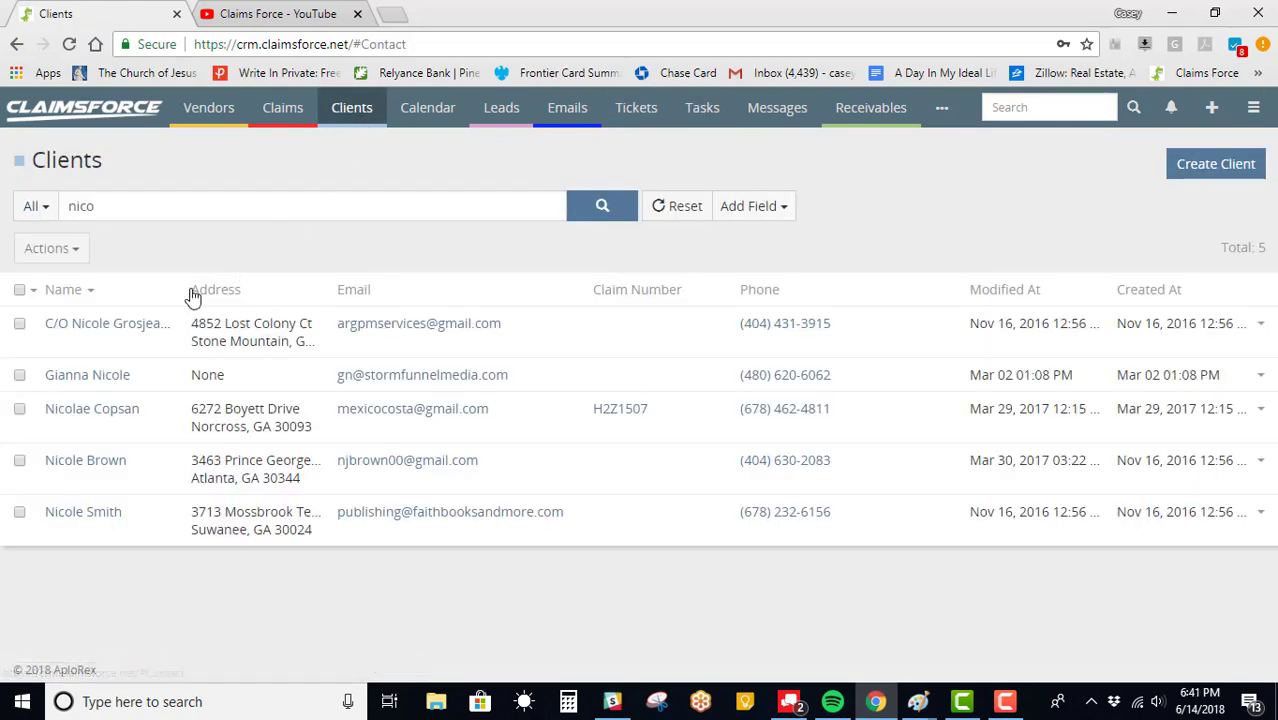
{"action": "left_click", "coordinate": [100, 375]}
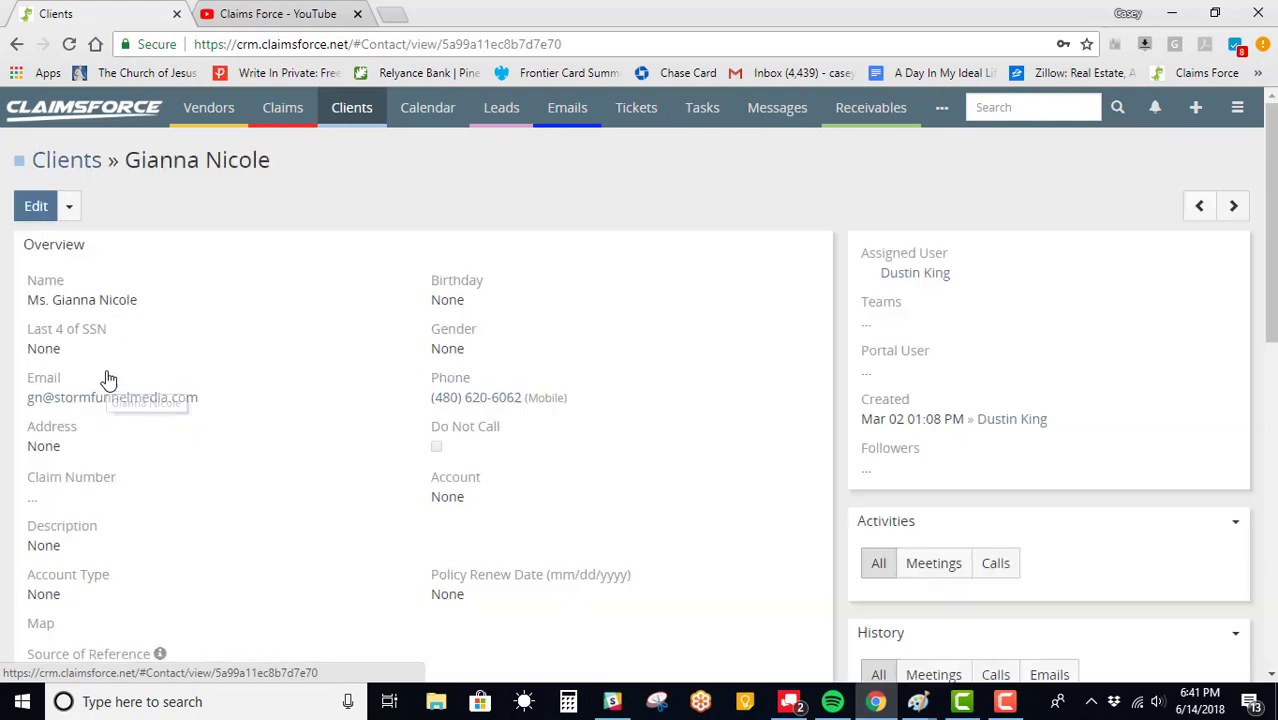
{"action": "scroll", "coordinate": [164, 341], "scroll_direction": "down", "scroll_amount": 3}
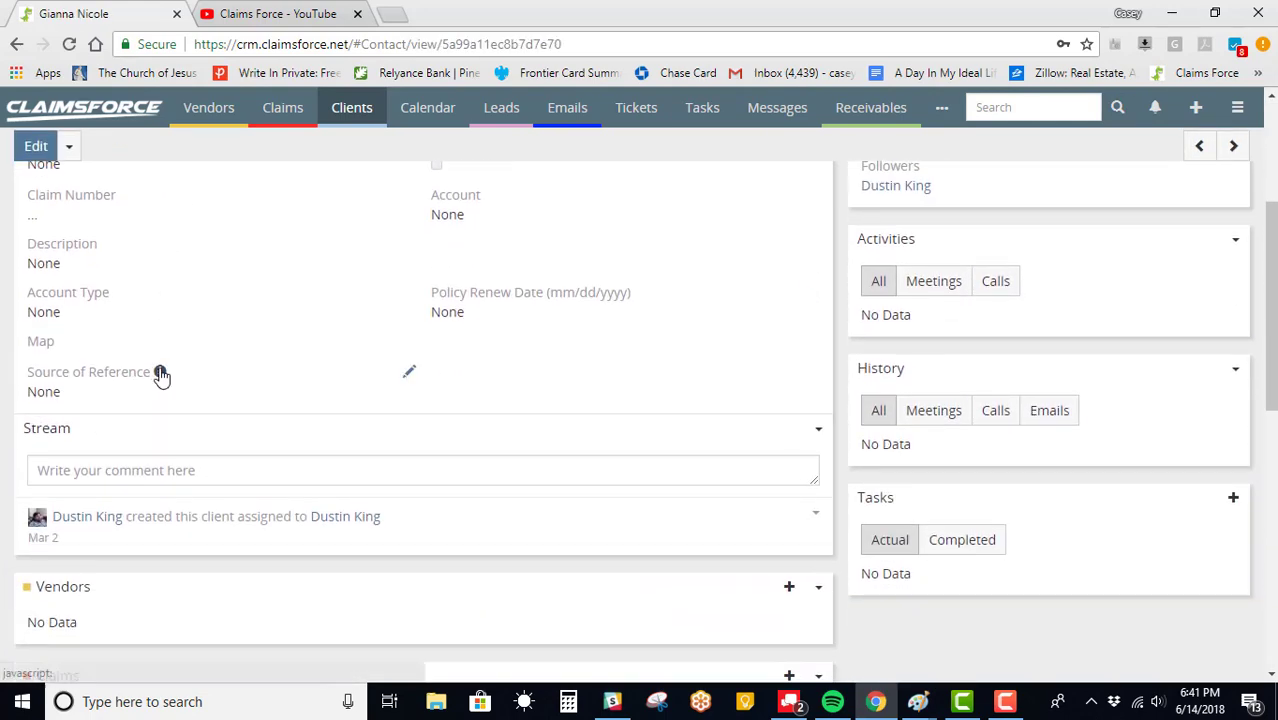
{"action": "mouse_move", "coordinate": [157, 373]}
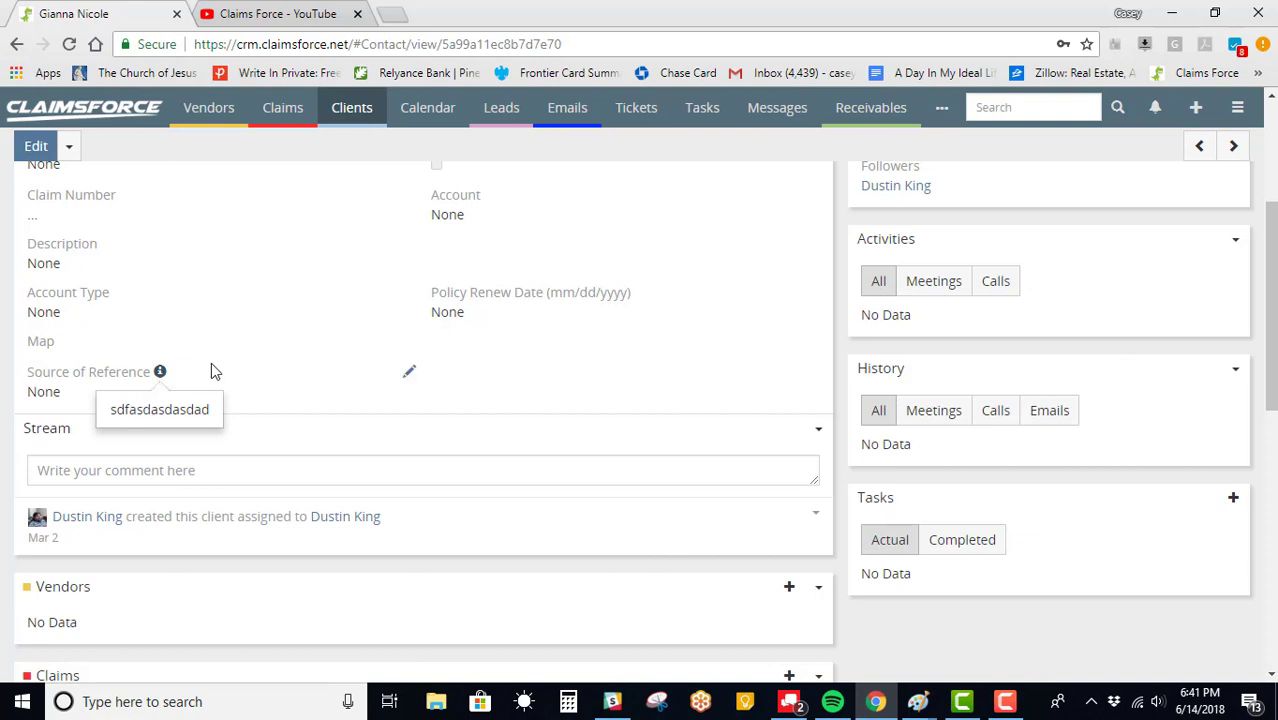
- Set the client's Source of Reference to Referral, checking the available options, and save the change to the record
{"action": "left_click", "coordinate": [410, 373]}
{"action": "left_click", "coordinate": [305, 399]}
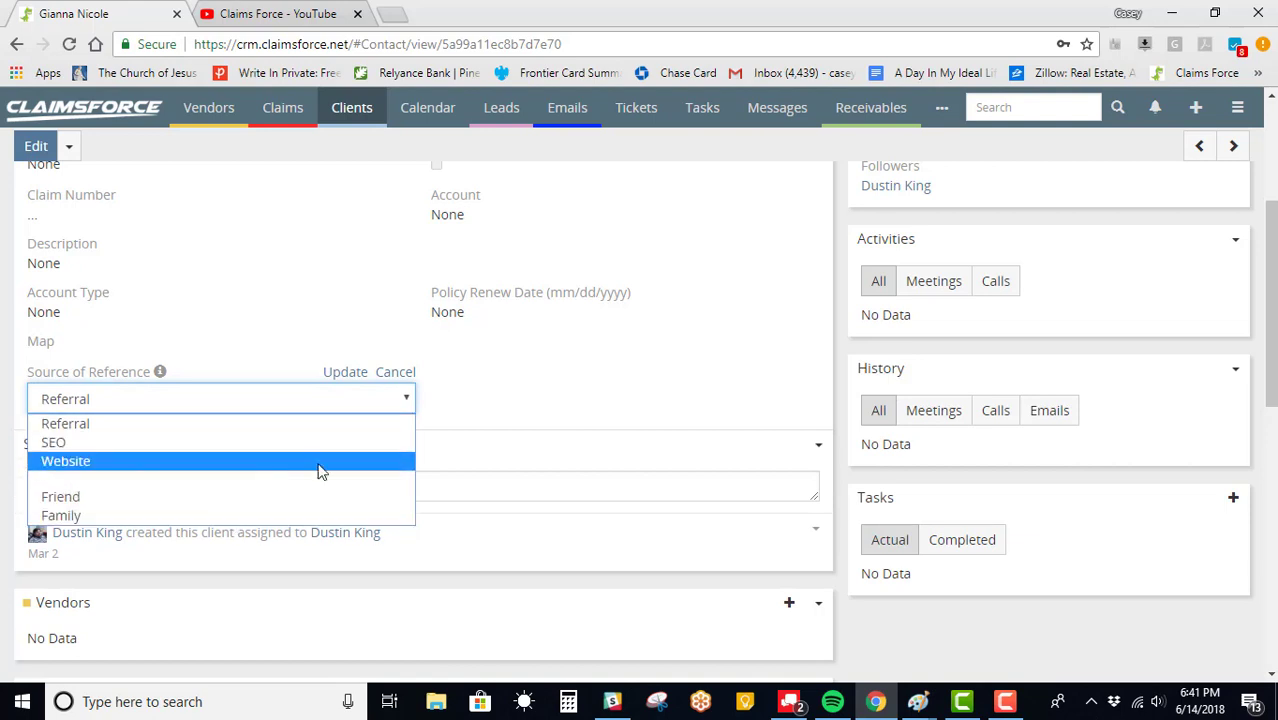
{"action": "left_click", "coordinate": [340, 373]}
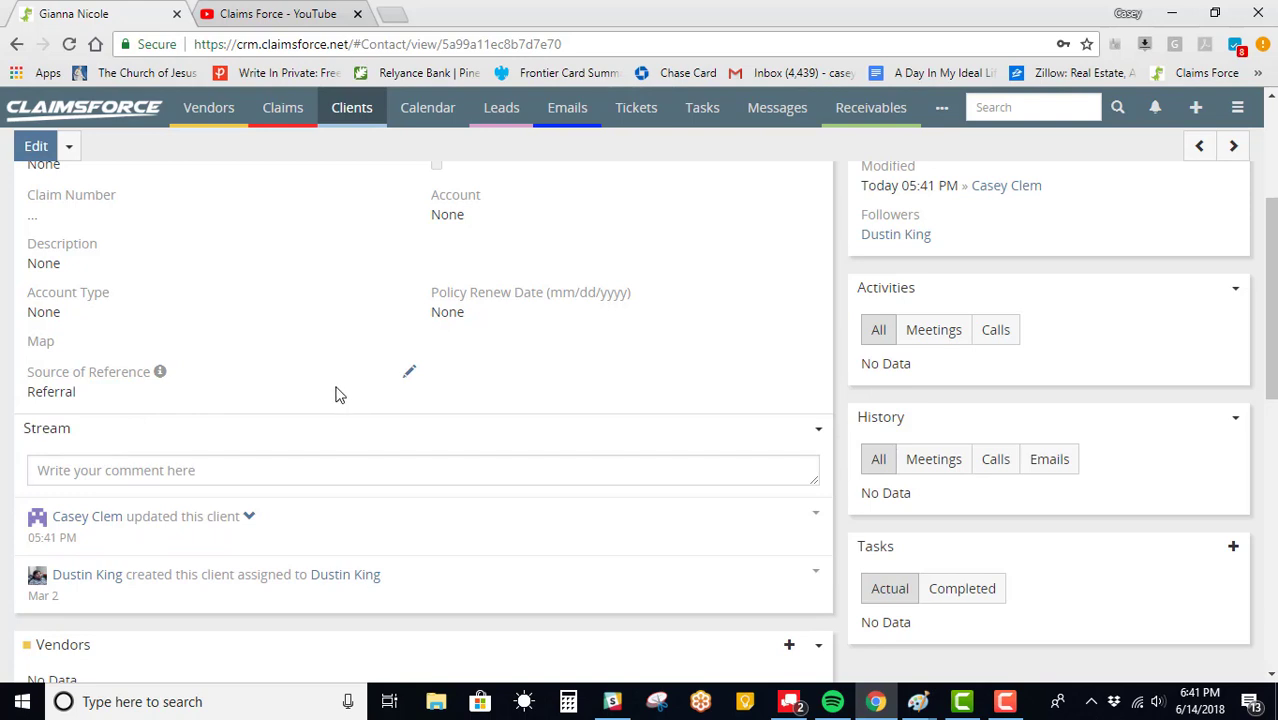
{"action": "scroll", "coordinate": [331, 405], "scroll_direction": "up", "scroll_amount": 3}
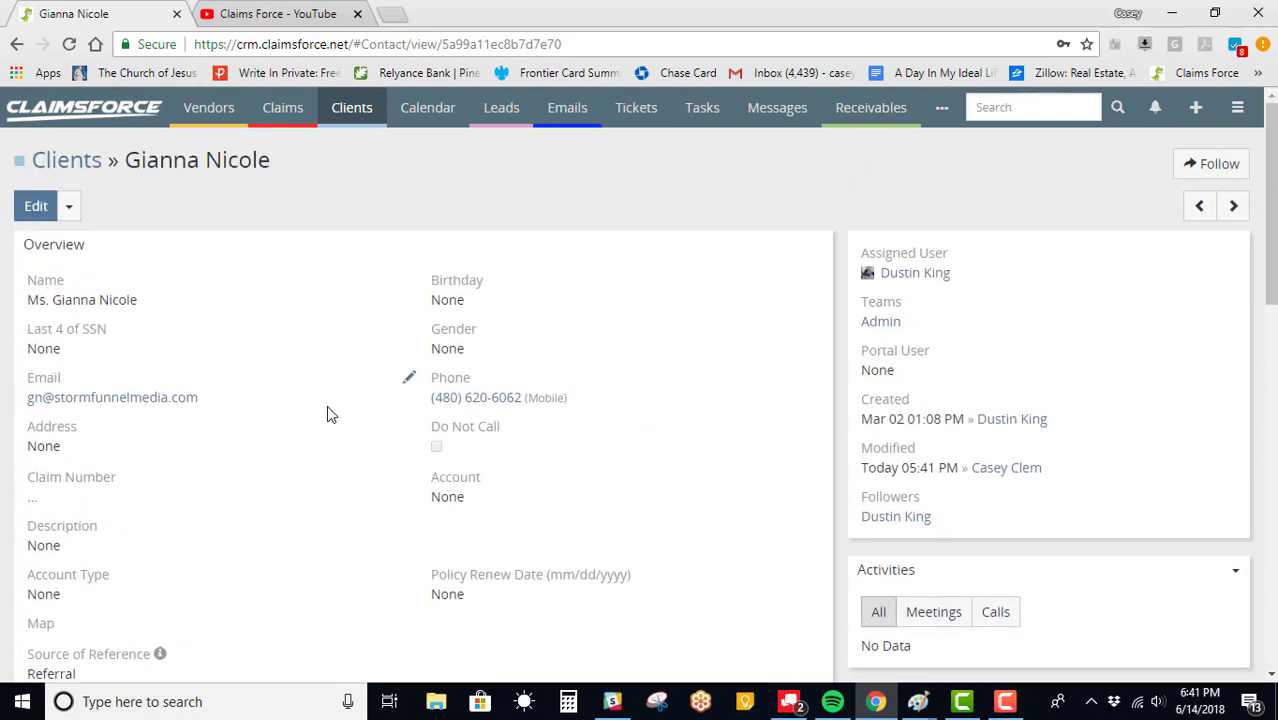